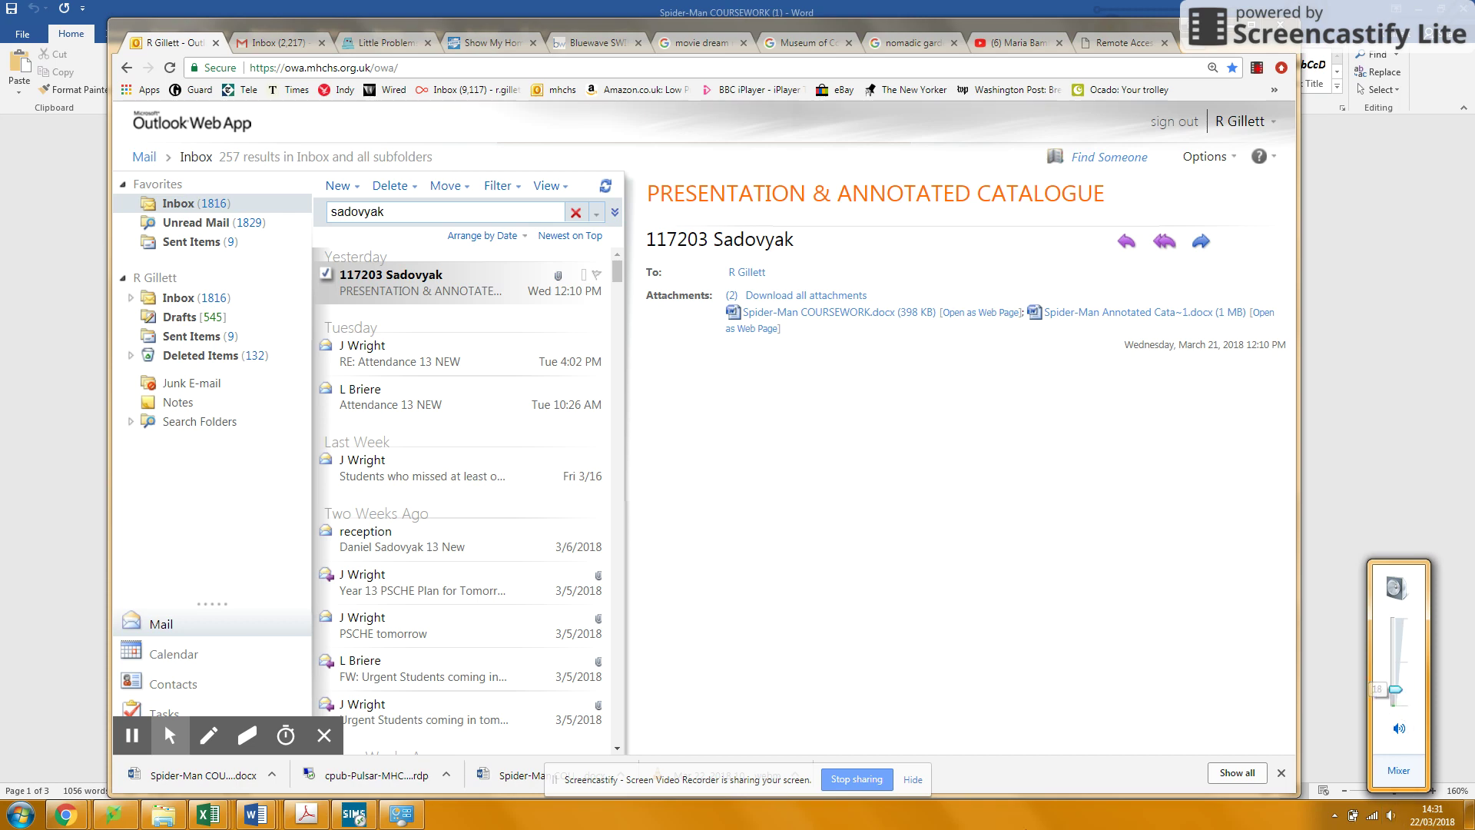
- Switch from Outlook to the Spider-Man COURSEWORK document in Word
click(238, 824)
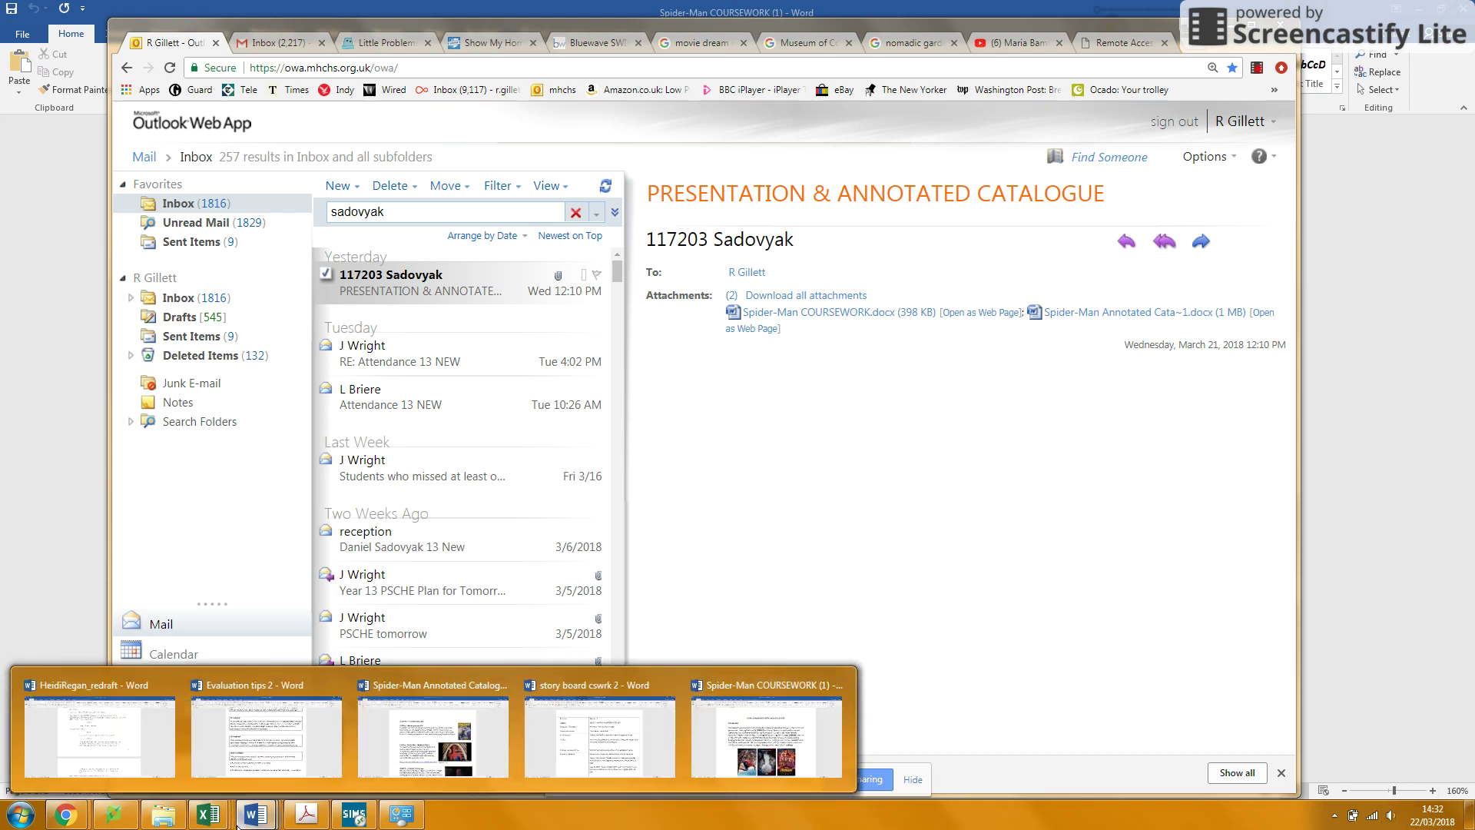
click(767, 732)
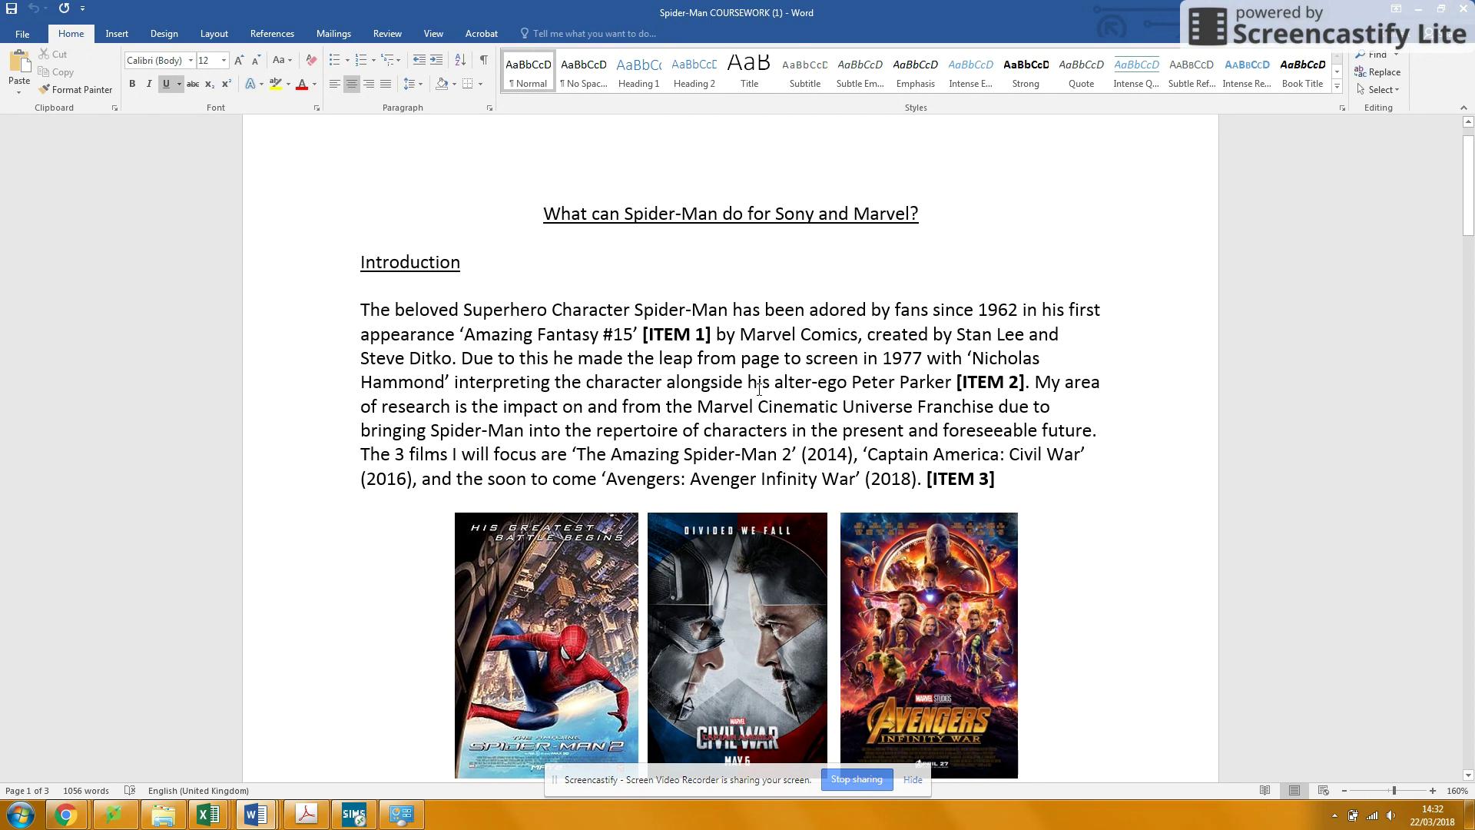
scroll(758, 391, down, 1)
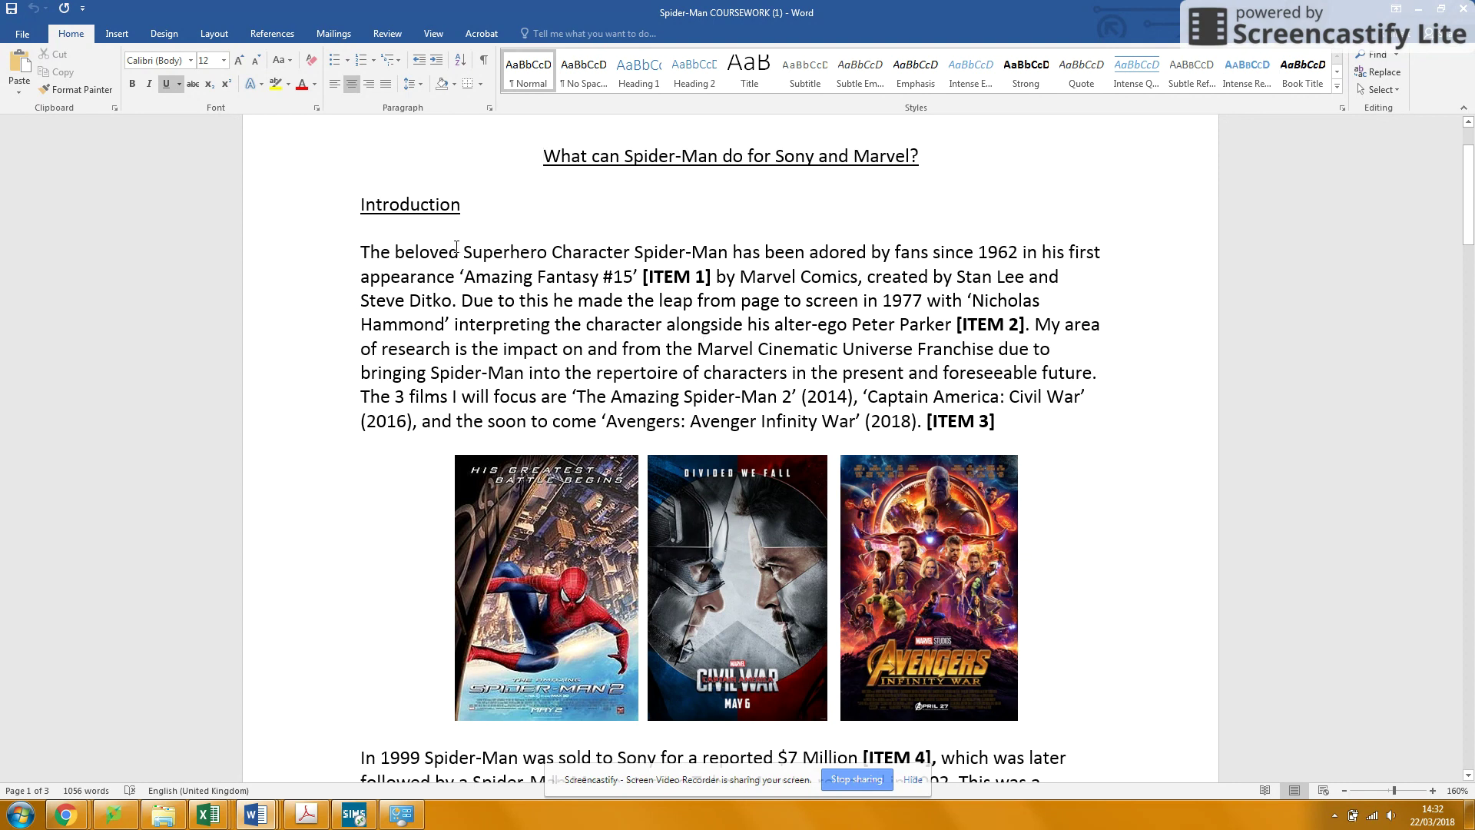
- Delete 'beloved' from the opening sentence and select 'Due to this he' for rewording
drag(462, 253, 395, 252)
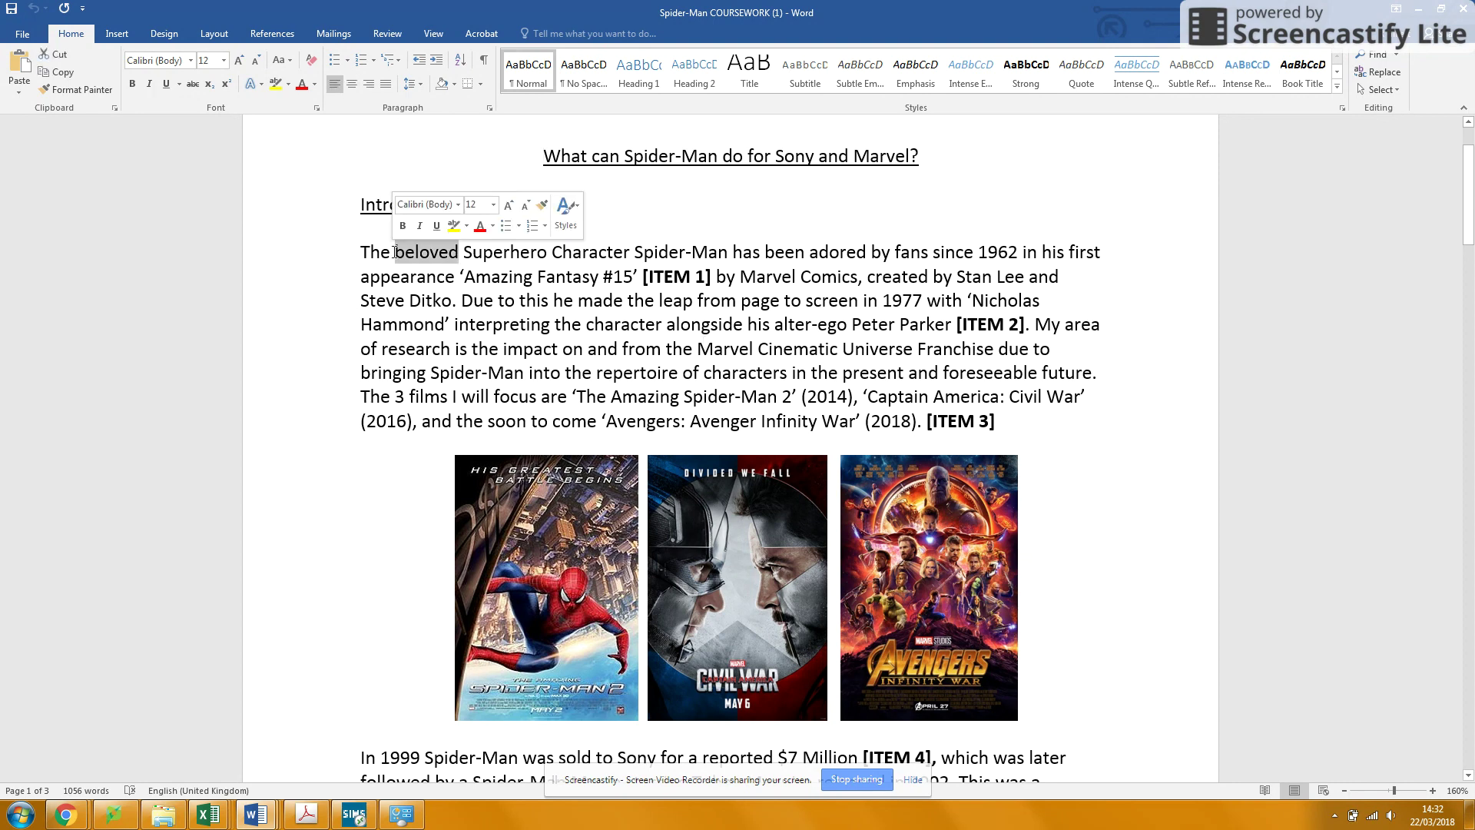
key(Delete)
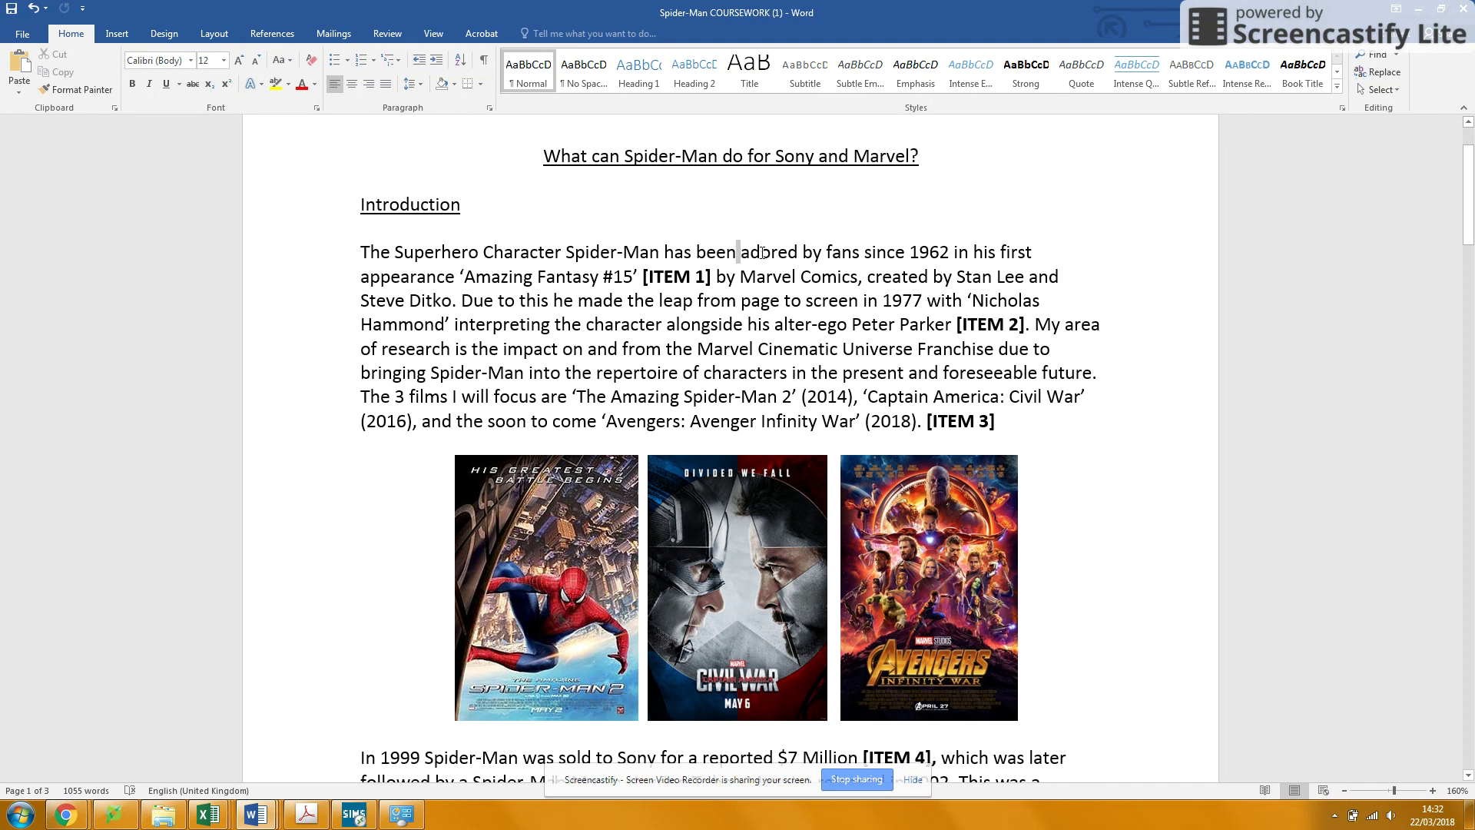
drag(739, 252, 798, 252)
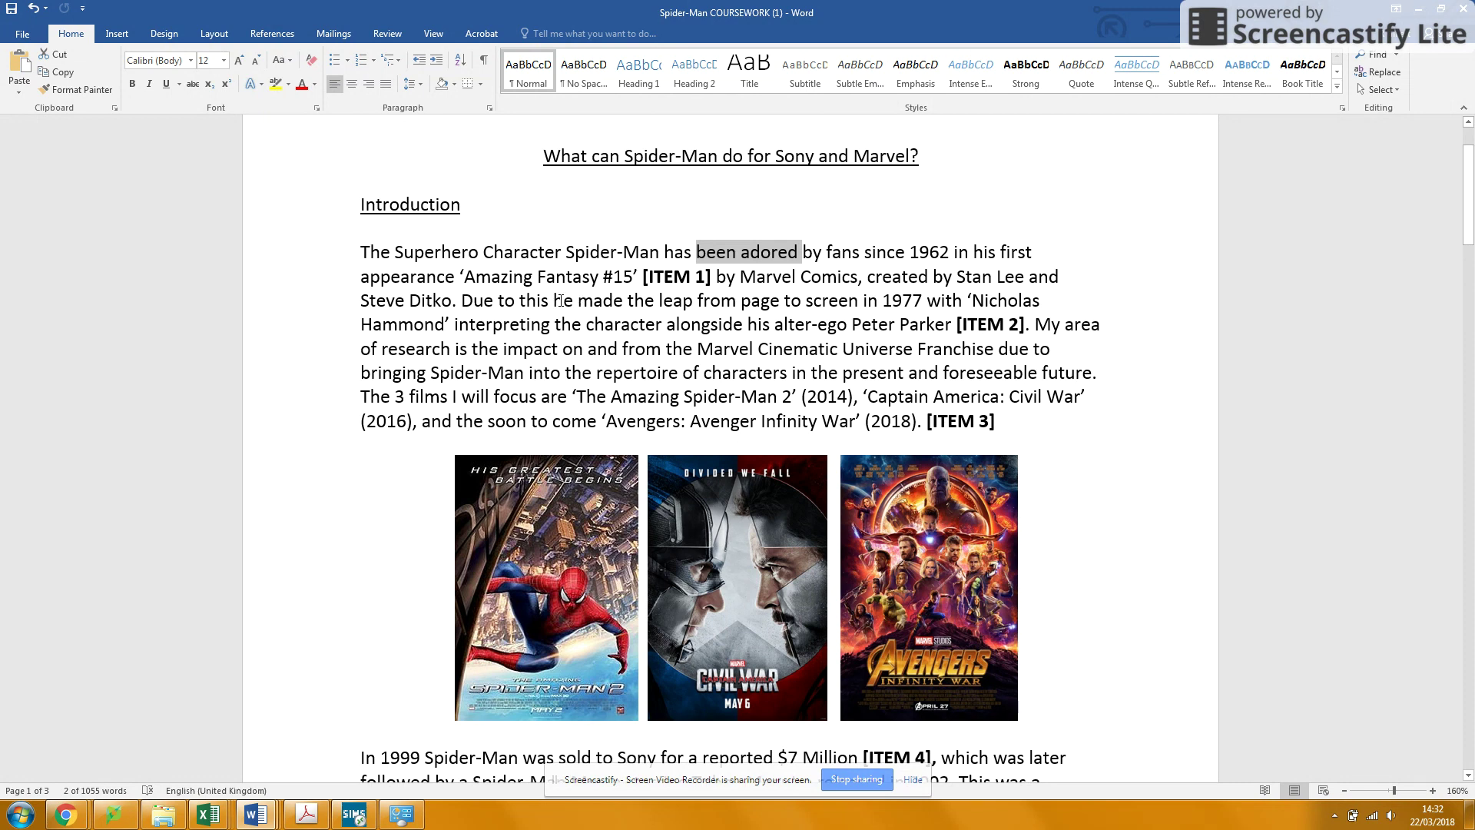
drag(565, 300, 461, 301)
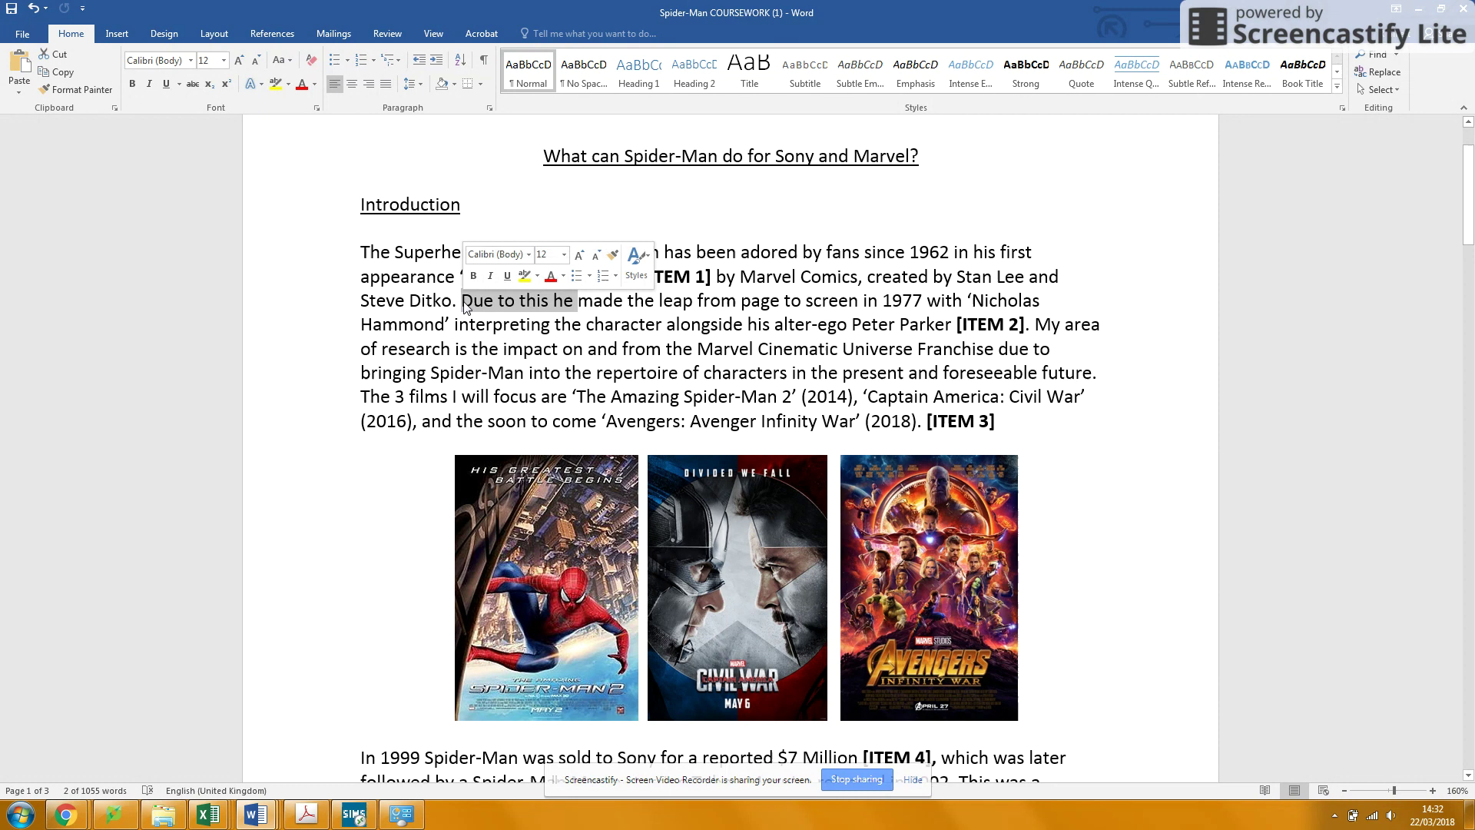
text(The c)
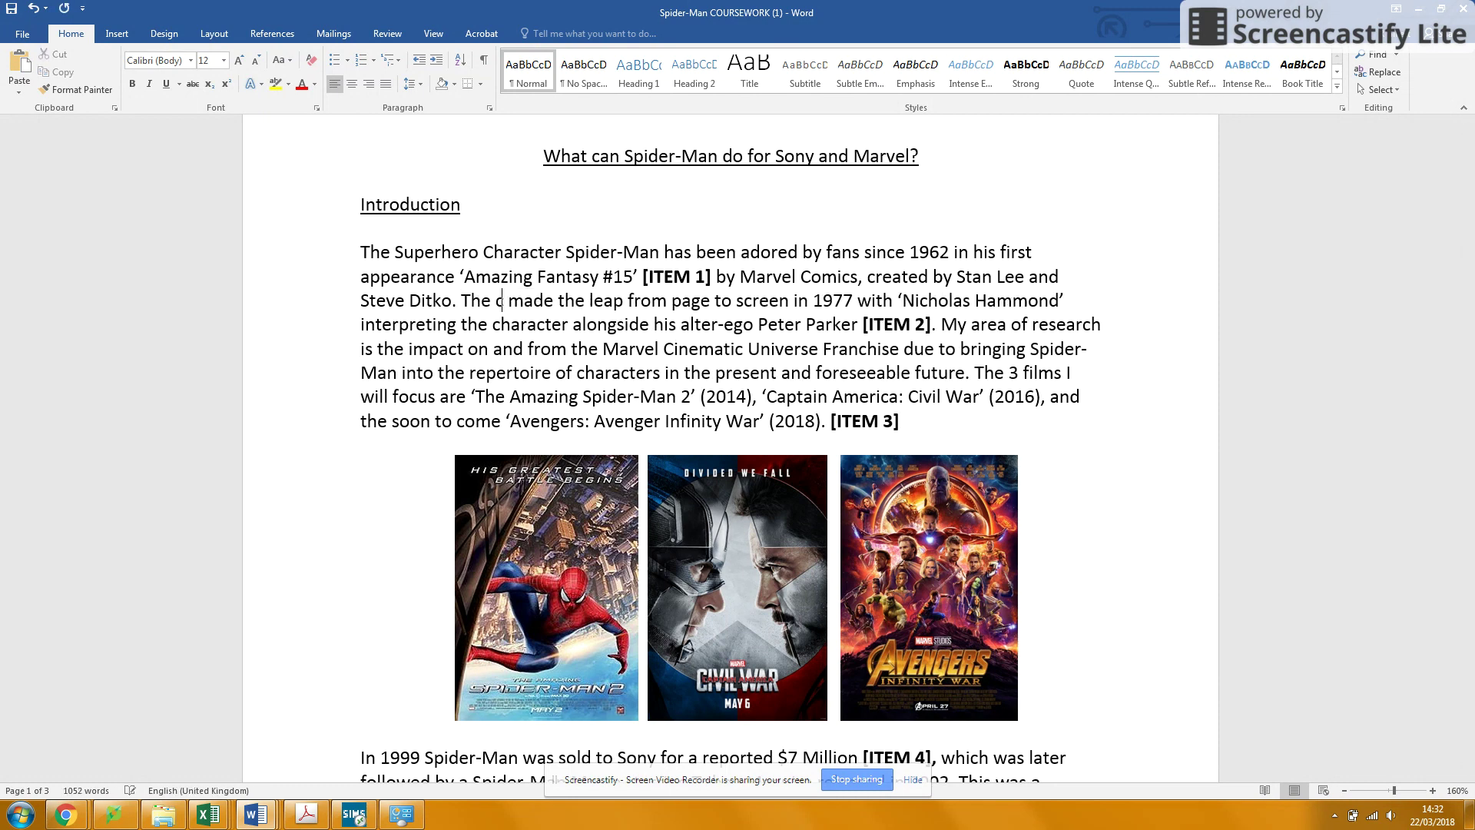
text(haracterr)
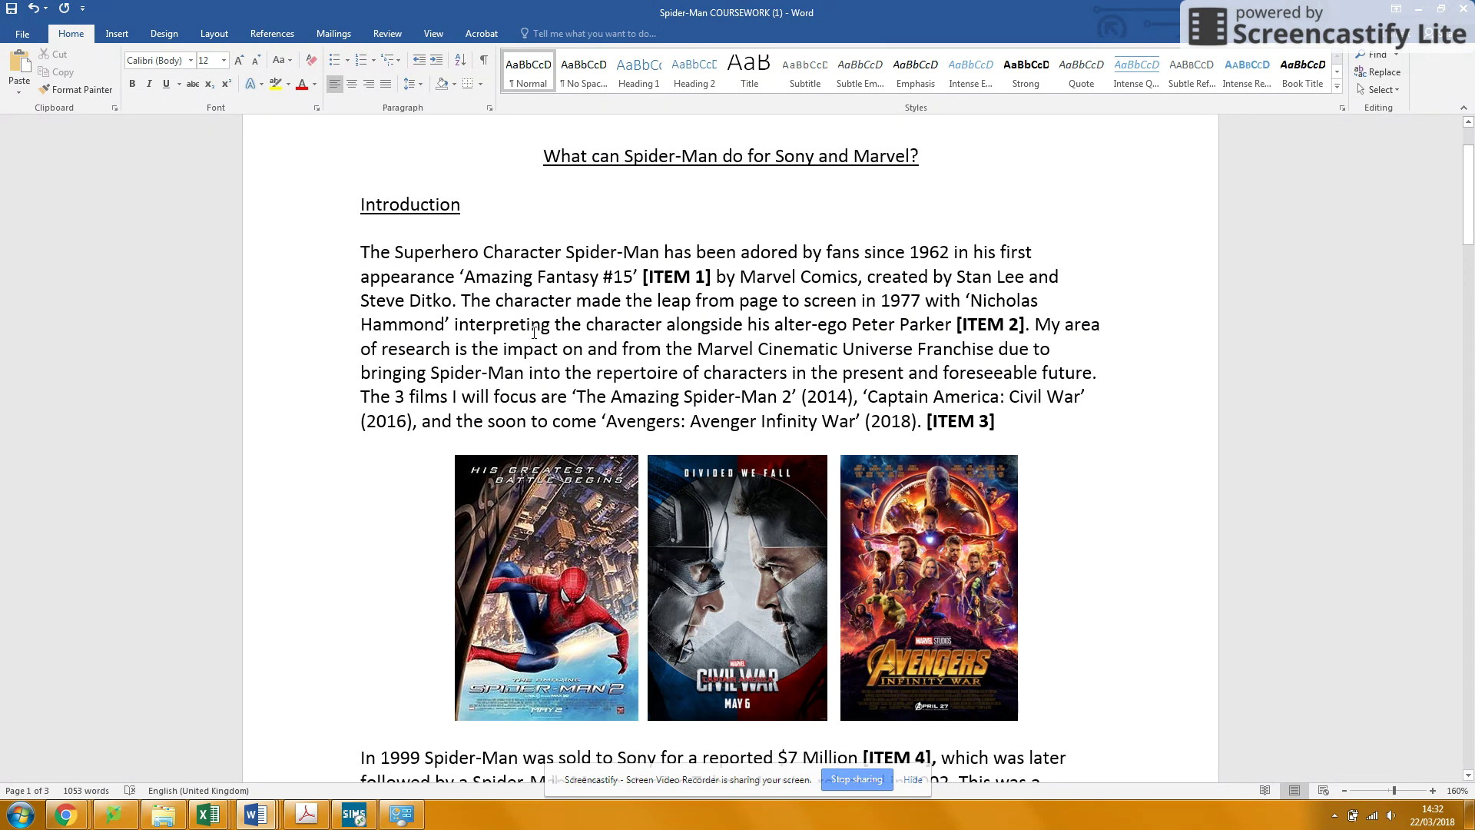
- Remove the quote mark before Nicholas and delete 'interpreting the character'
click(970, 301)
key(BackSpace)
click(448, 324)
text(')
drag(664, 324, 454, 324)
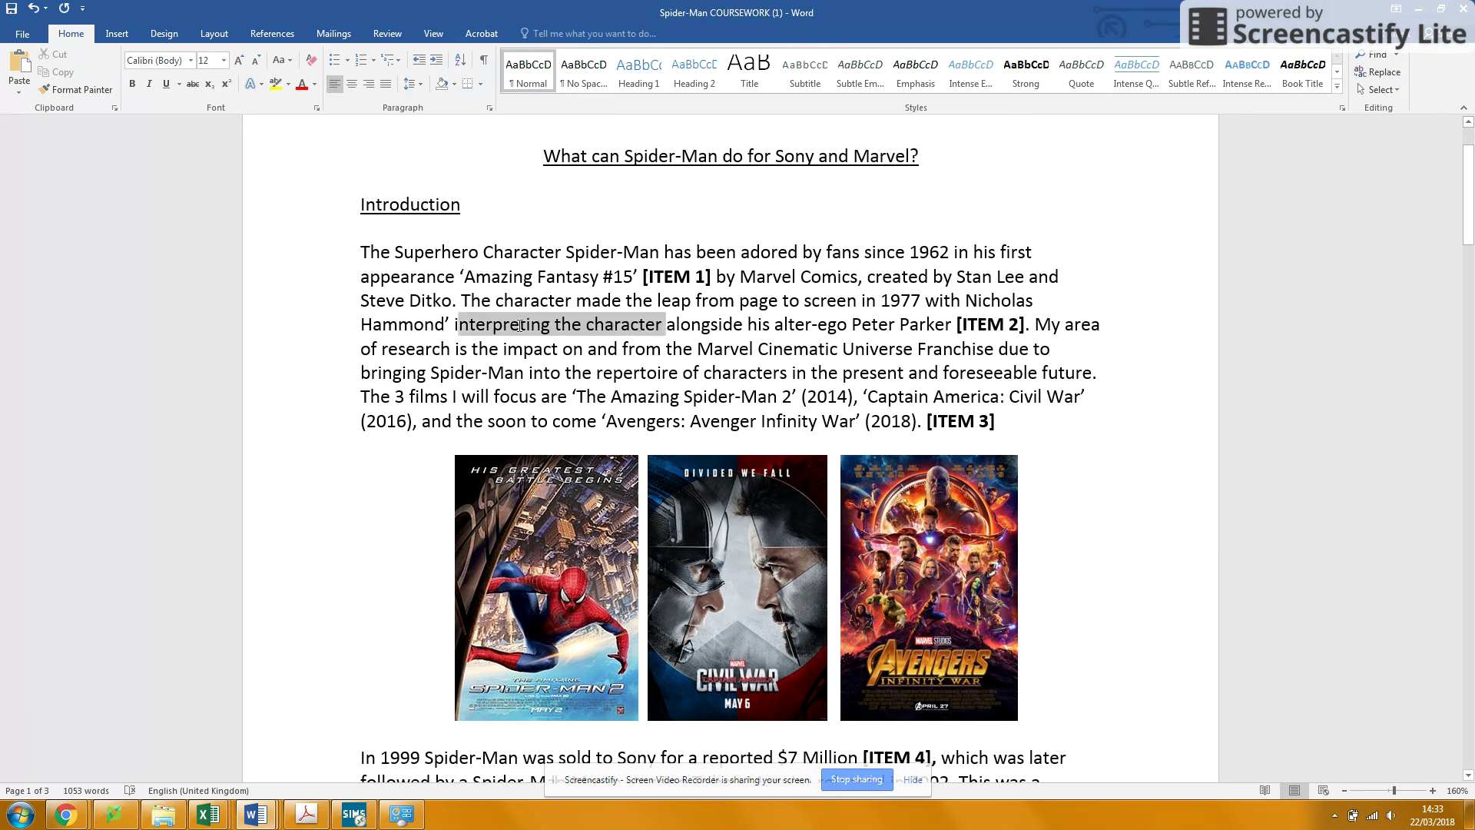
key(BackSpace)
key(BackSpace)
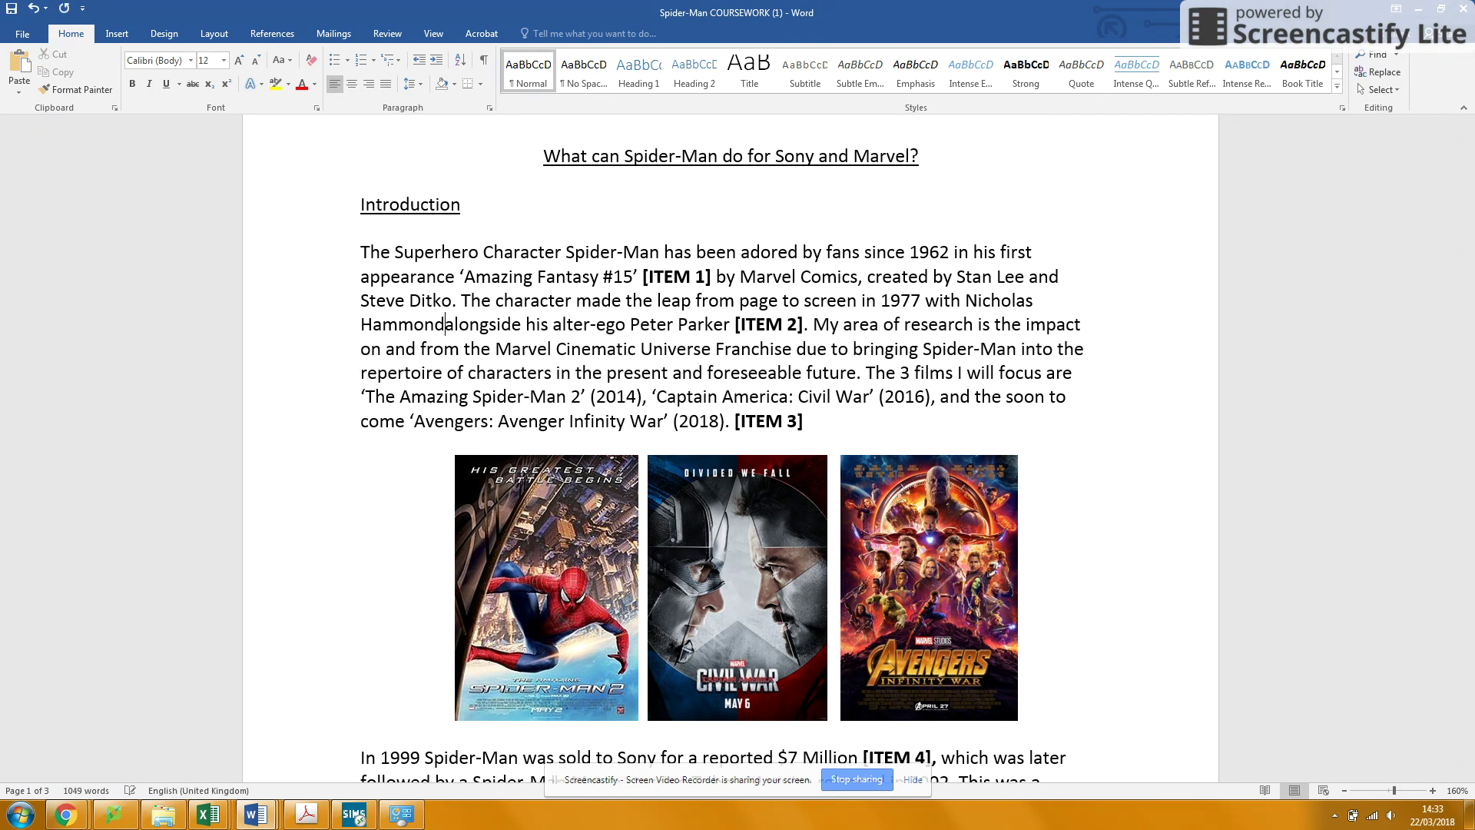
text(playing)
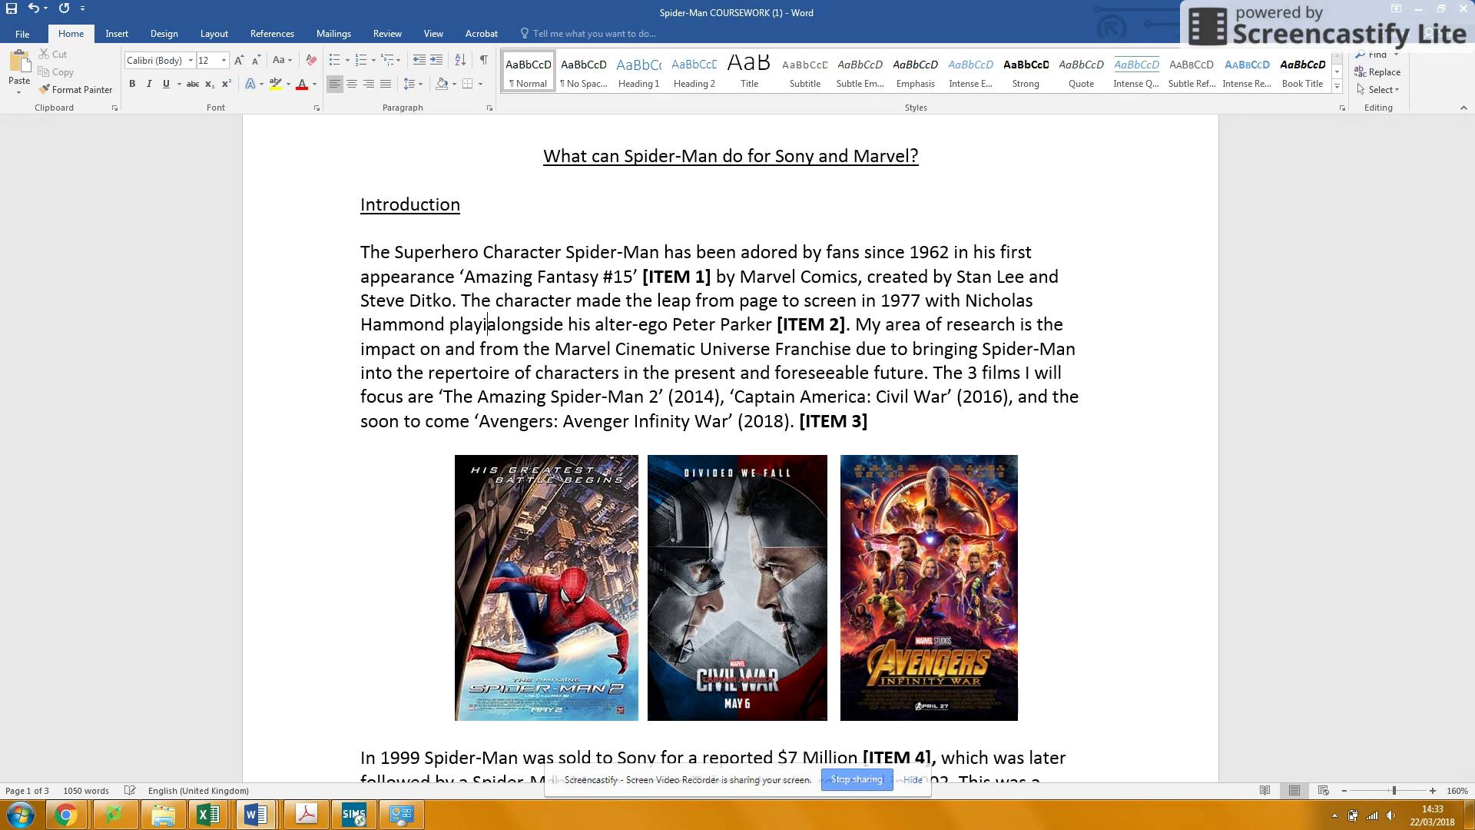
text( the ro)
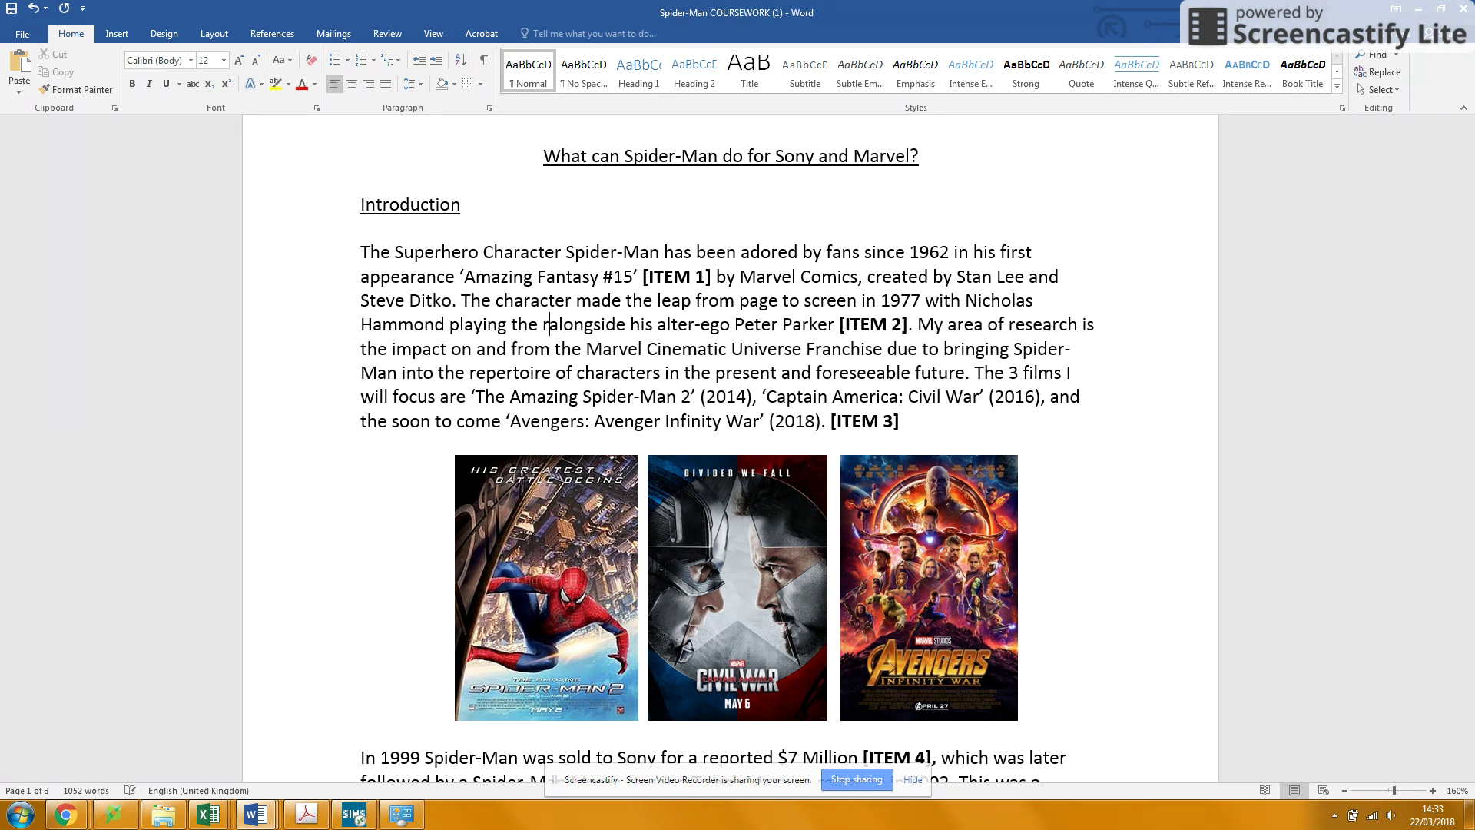
text(le)
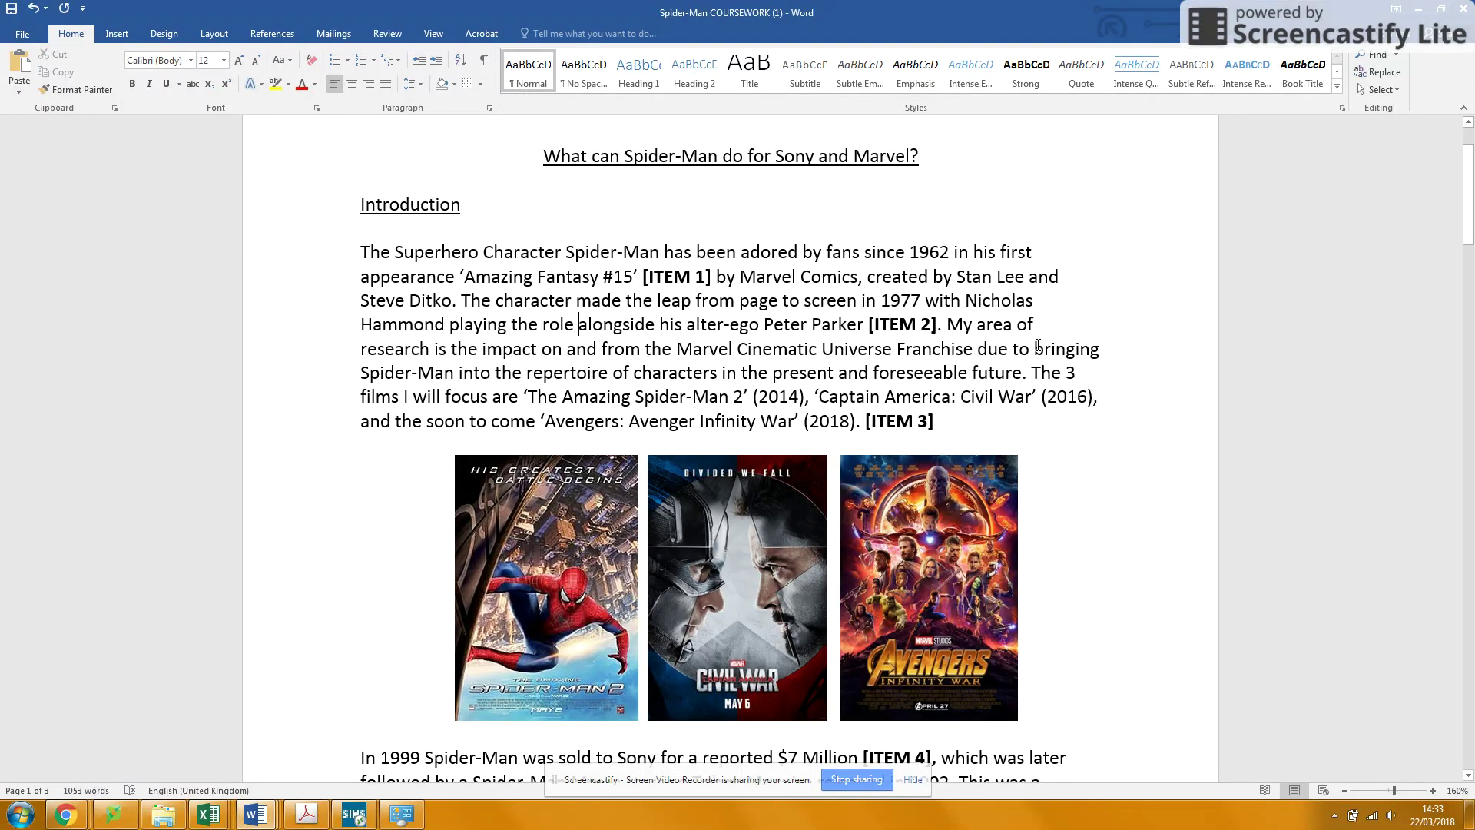
- Delete 'and from' and select the numeral 3 in 'The 3 films' to reword it
click(1035, 349)
drag(643, 355, 567, 354)
key(BackSpace)
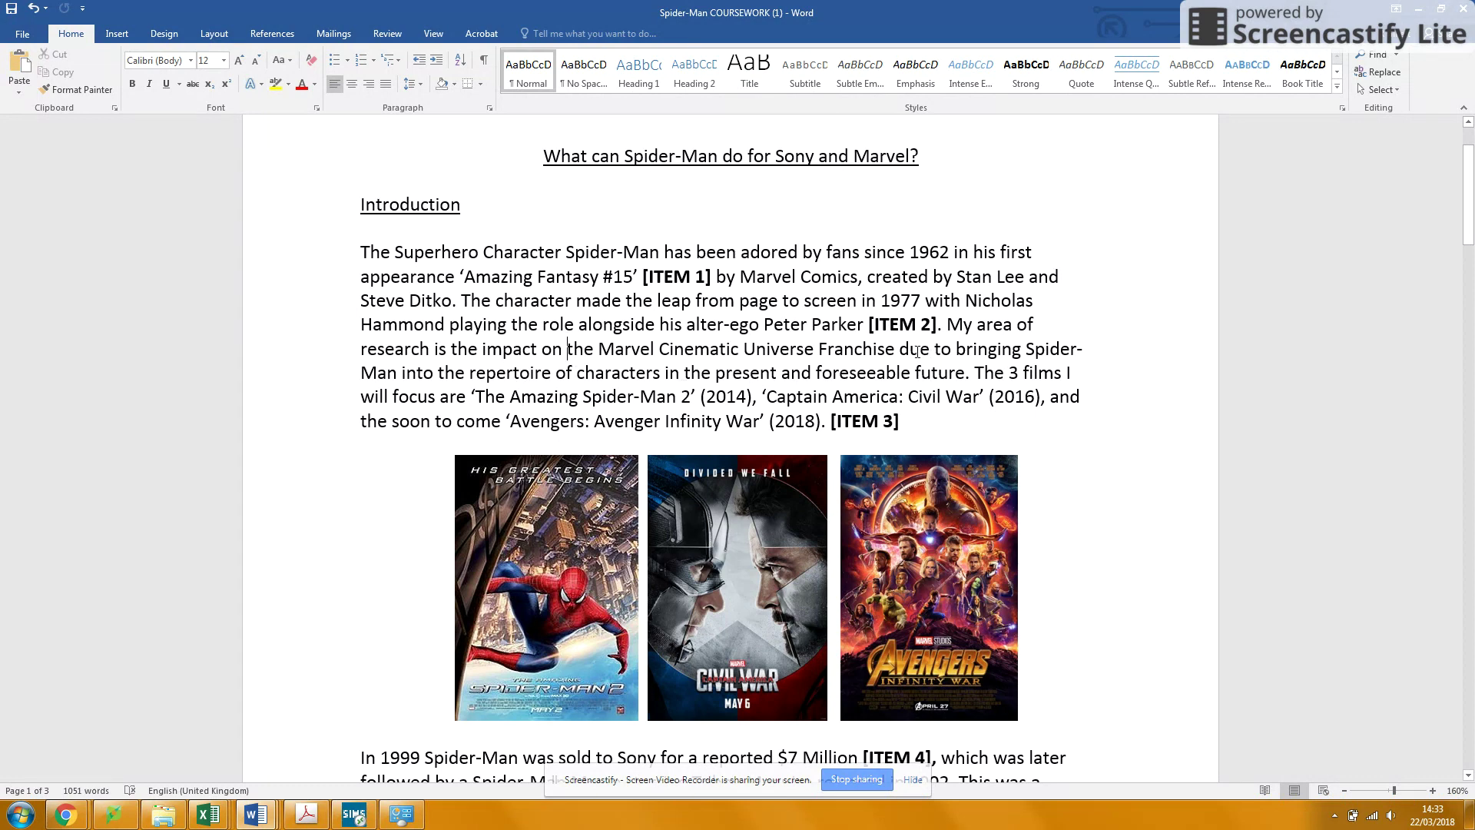
drag(902, 348, 950, 349)
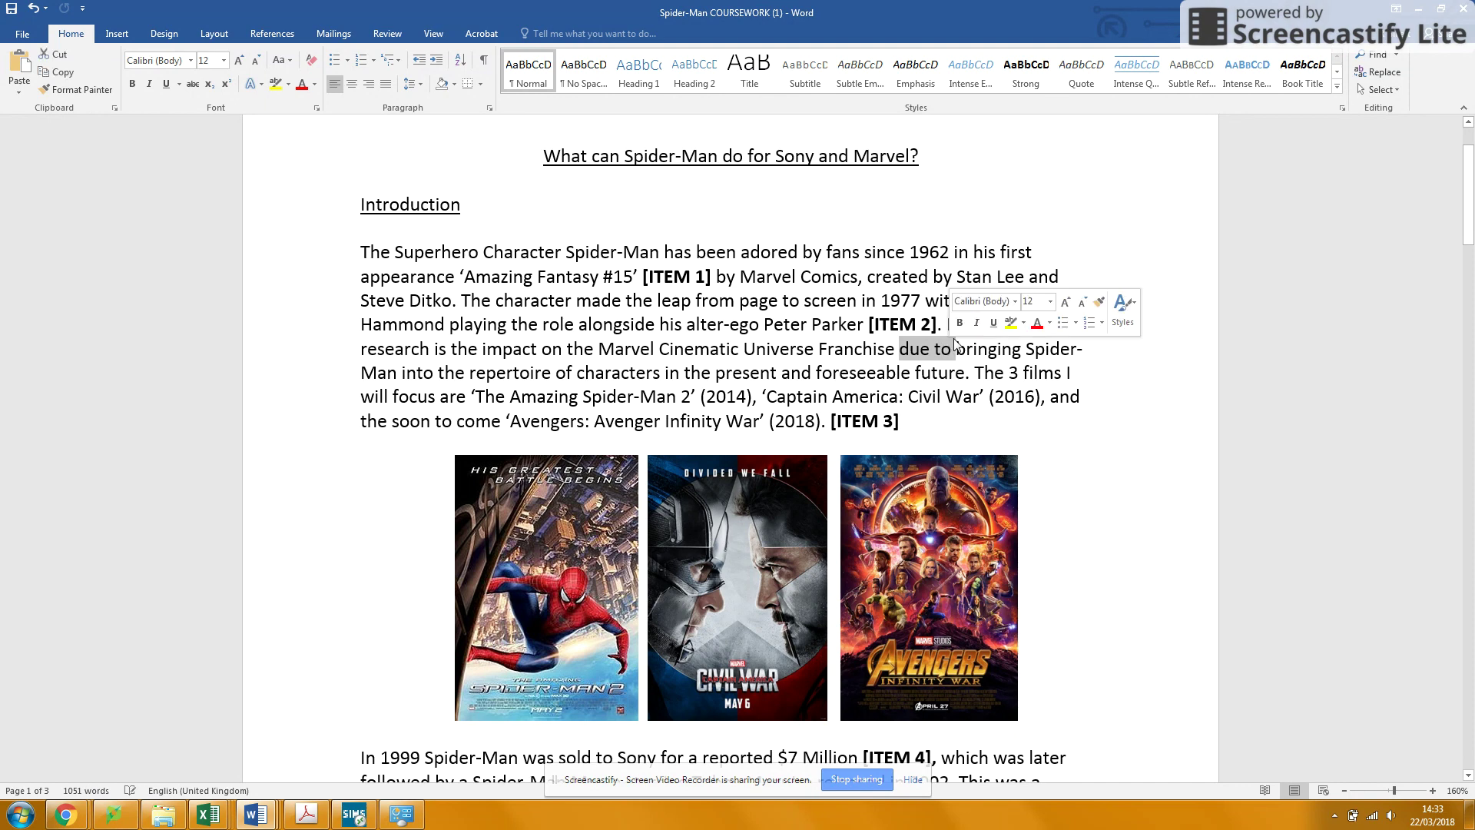
text(of)
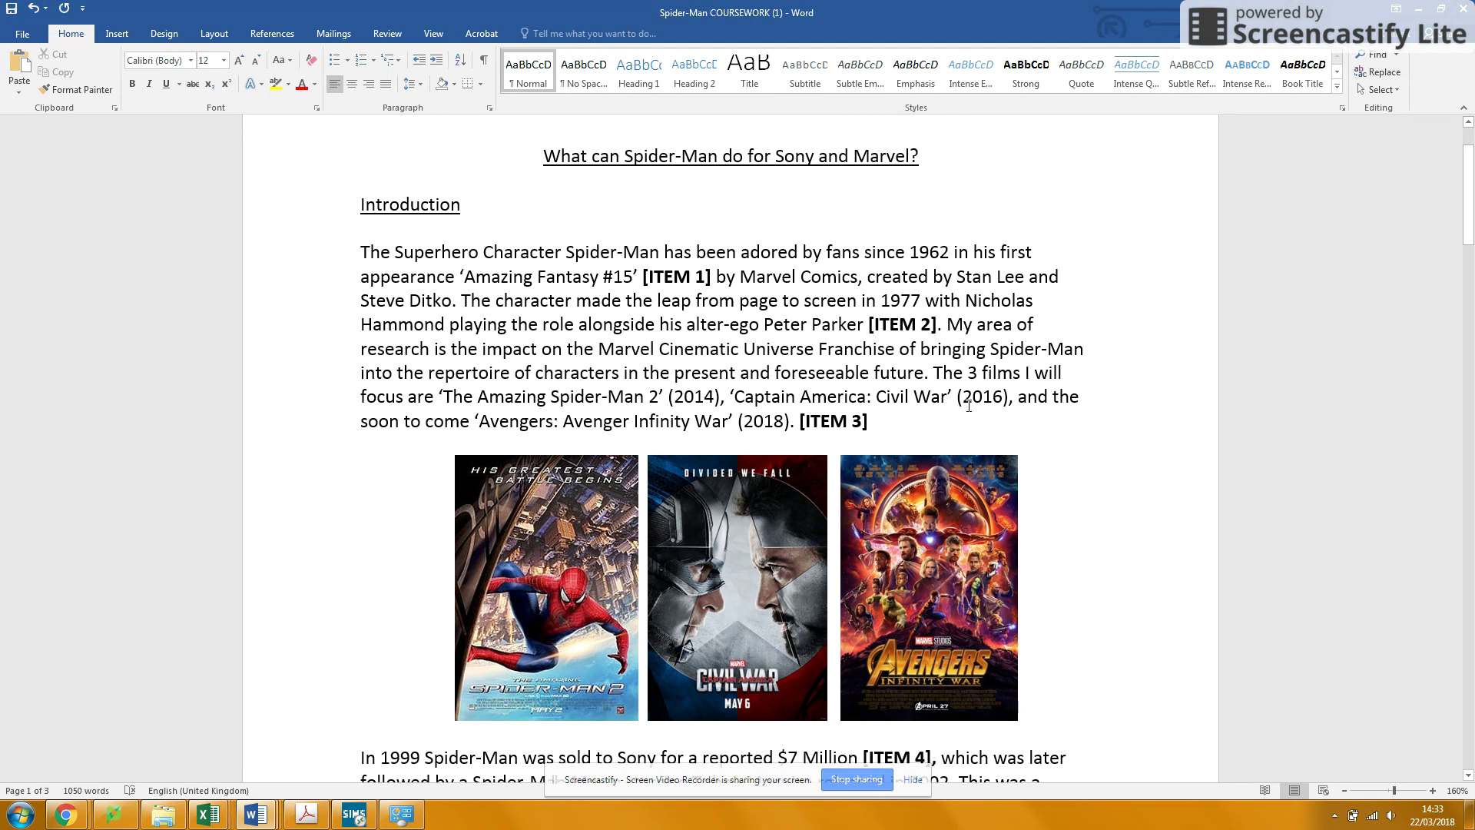
click(976, 375)
double_click(971, 376)
text(thre)
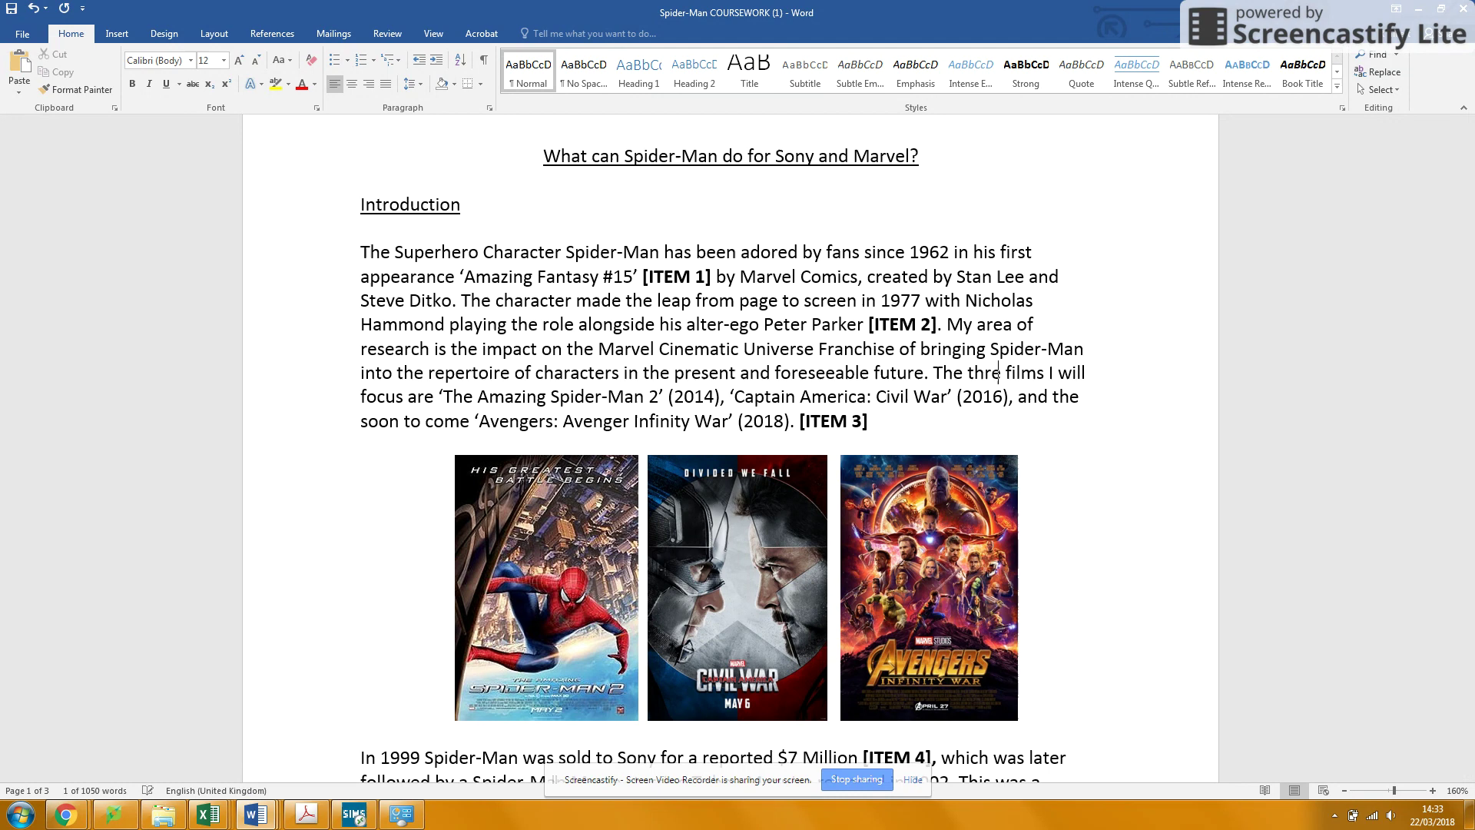
text(e)
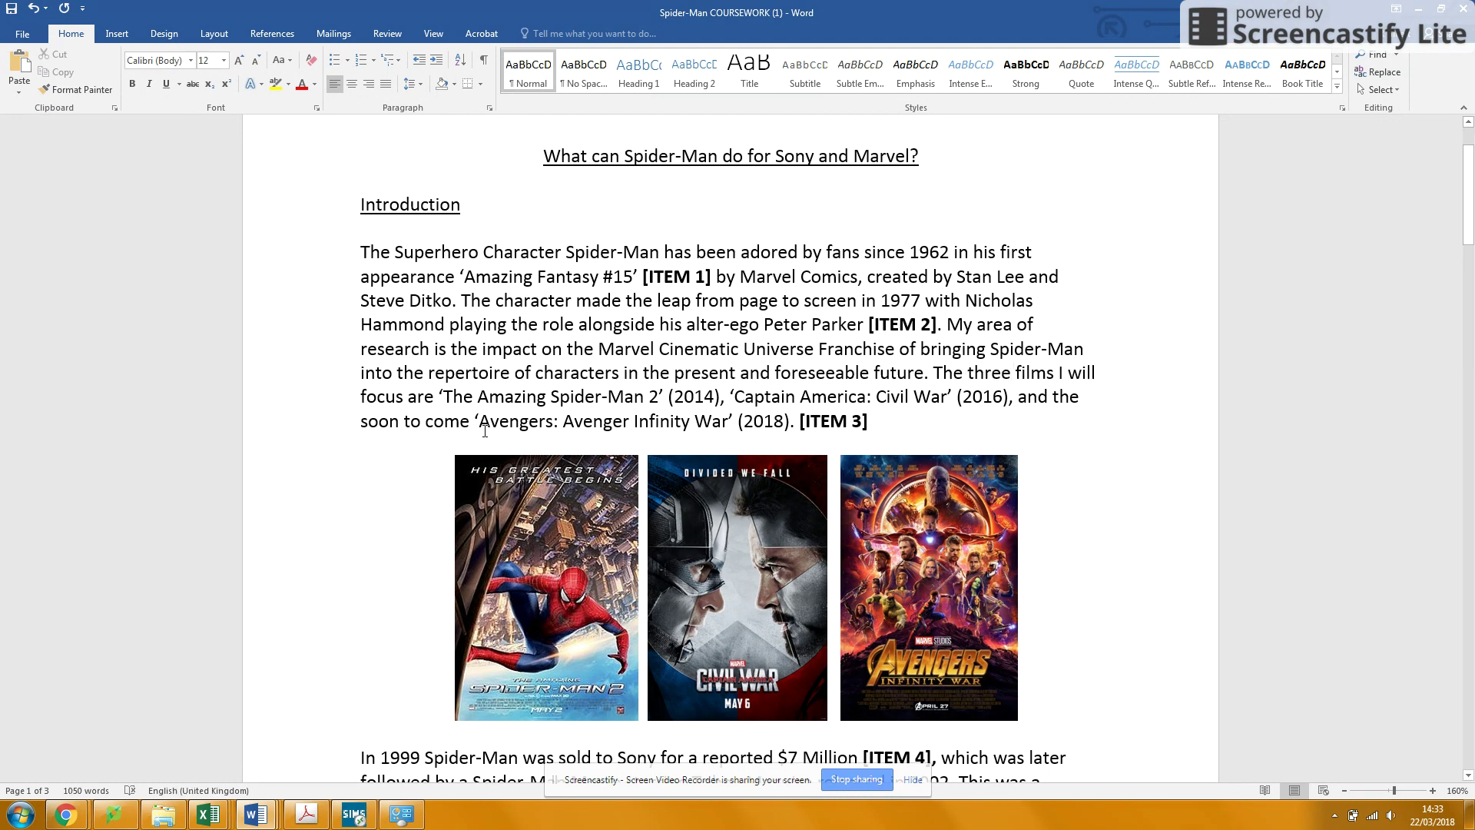
- Remove the opening quotation mark around The Amazing Spider-Man 2
click(446, 398)
key(BackSpace)
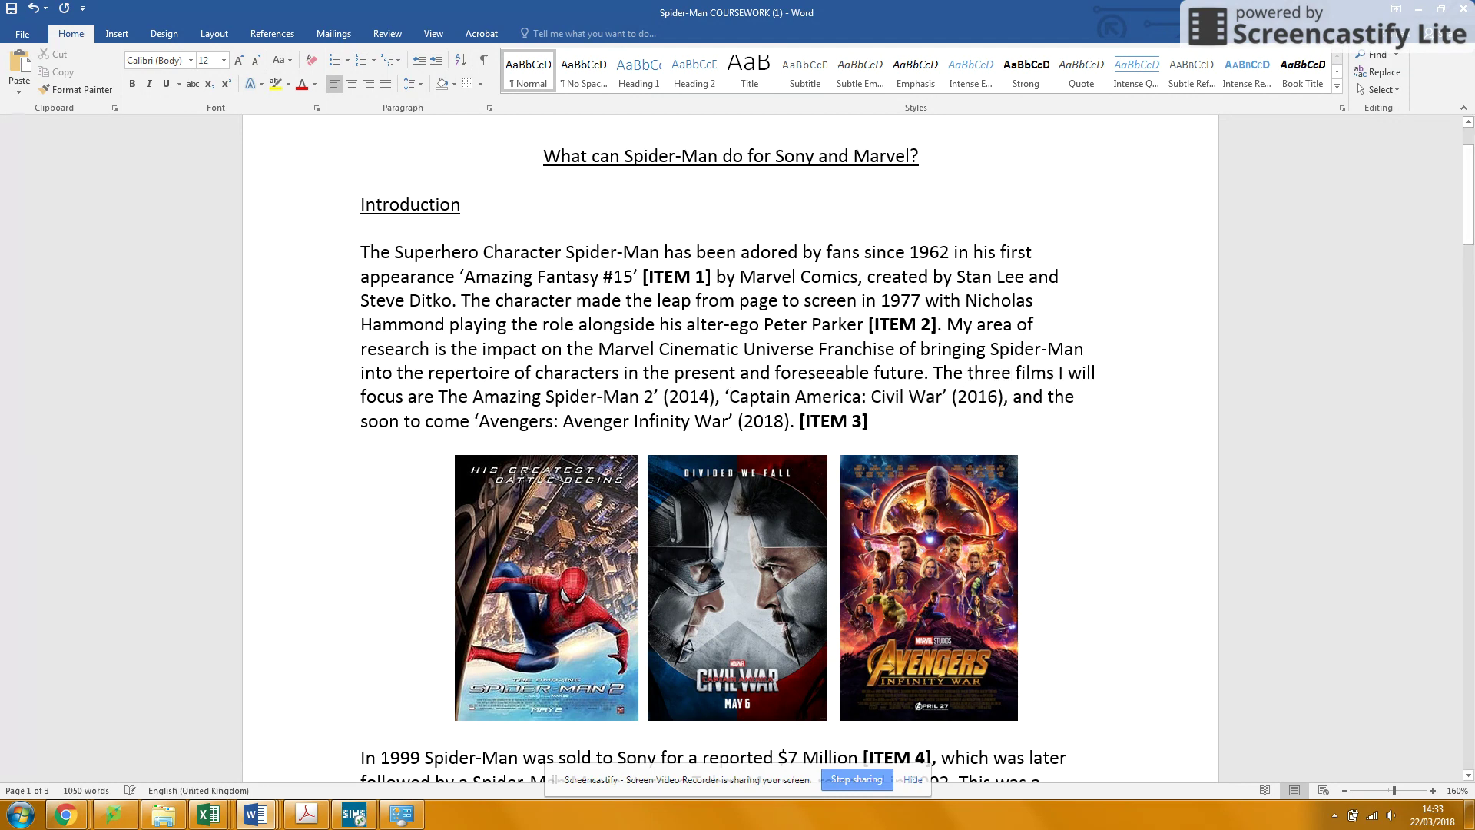
click(660, 396)
key(BackSpace)
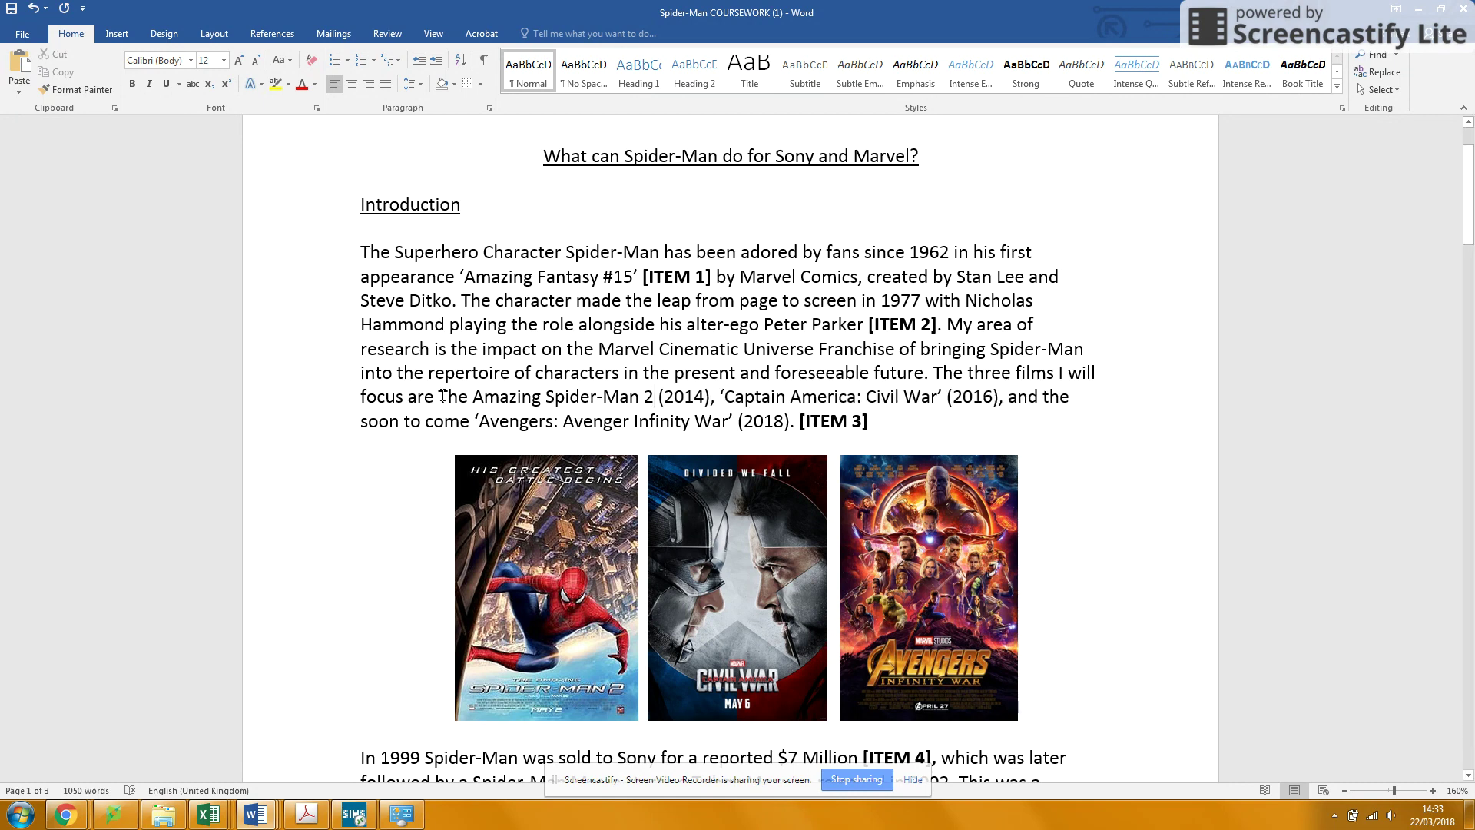
- Italicise the title 'The Amazing Spider-Man 2' in the introduction
drag(440, 396, 657, 398)
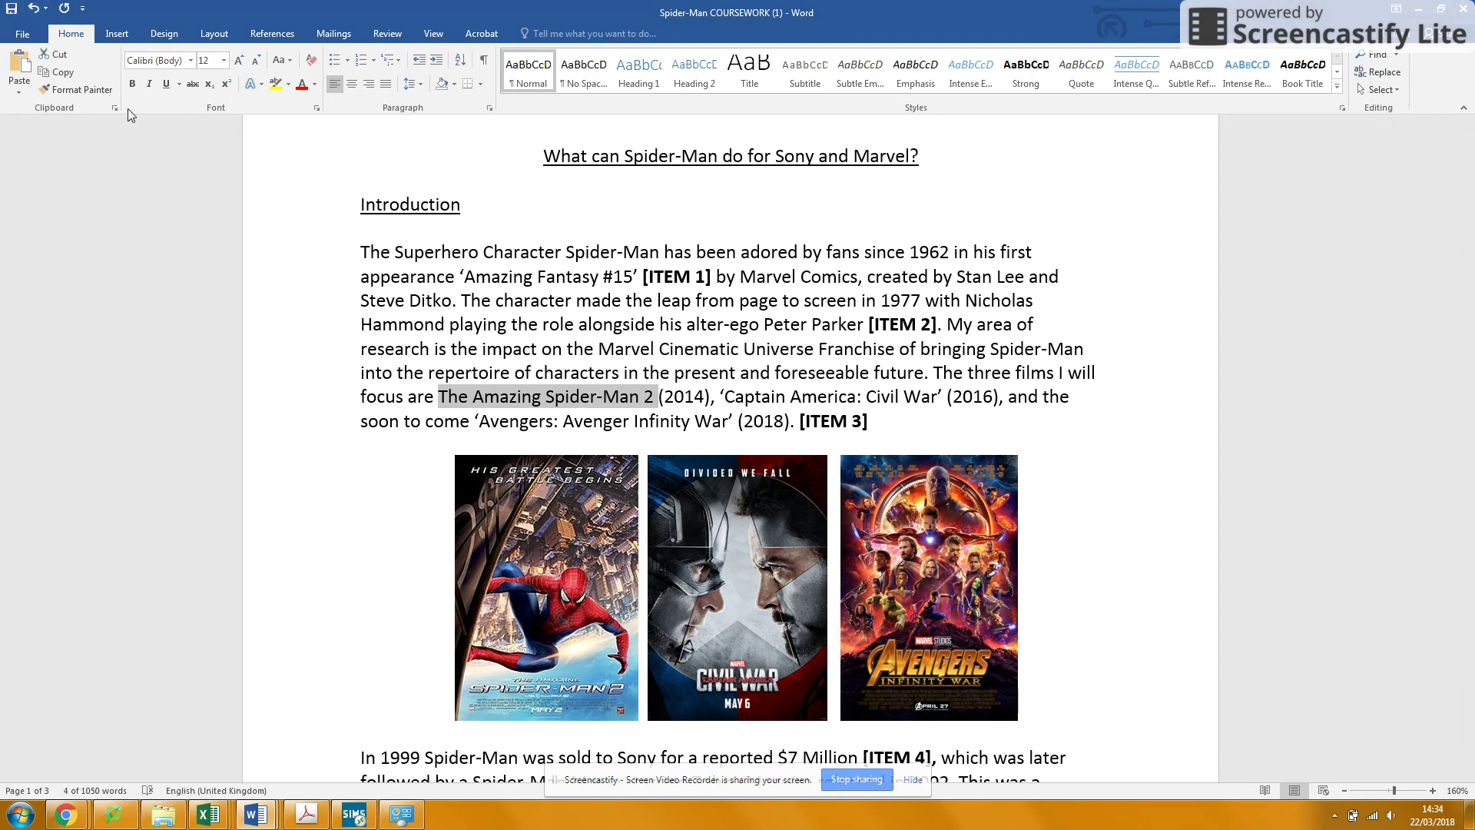
click(149, 83)
click(665, 398)
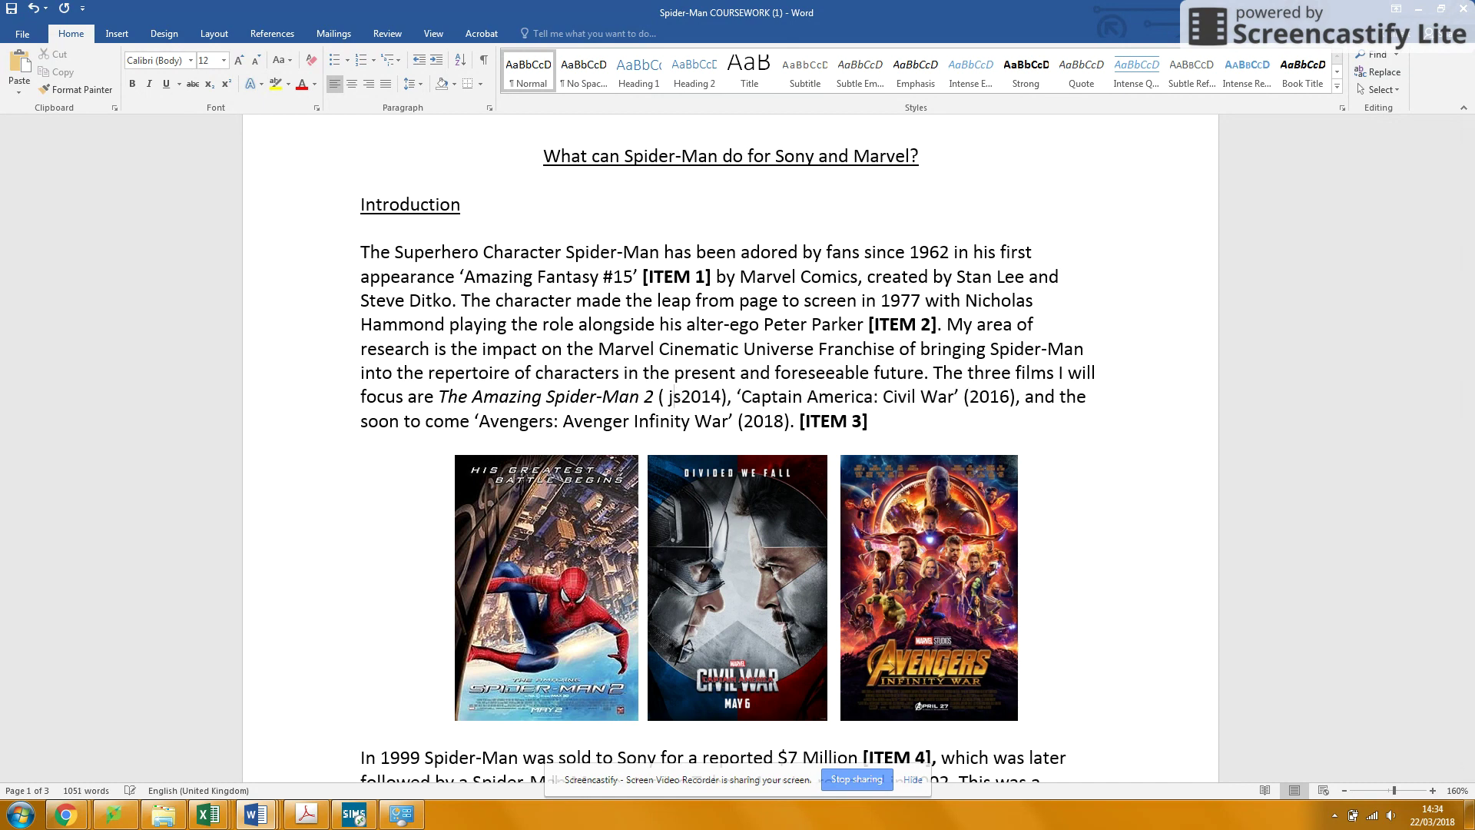
text(jsdgfilu klasjdbkjs2014),)
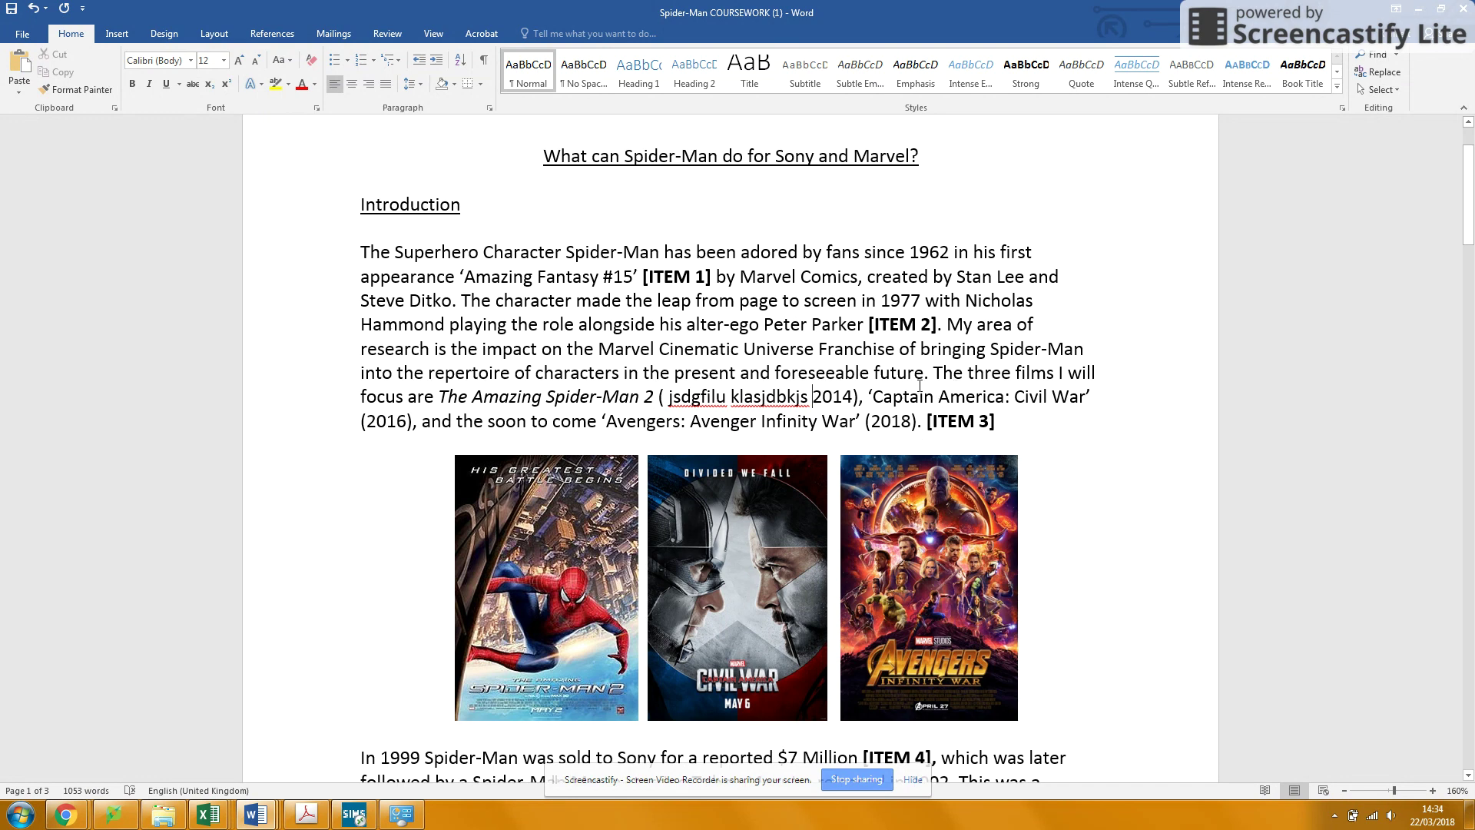
- Select the title through (2014), then select the [ITEM 3] reference label
drag(440, 396, 822, 393)
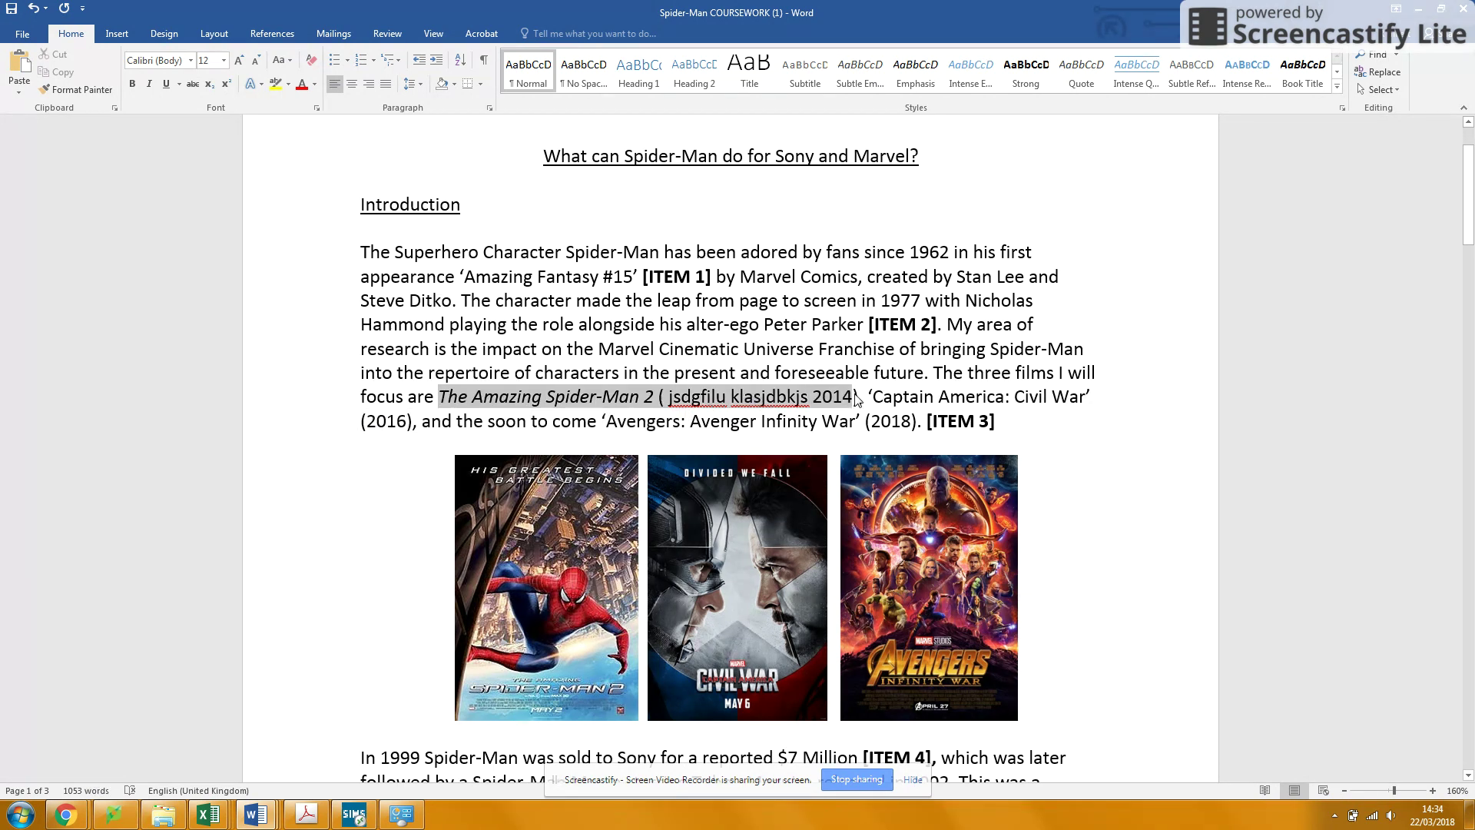
drag(821, 389, 839, 401)
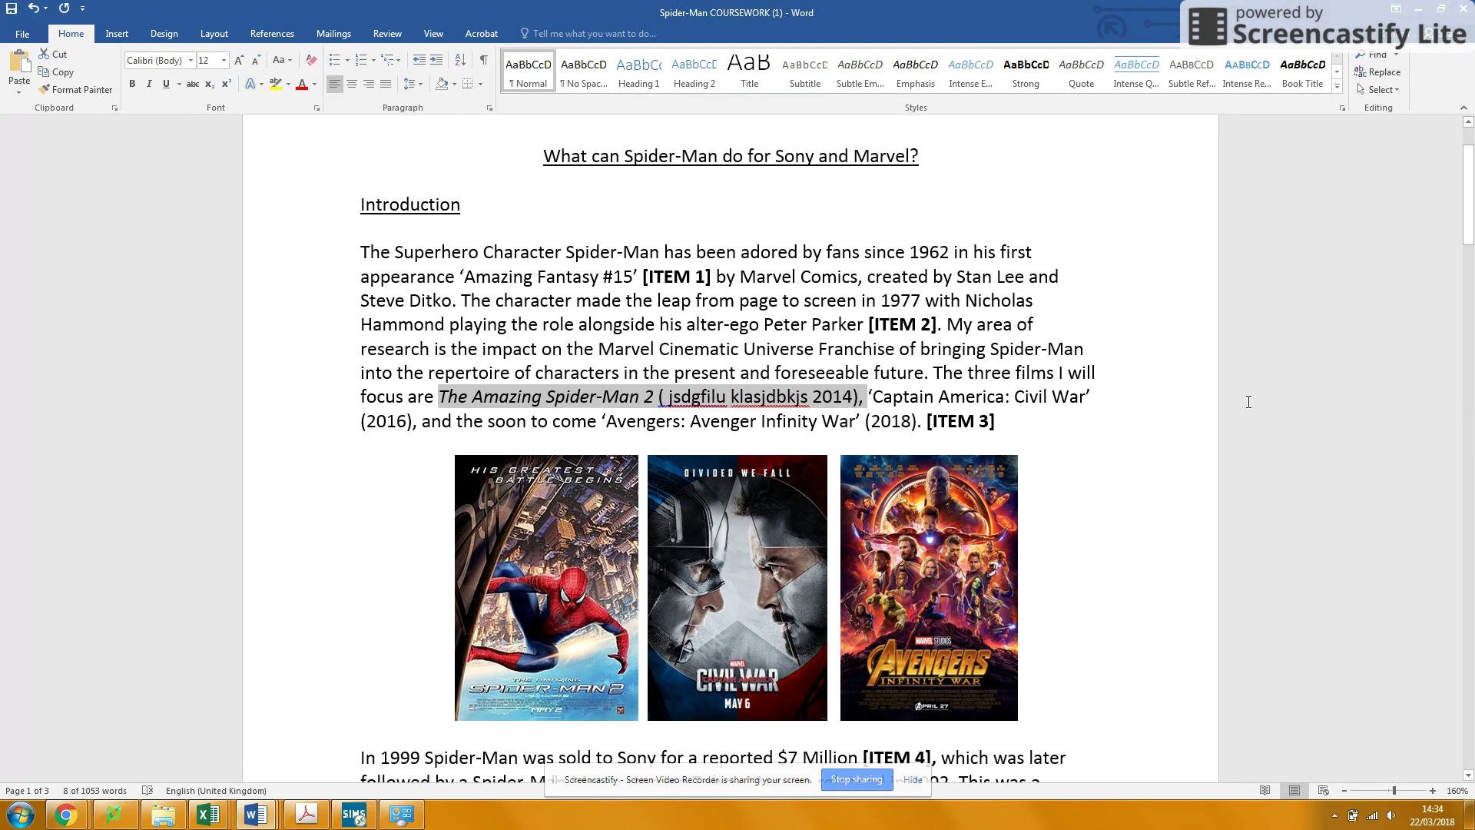
click(1023, 443)
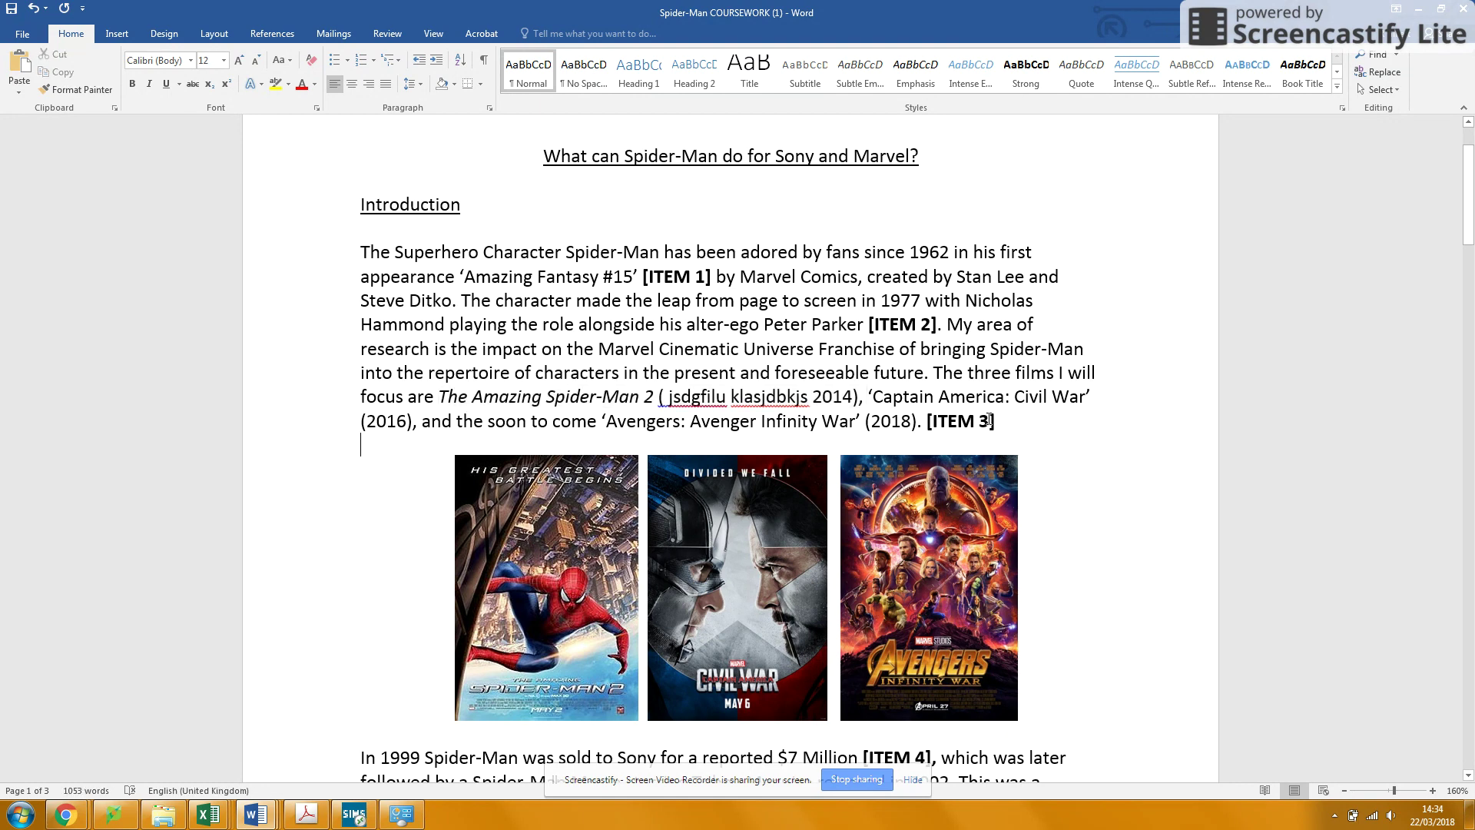
drag(980, 420, 934, 422)
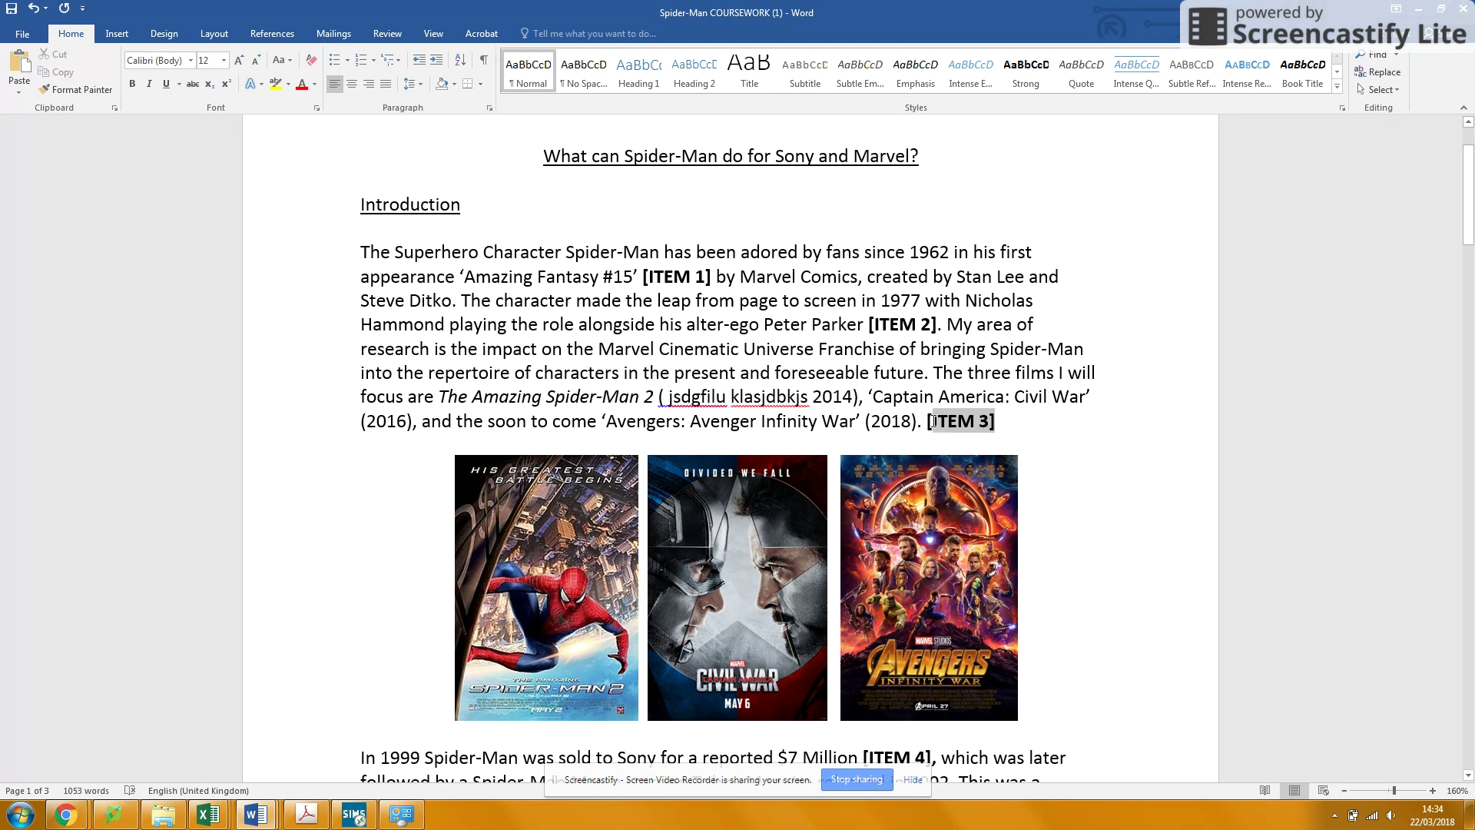
drag(935, 422, 930, 422)
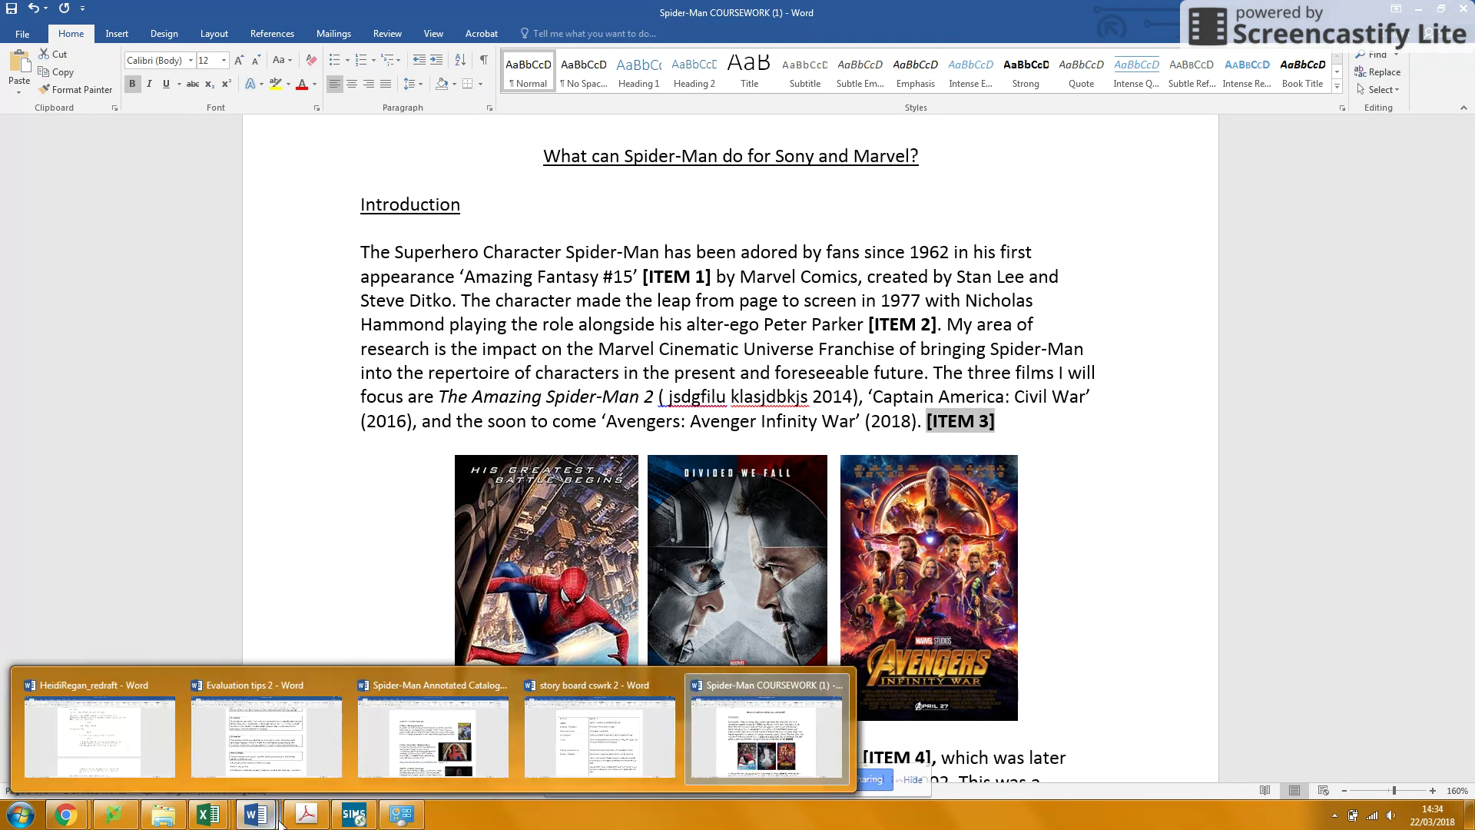
mouse_move(255, 815)
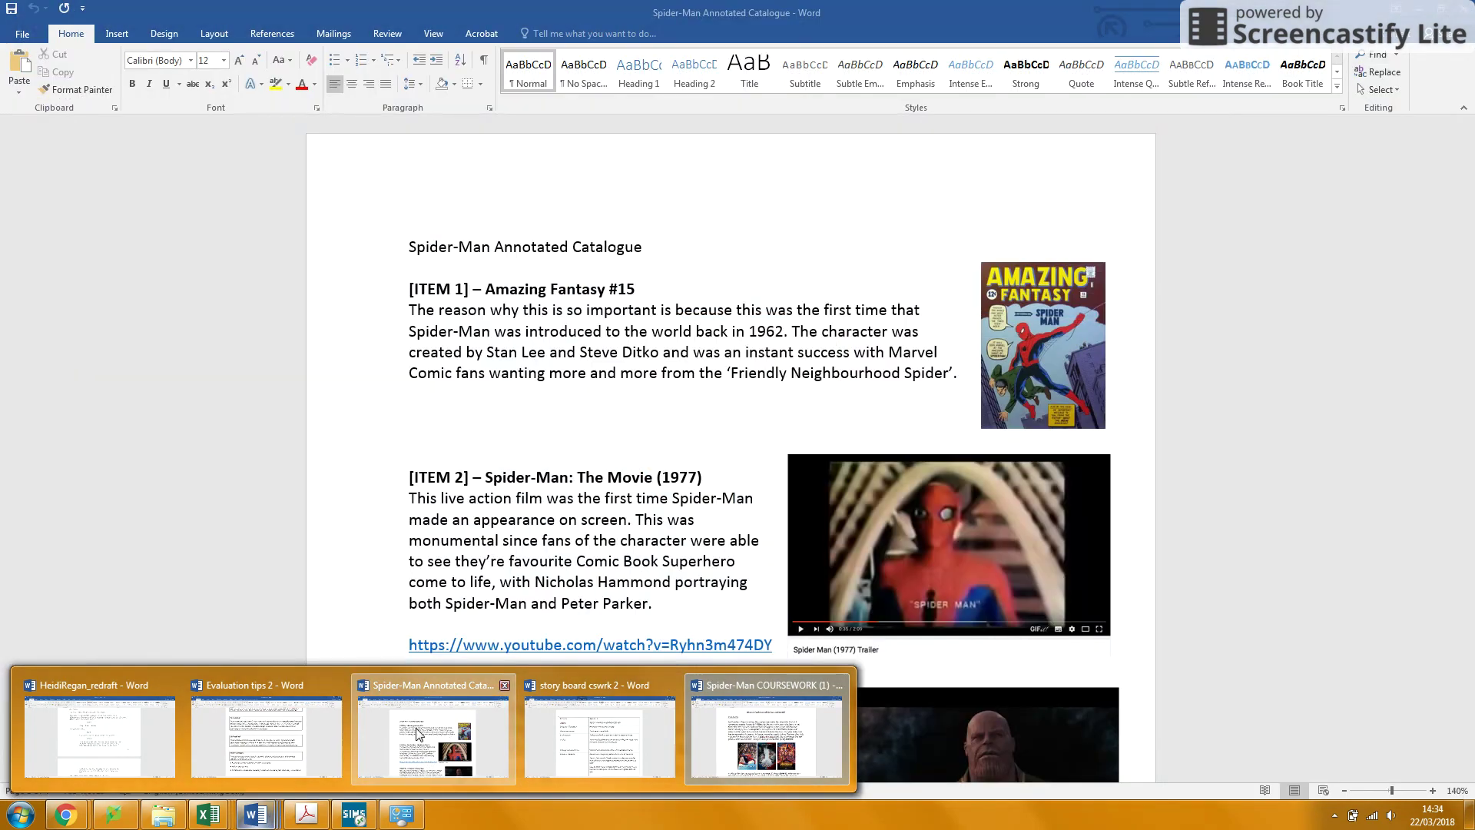
- Switch to the Spider-Man Annotated Catalogue and scroll down to Item 10, Homecoming
click(422, 729)
scroll(524, 670, down, 2)
scroll(524, 670, down, 2)
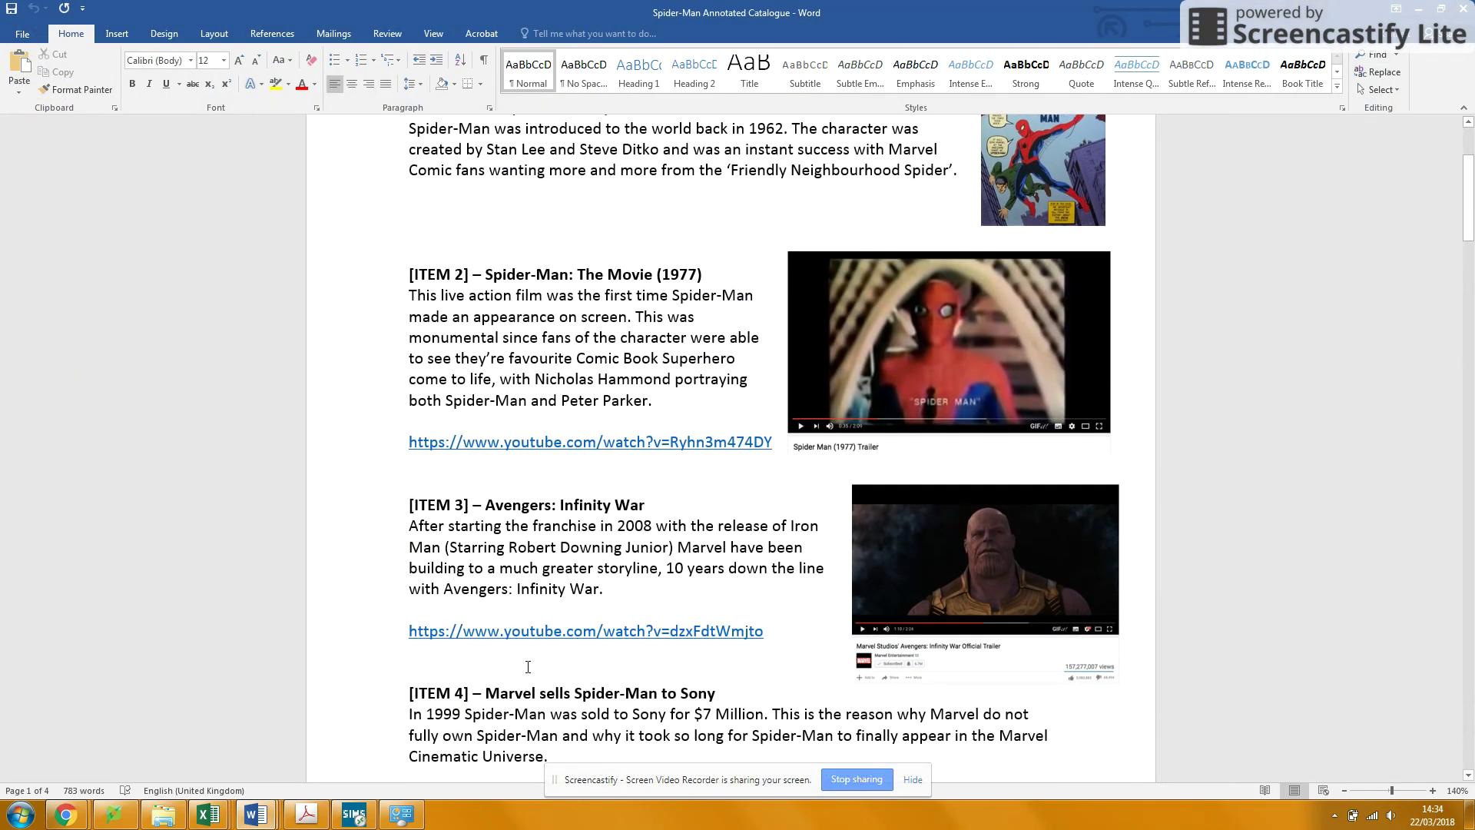
scroll(524, 670, down, 3)
scroll(531, 663, up, 3)
scroll(531, 664, up, 1)
scroll(533, 663, up, 3)
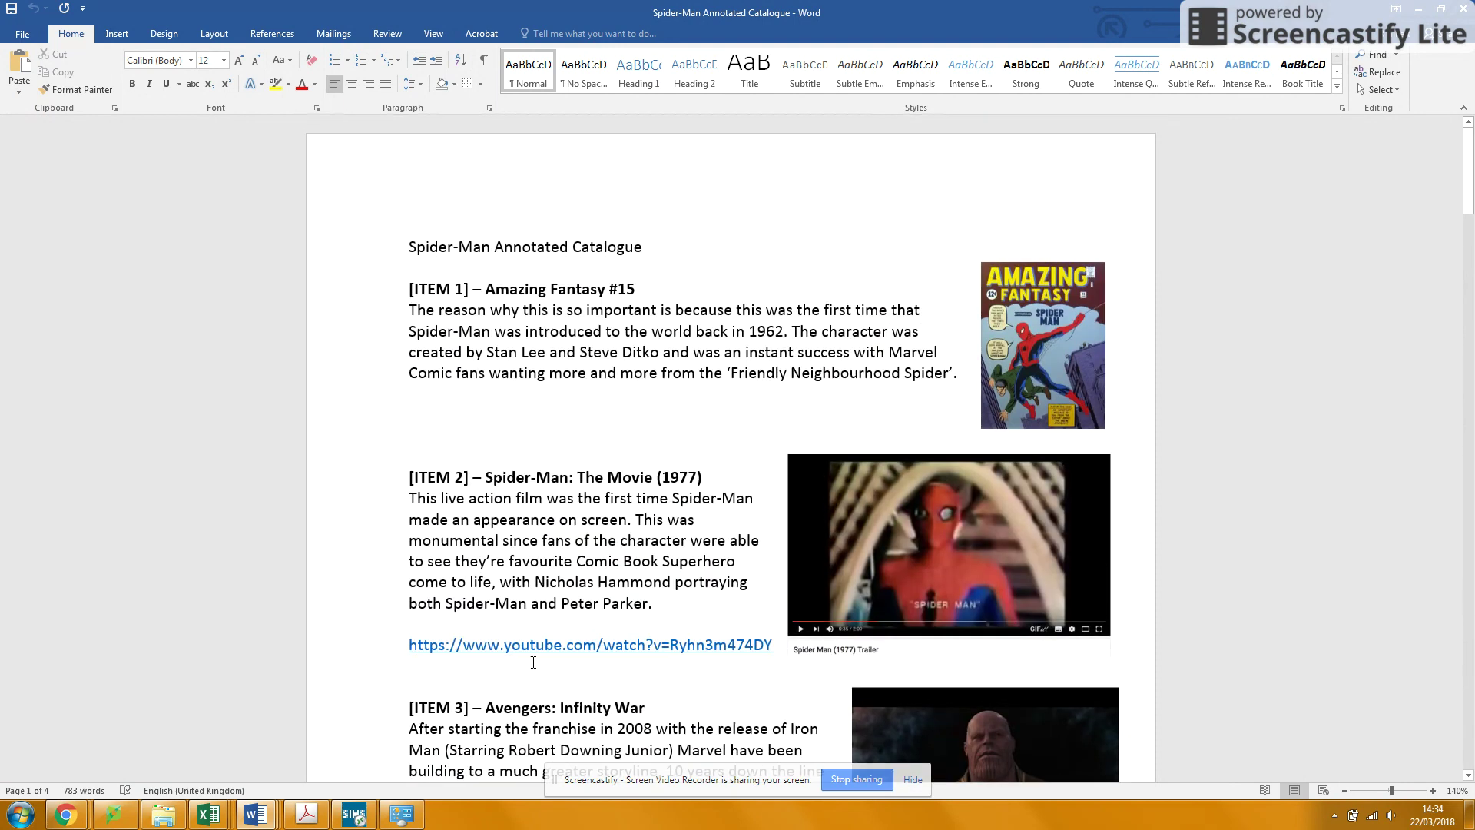
scroll(518, 392, down, 1)
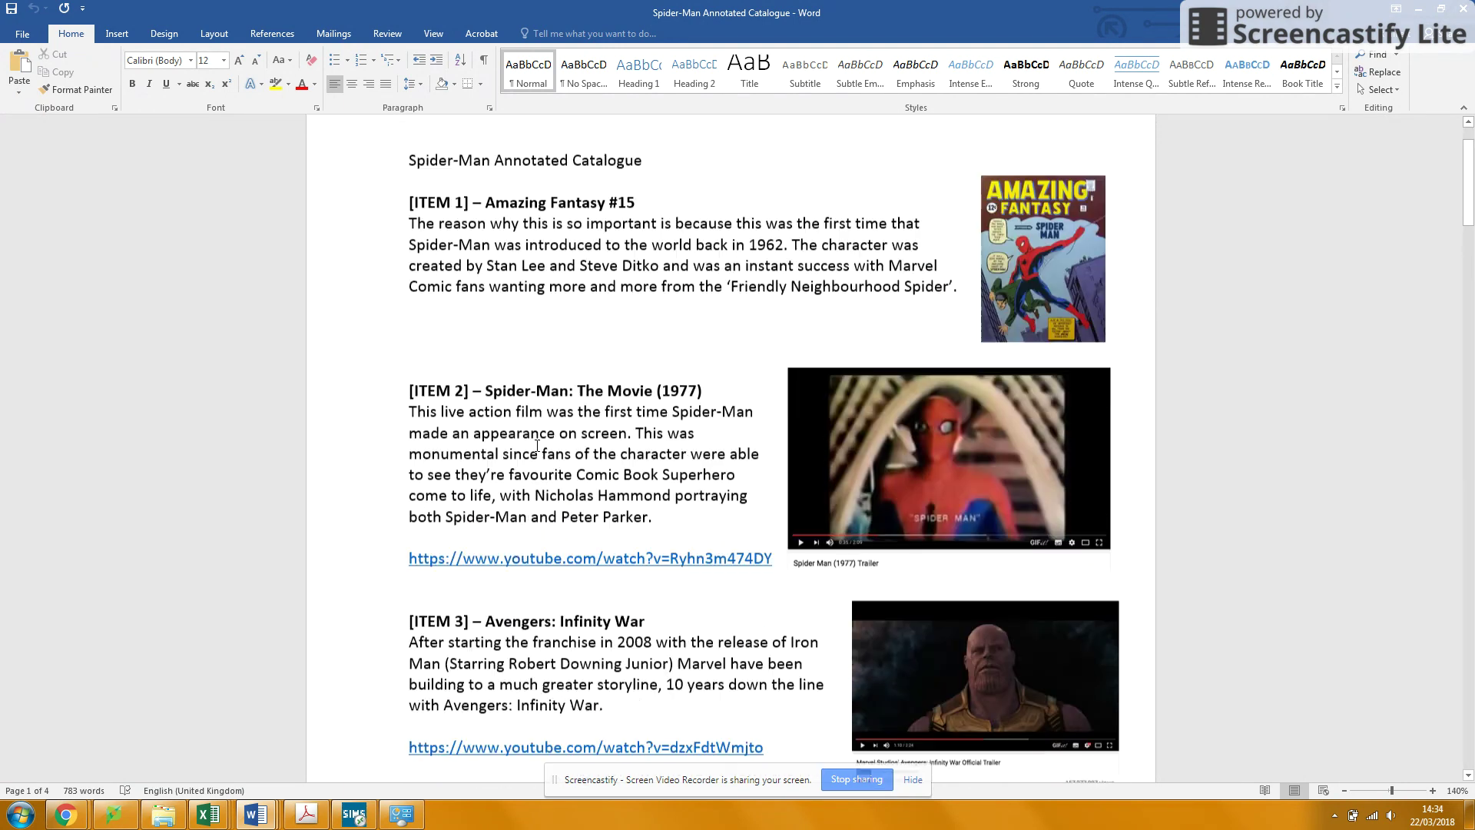
scroll(504, 508, down, 2)
scroll(543, 468, up, 3)
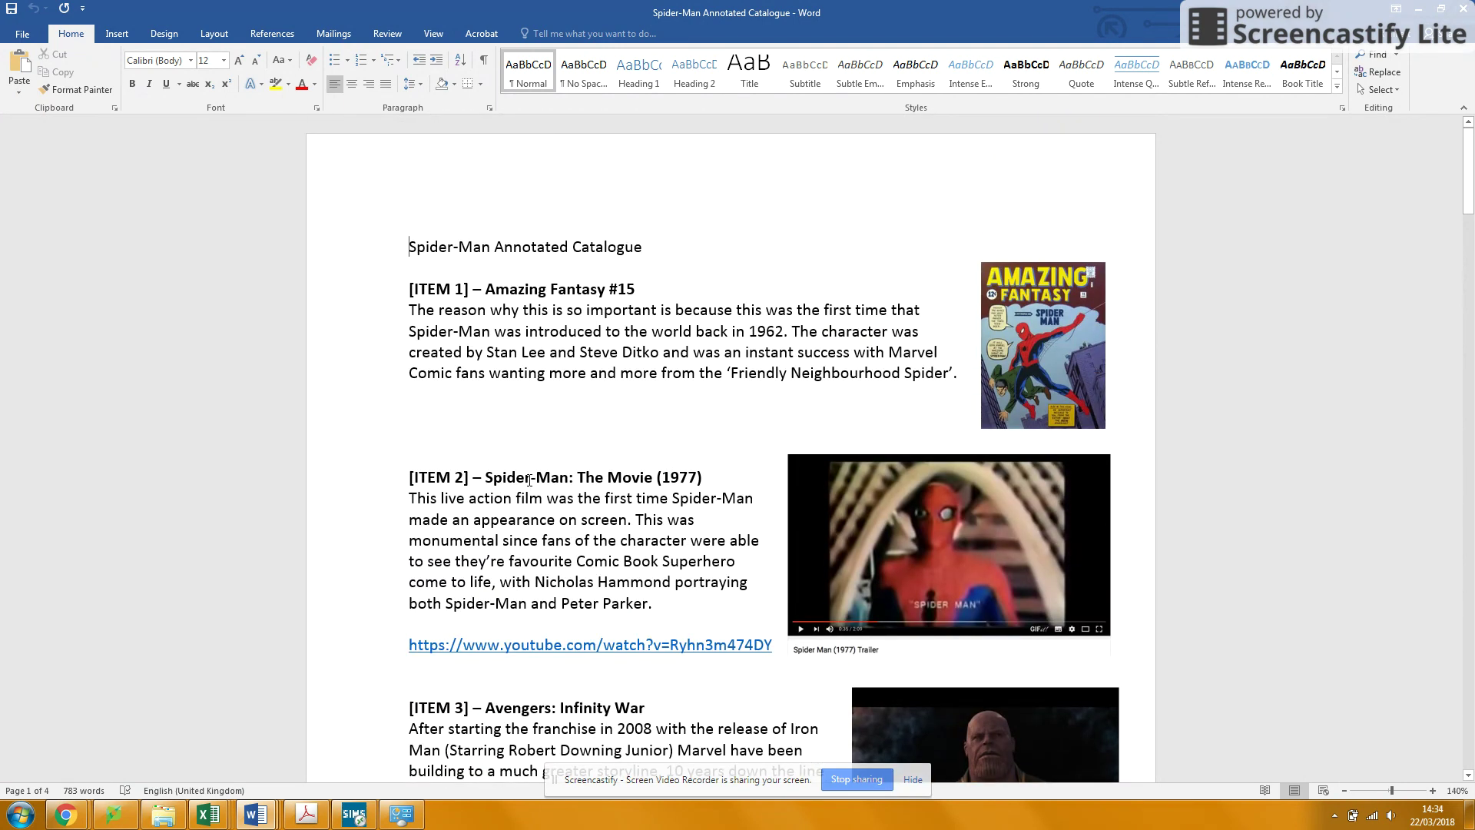
scroll(720, 659, down, 7)
scroll(695, 616, down, 2)
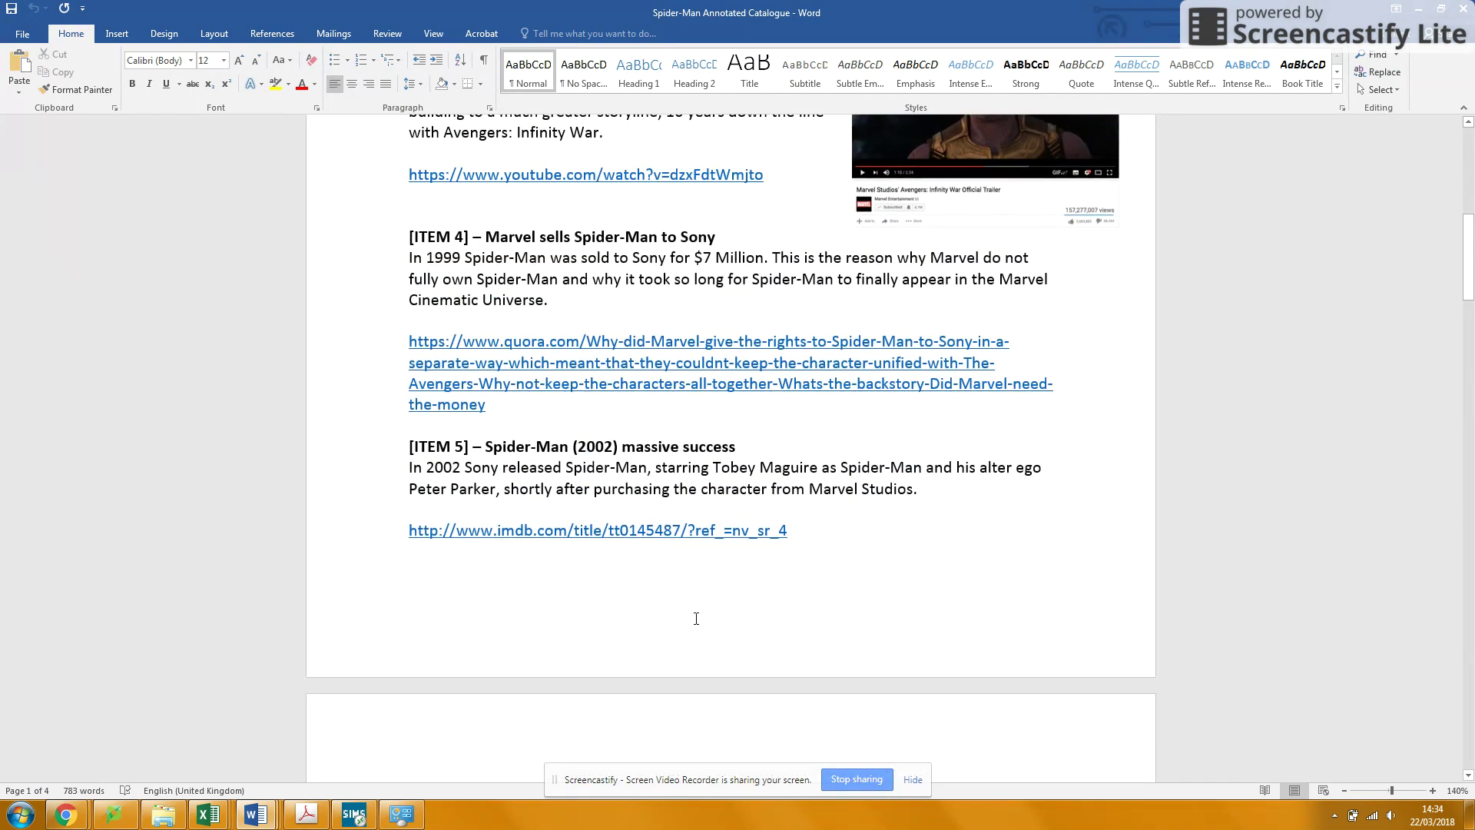
scroll(694, 616, up, 5)
scroll(665, 595, up, 2)
scroll(665, 595, up, 4)
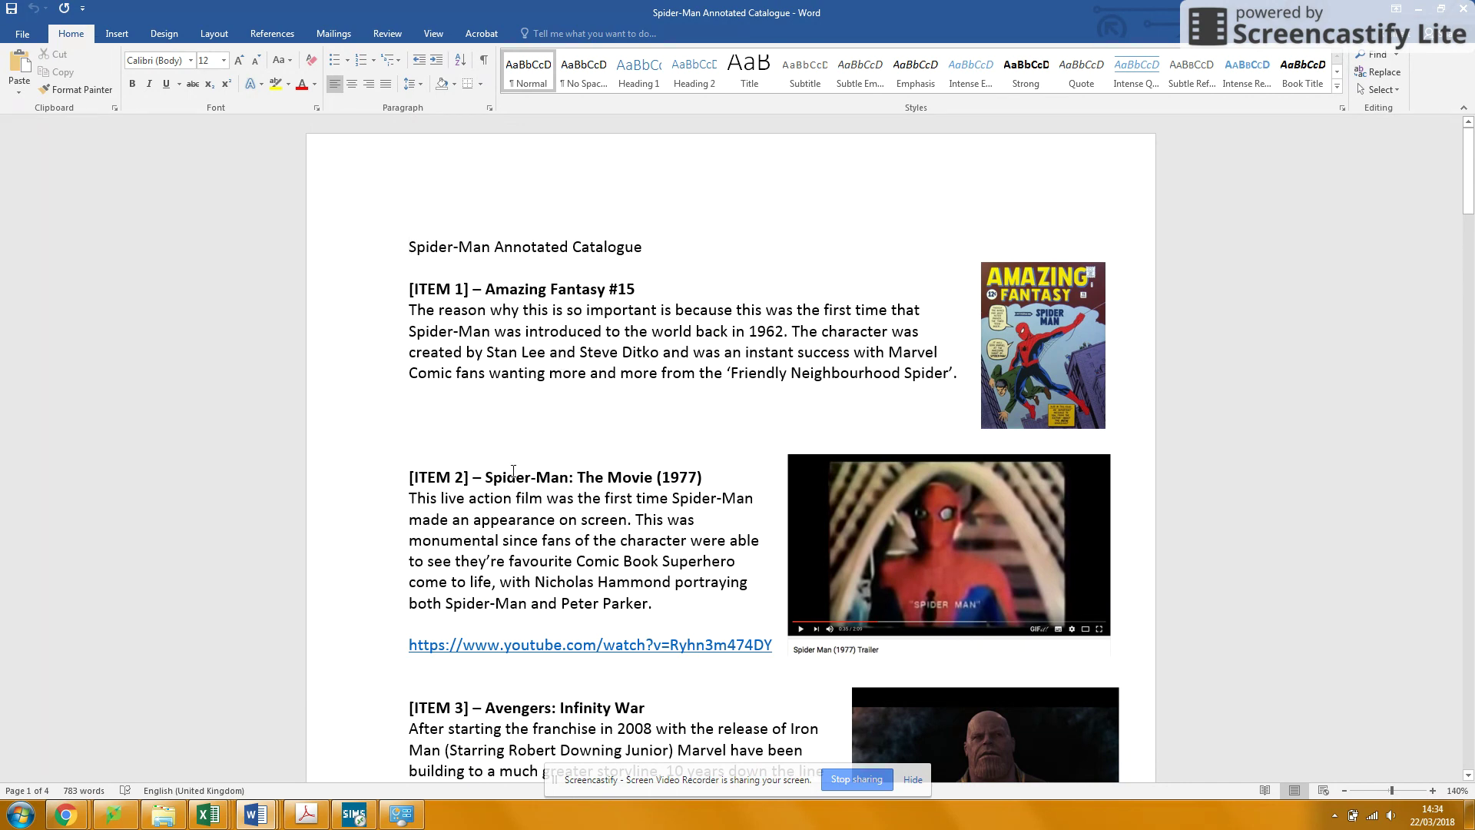
scroll(514, 470, down, 2)
scroll(519, 606, up, 2)
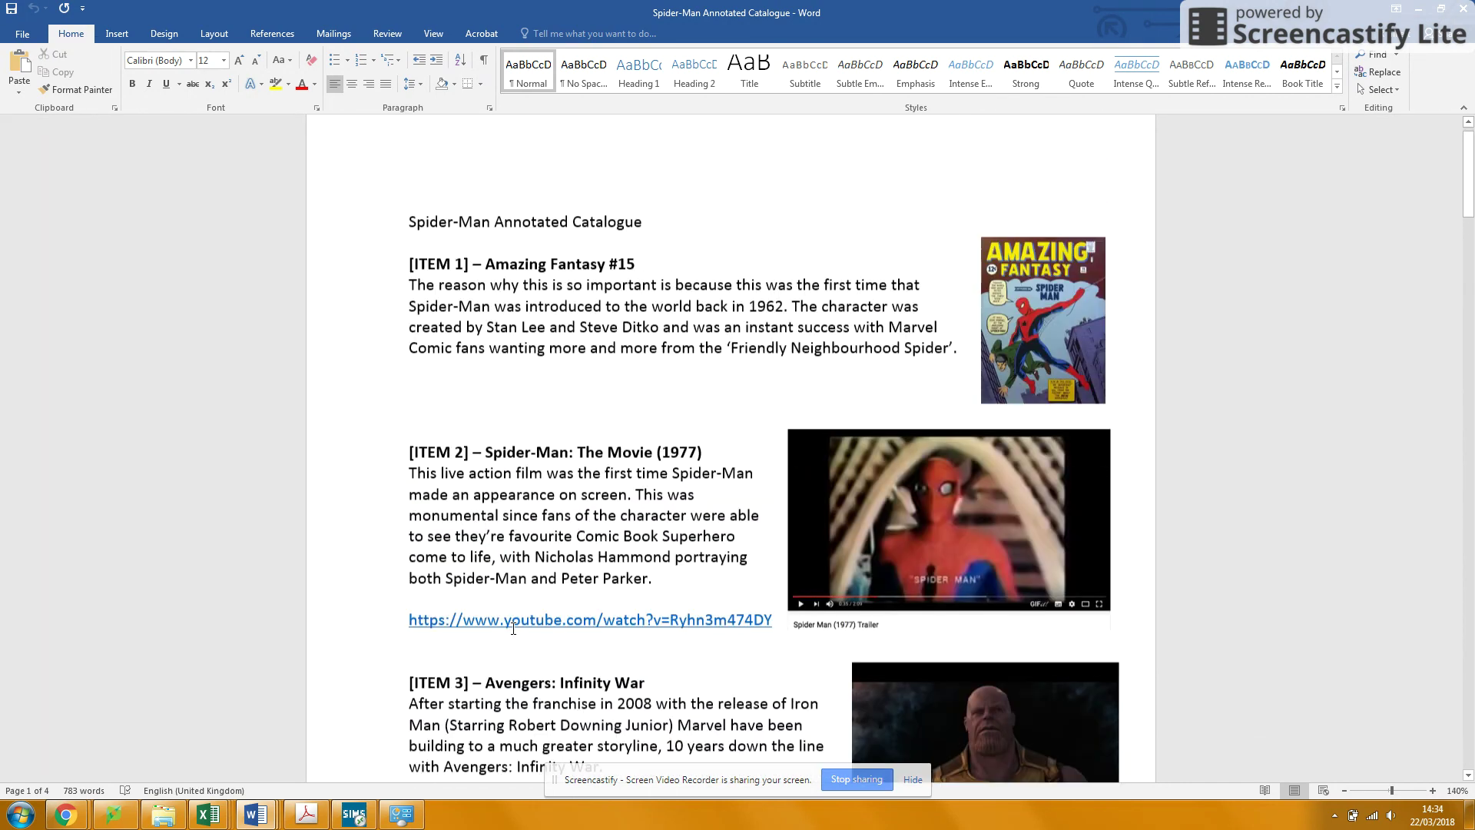
scroll(1026, 592, down, 5)
scroll(974, 557, down, 5)
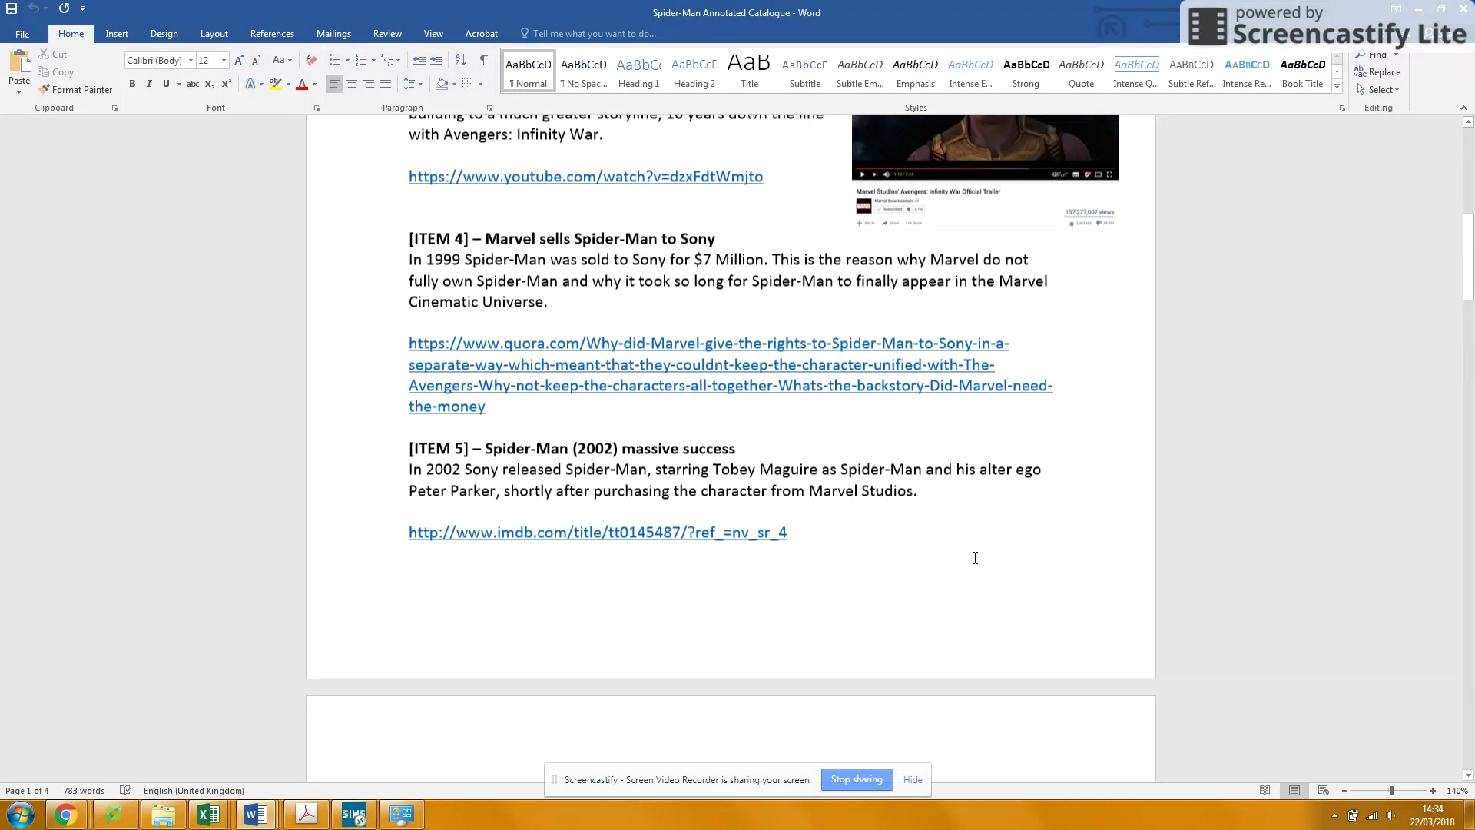
scroll(975, 558, down, 4)
scroll(976, 556, down, 4)
scroll(977, 554, down, 4)
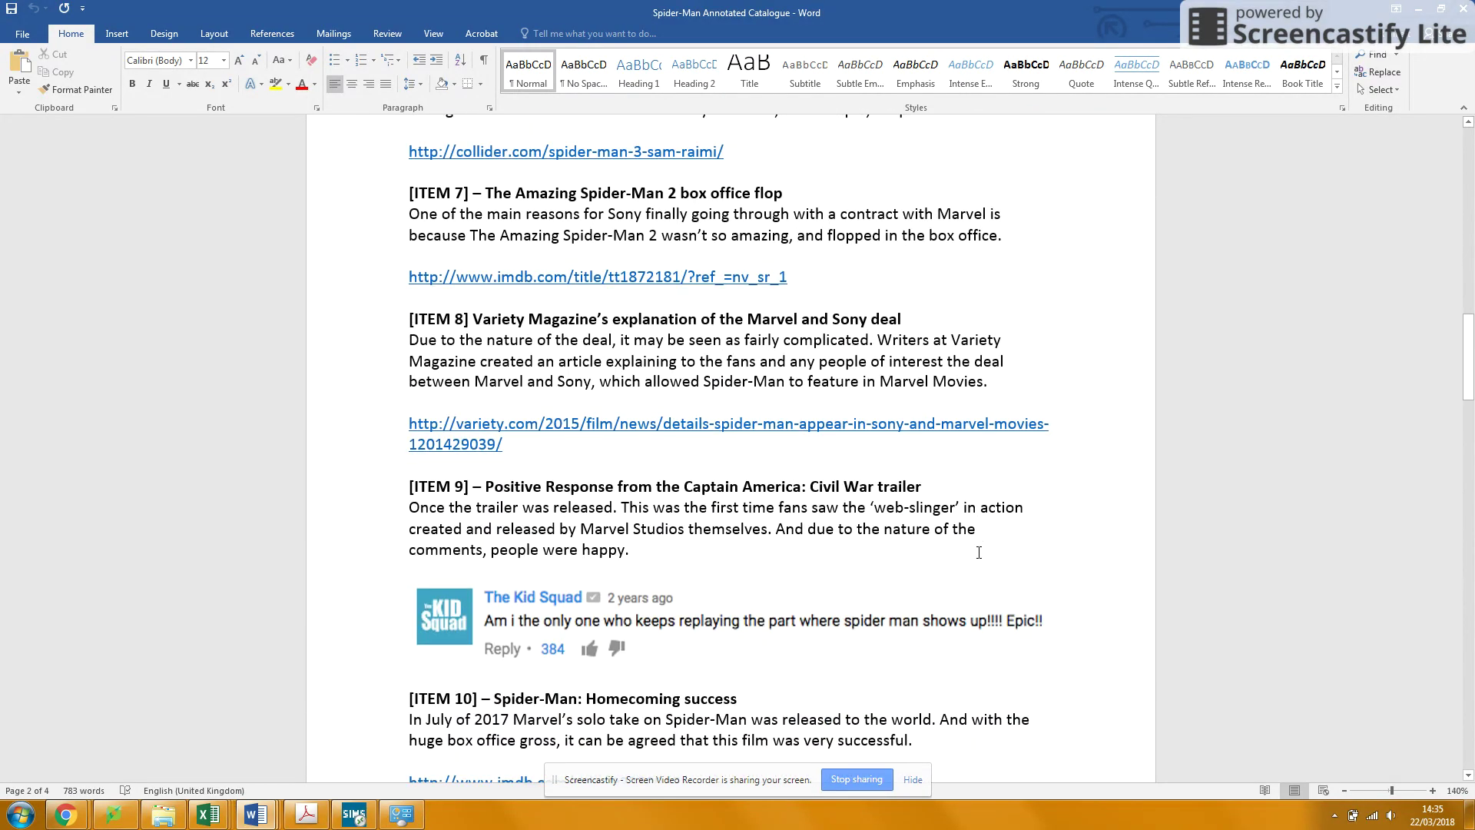
scroll(978, 552, down, 1)
scroll(982, 549, down, 3)
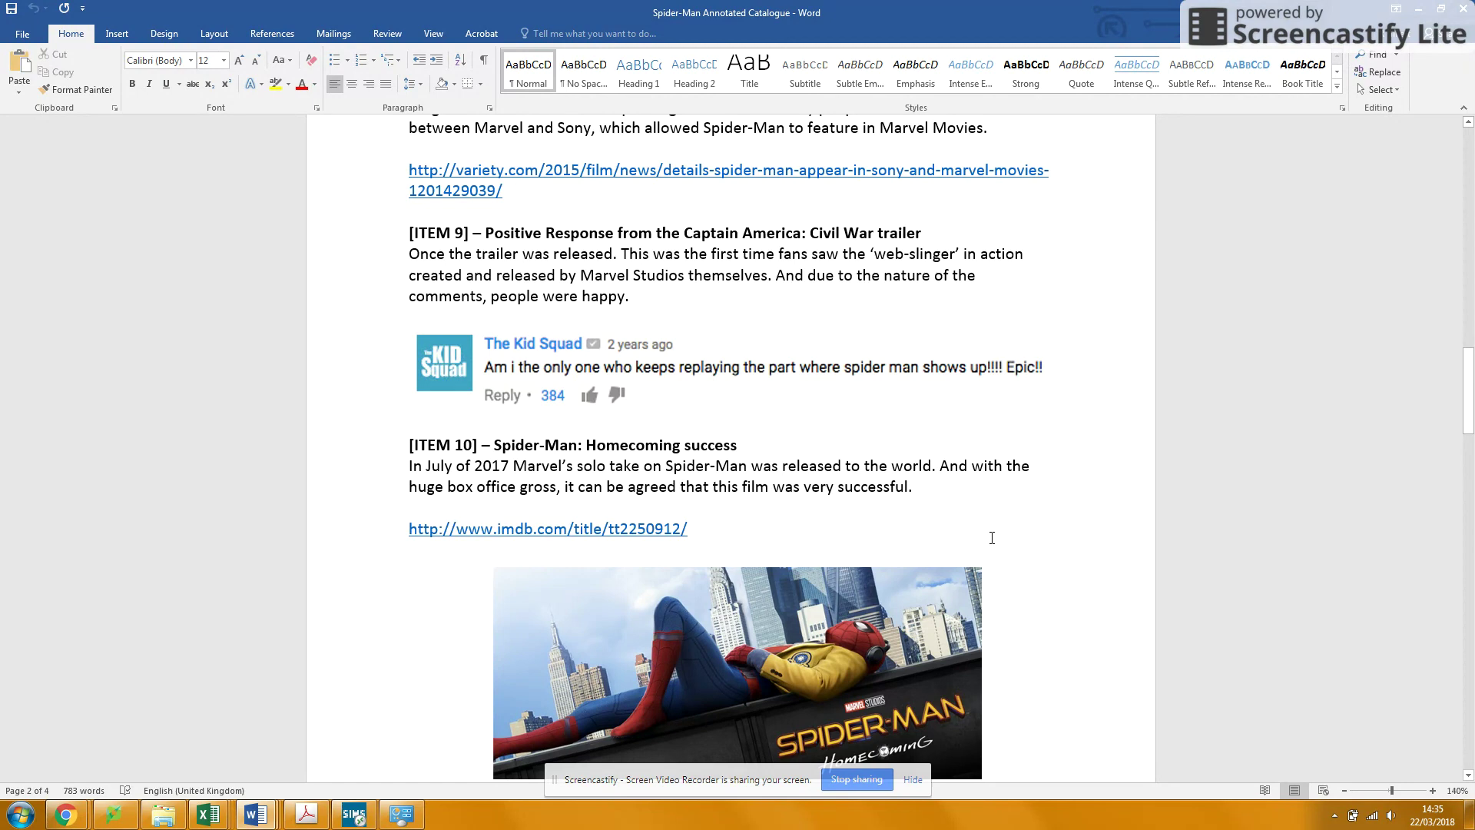
scroll(991, 537, down, 1)
scroll(991, 537, down, 2)
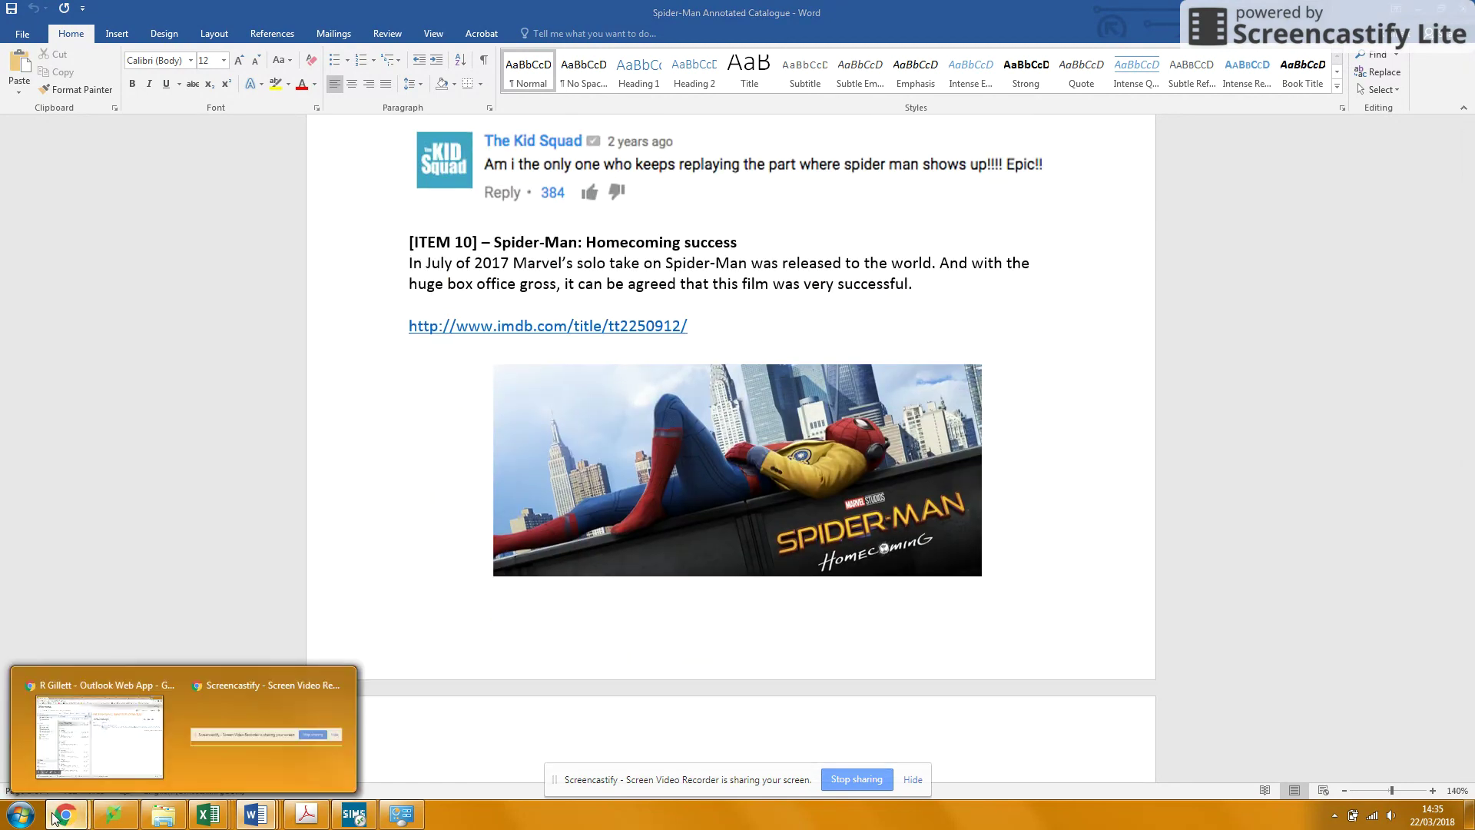
- Search the Outlook mailbox for 'daniel focus films' instead of 'sadovyak'
click(100, 735)
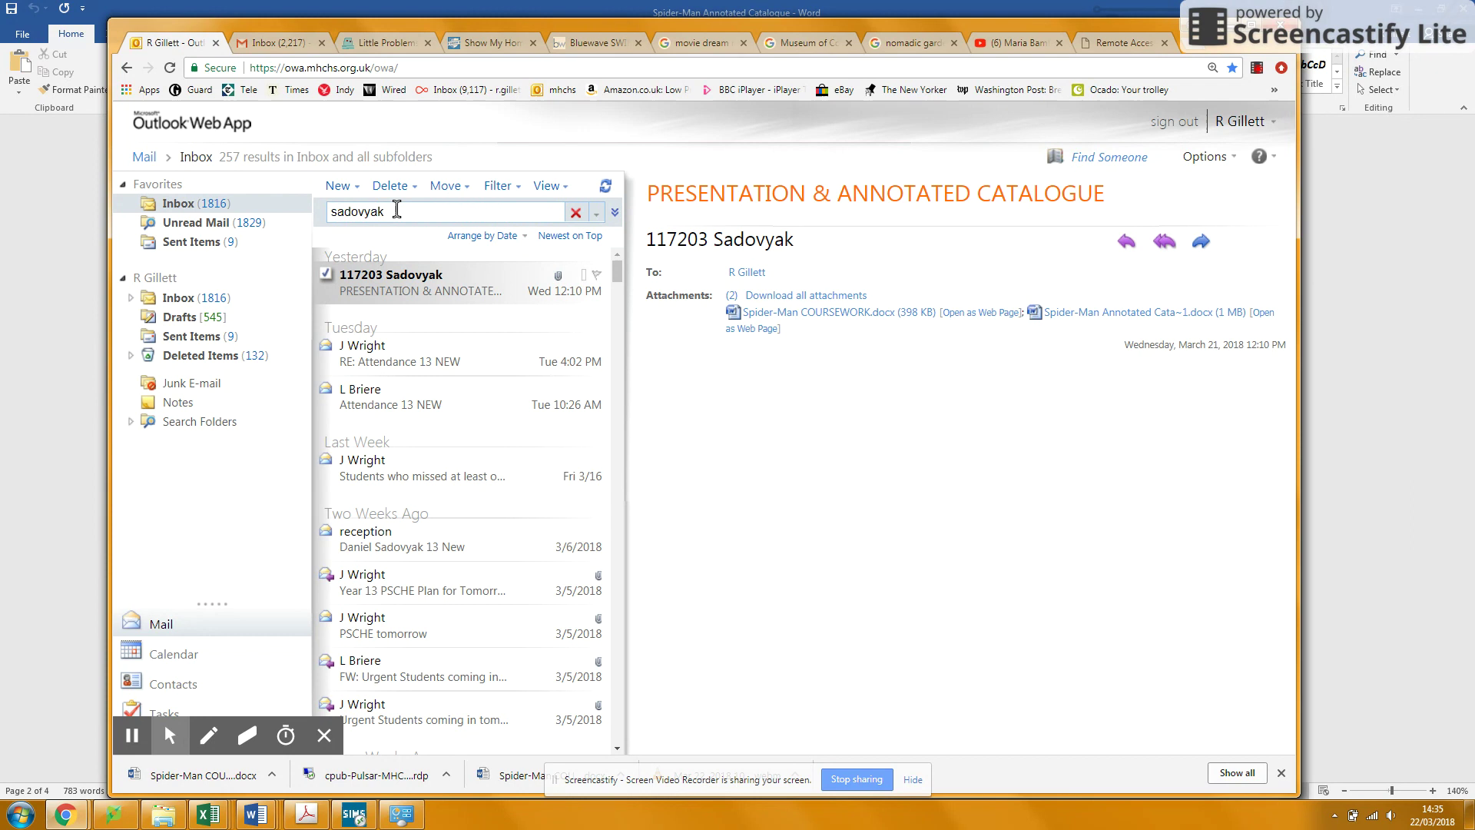
drag(395, 211, 332, 205)
text(daniel )
text(focus)
text( films)
key(Return)
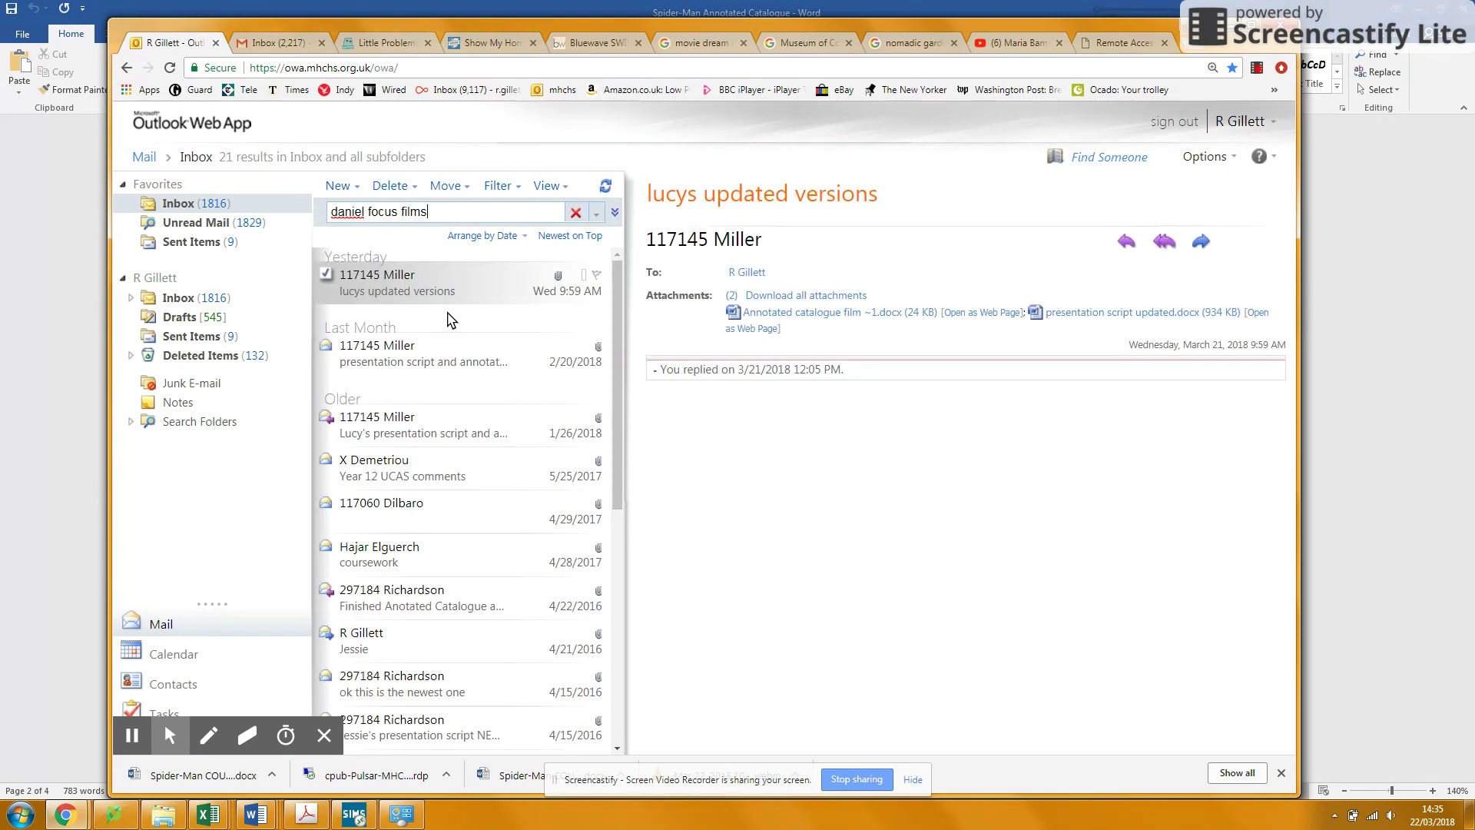
scroll(441, 349, down, 4)
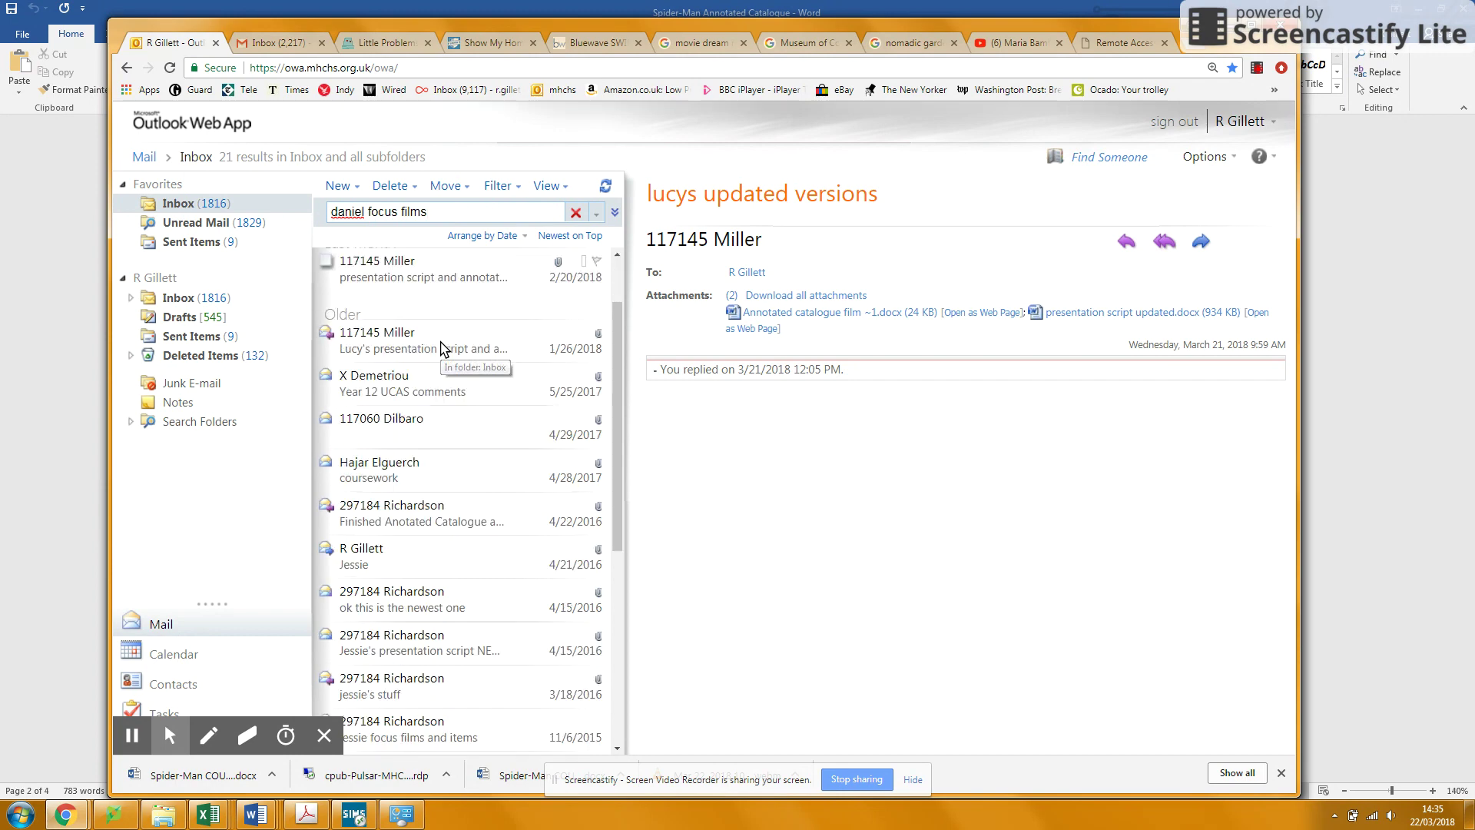
scroll(441, 351, up, 3)
scroll(440, 351, up, 1)
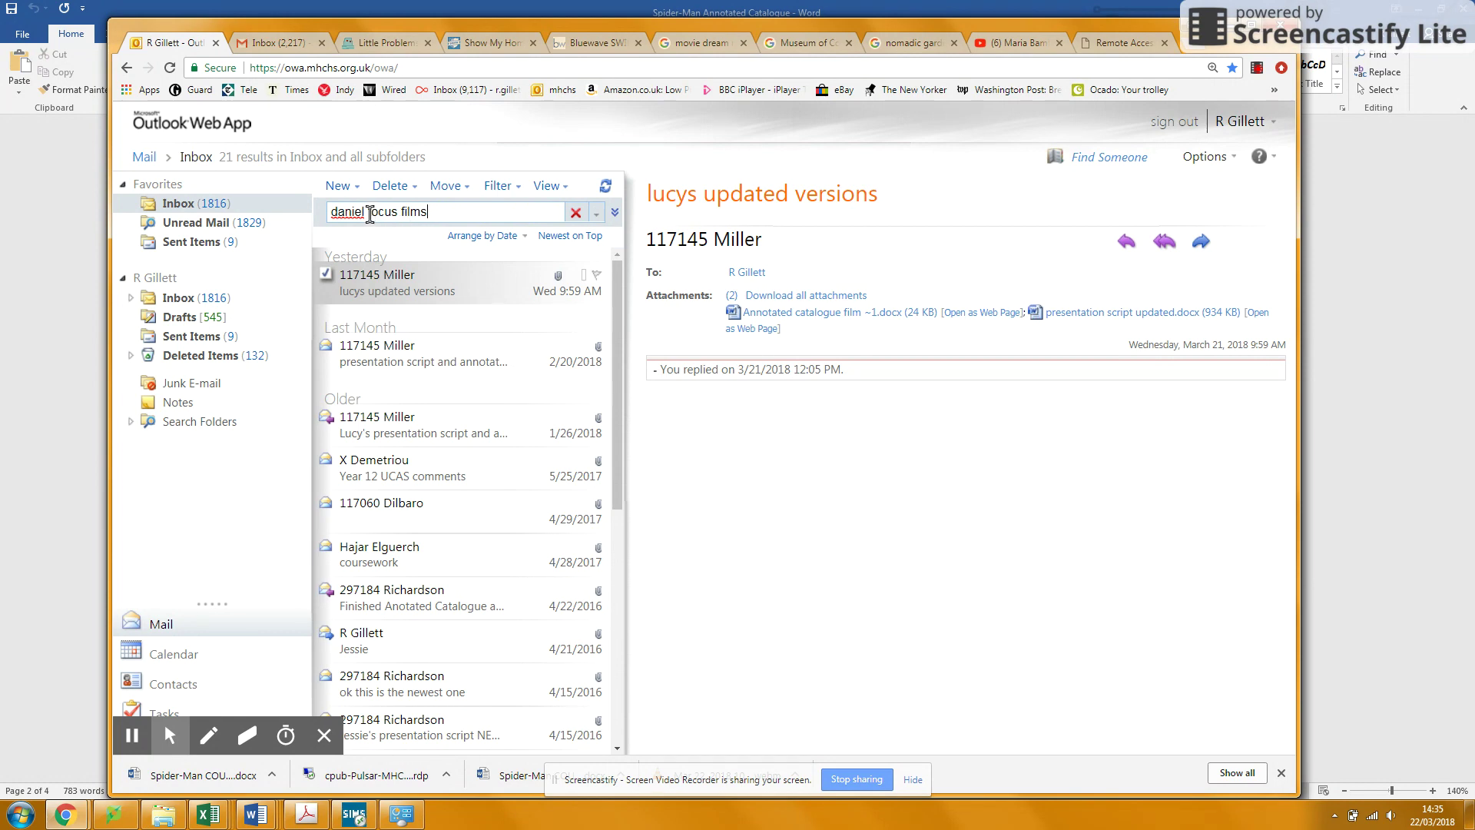
- Return to the Annotated Catalogue and select the [ITEM 3] – Avengers: Infinity War heading
click(1374, 328)
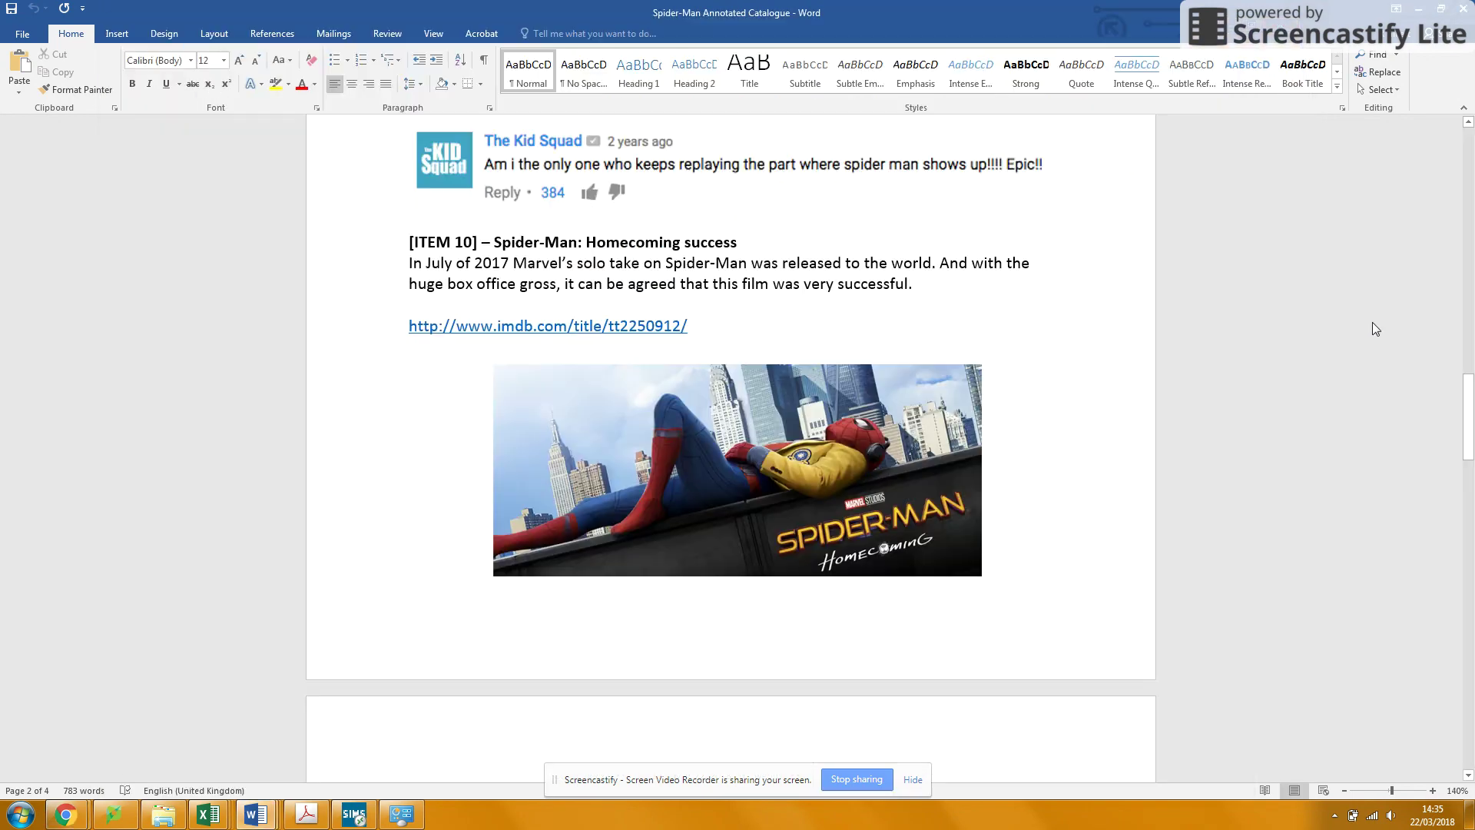
scroll(1031, 537, up, 5)
scroll(685, 399, up, 7)
scroll(685, 399, up, 5)
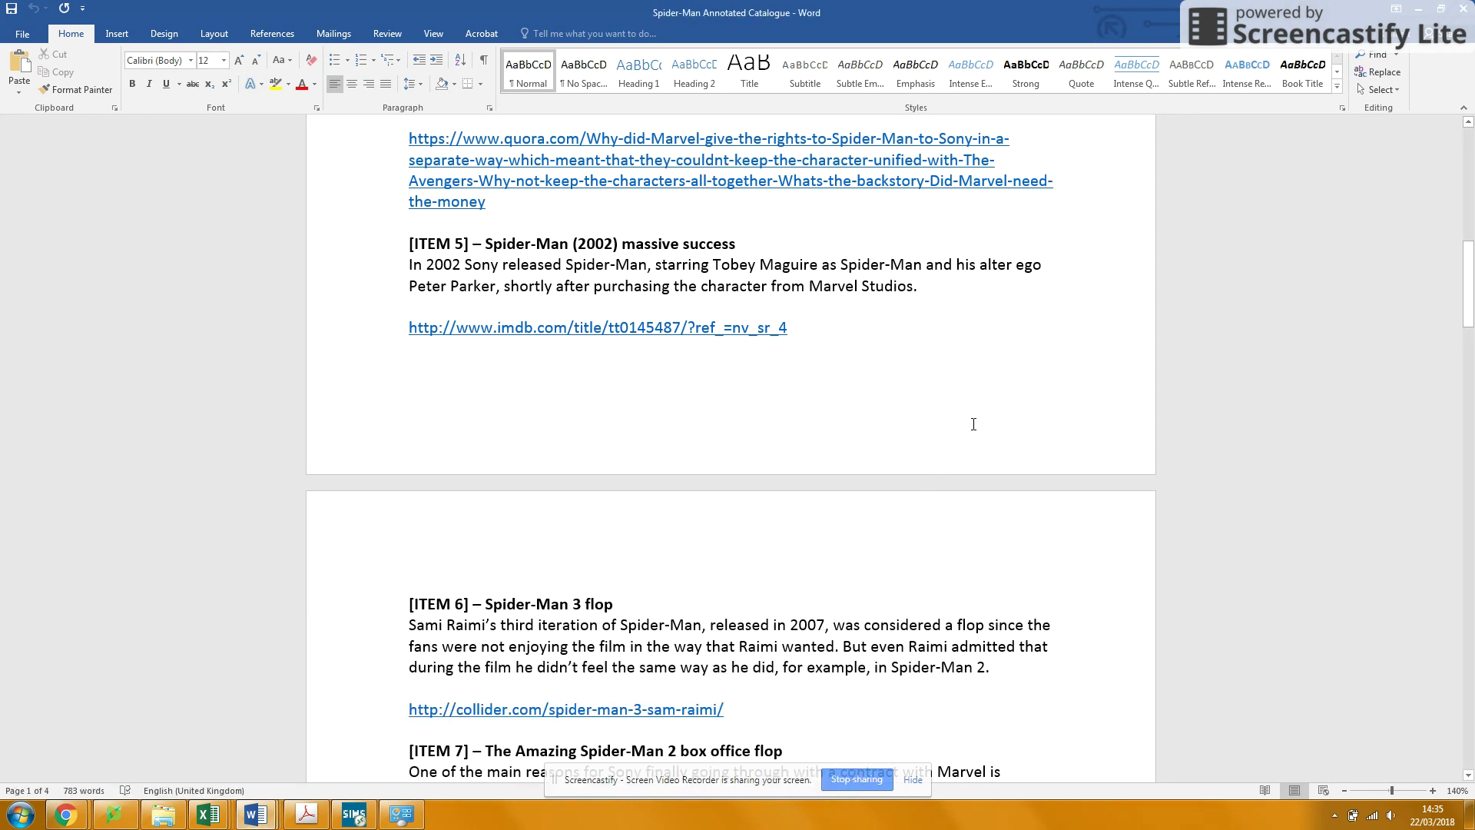
scroll(974, 425, up, 3)
right_click(973, 424)
click(1344, 380)
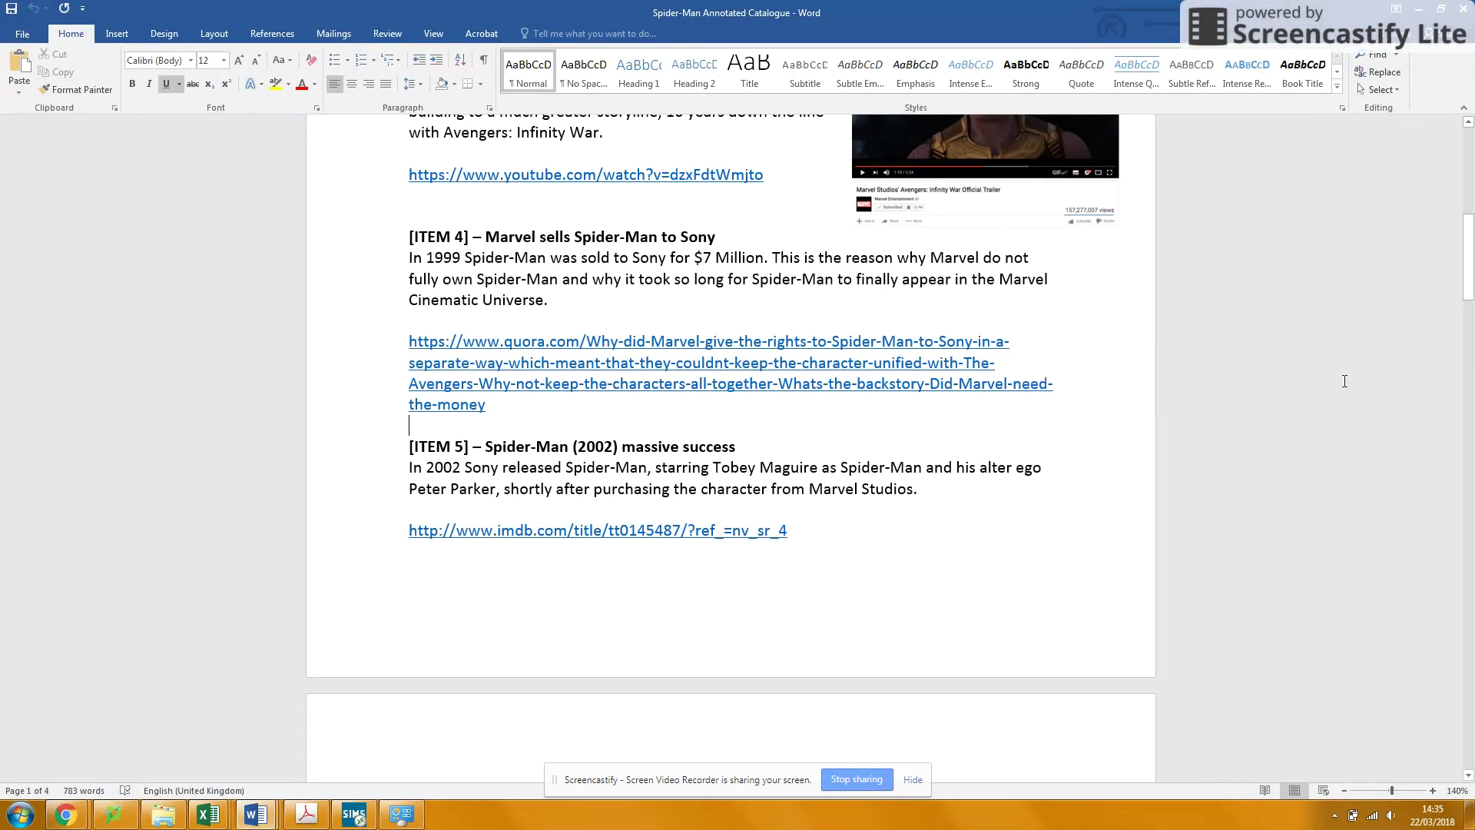
scroll(985, 436, up, 7)
scroll(985, 437, up, 7)
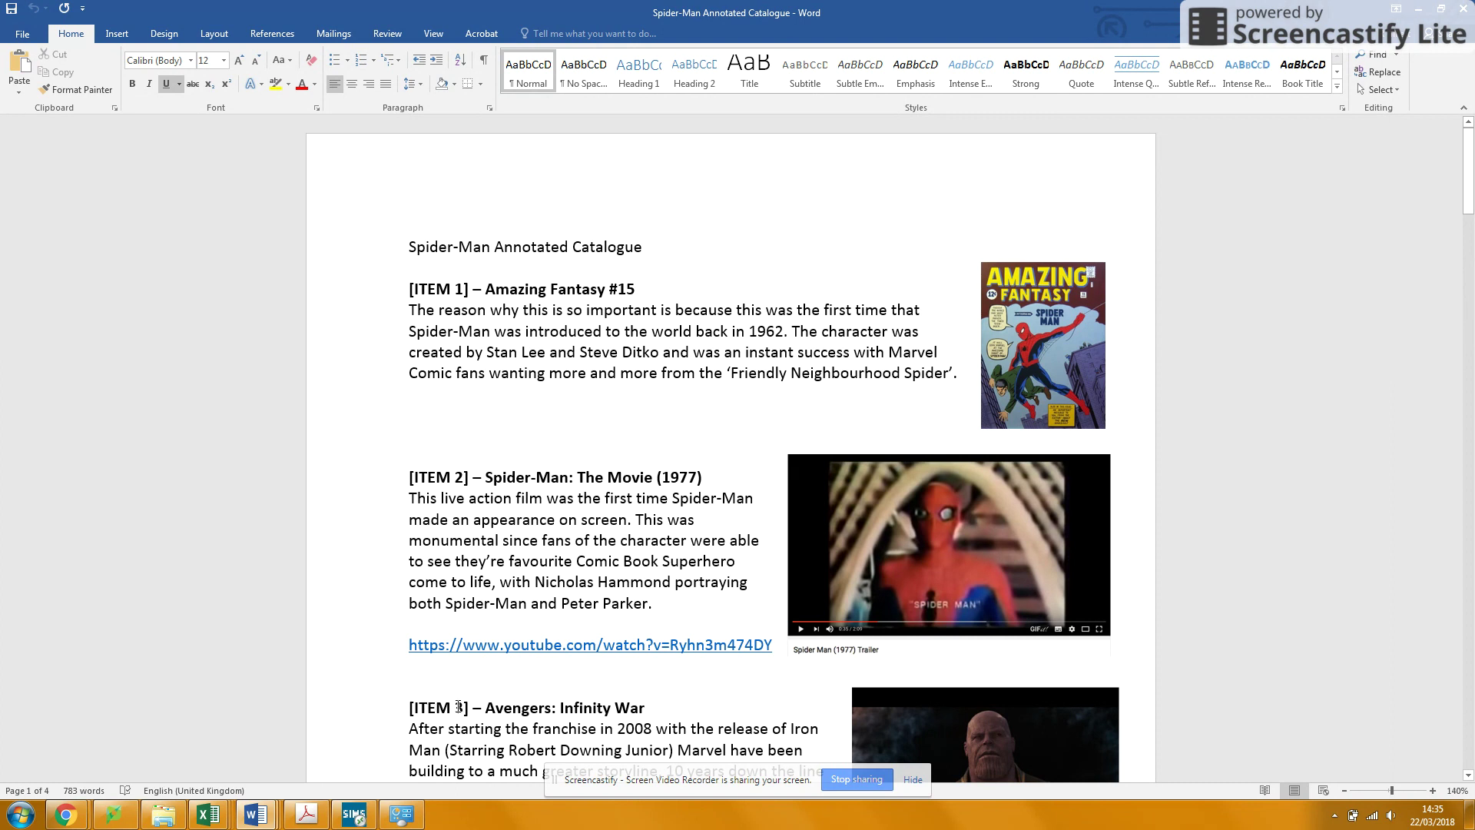
drag(458, 707, 645, 706)
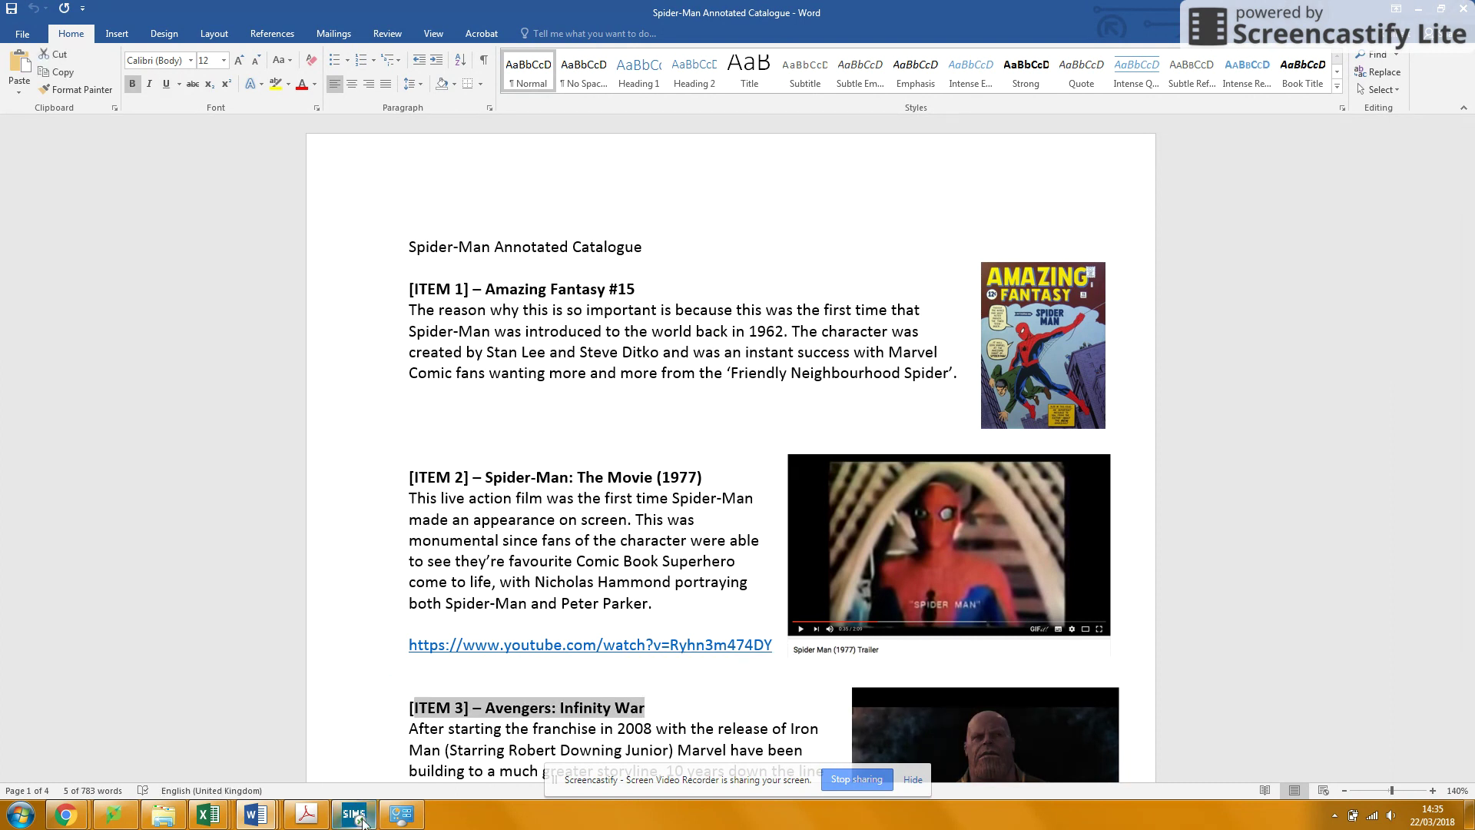
- Back in the coursework essay, add 'on' after 'focus' and delete [ITEM 3] after (2018)
click(256, 815)
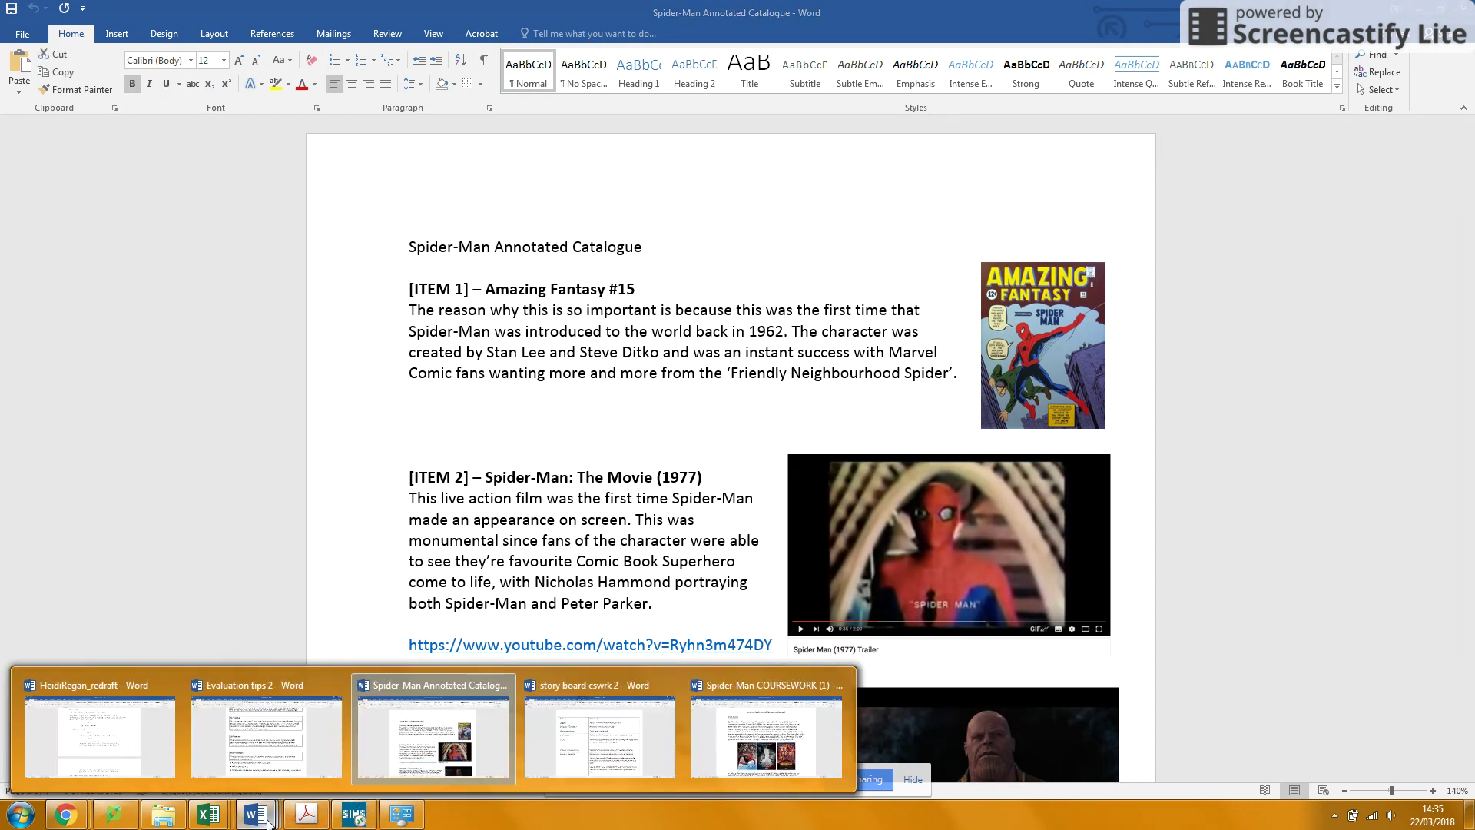
click(772, 710)
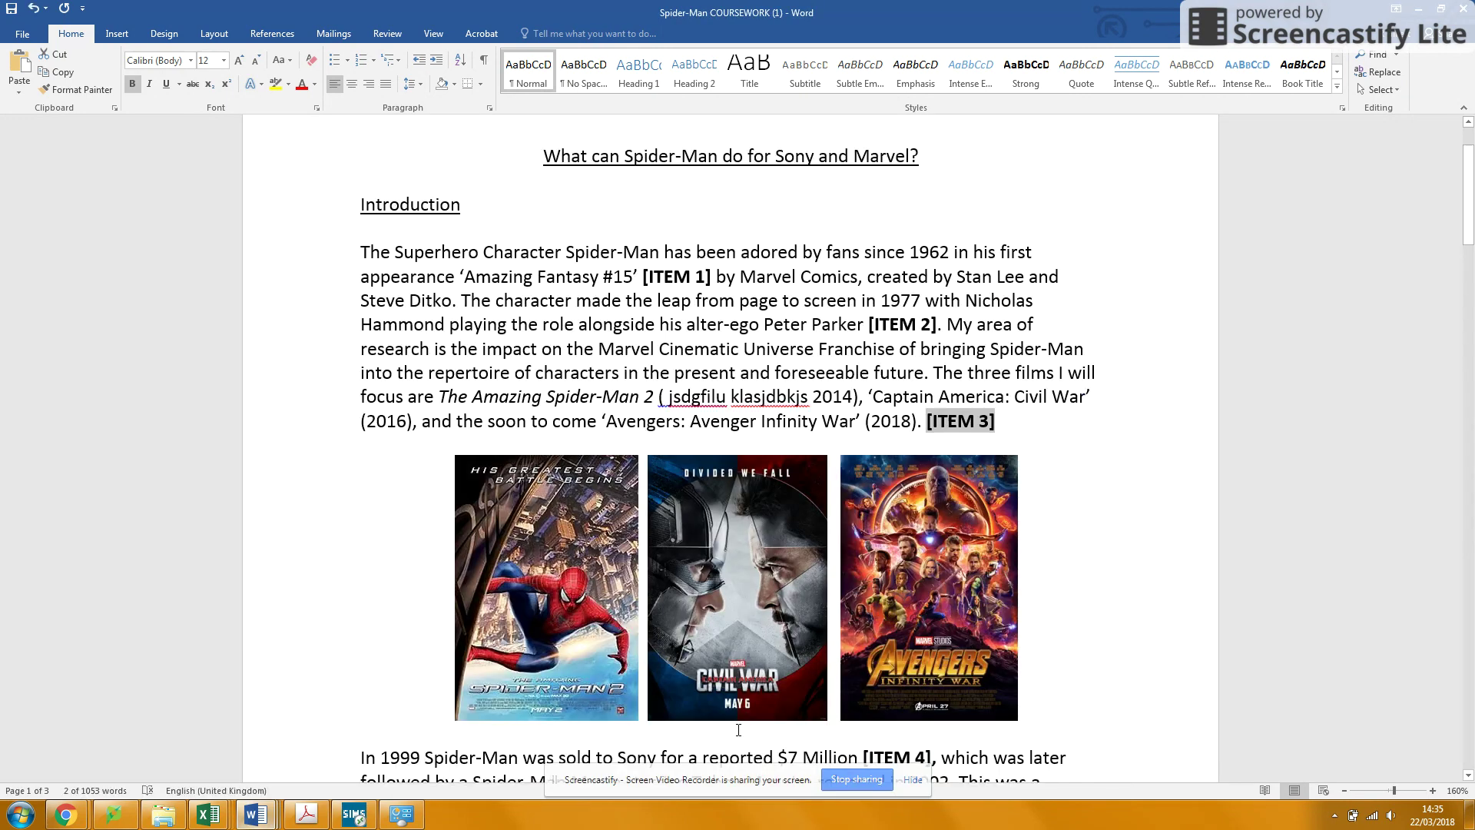
click(956, 427)
click(402, 398)
text(on)
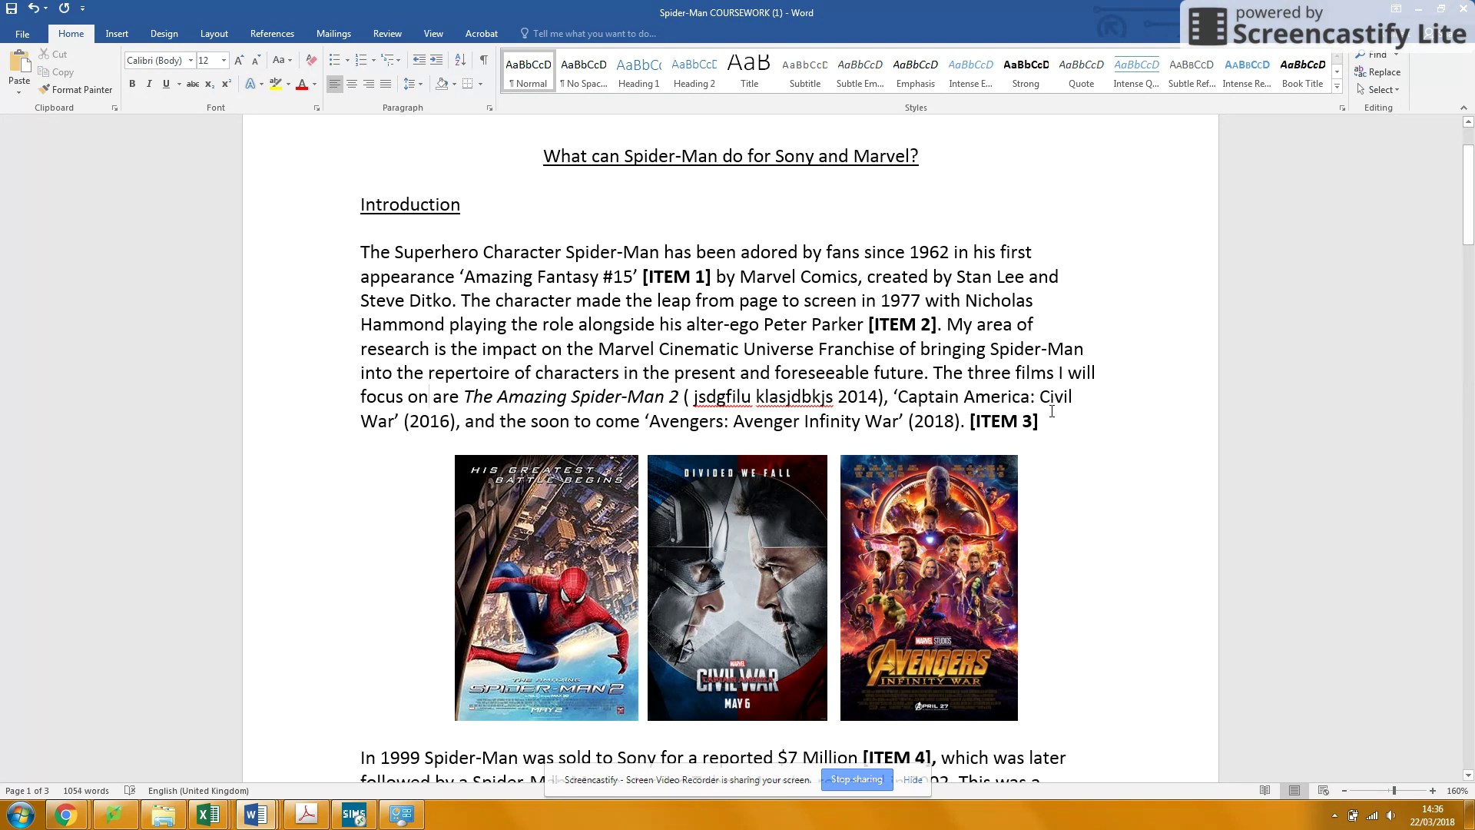
drag(1049, 422, 977, 429)
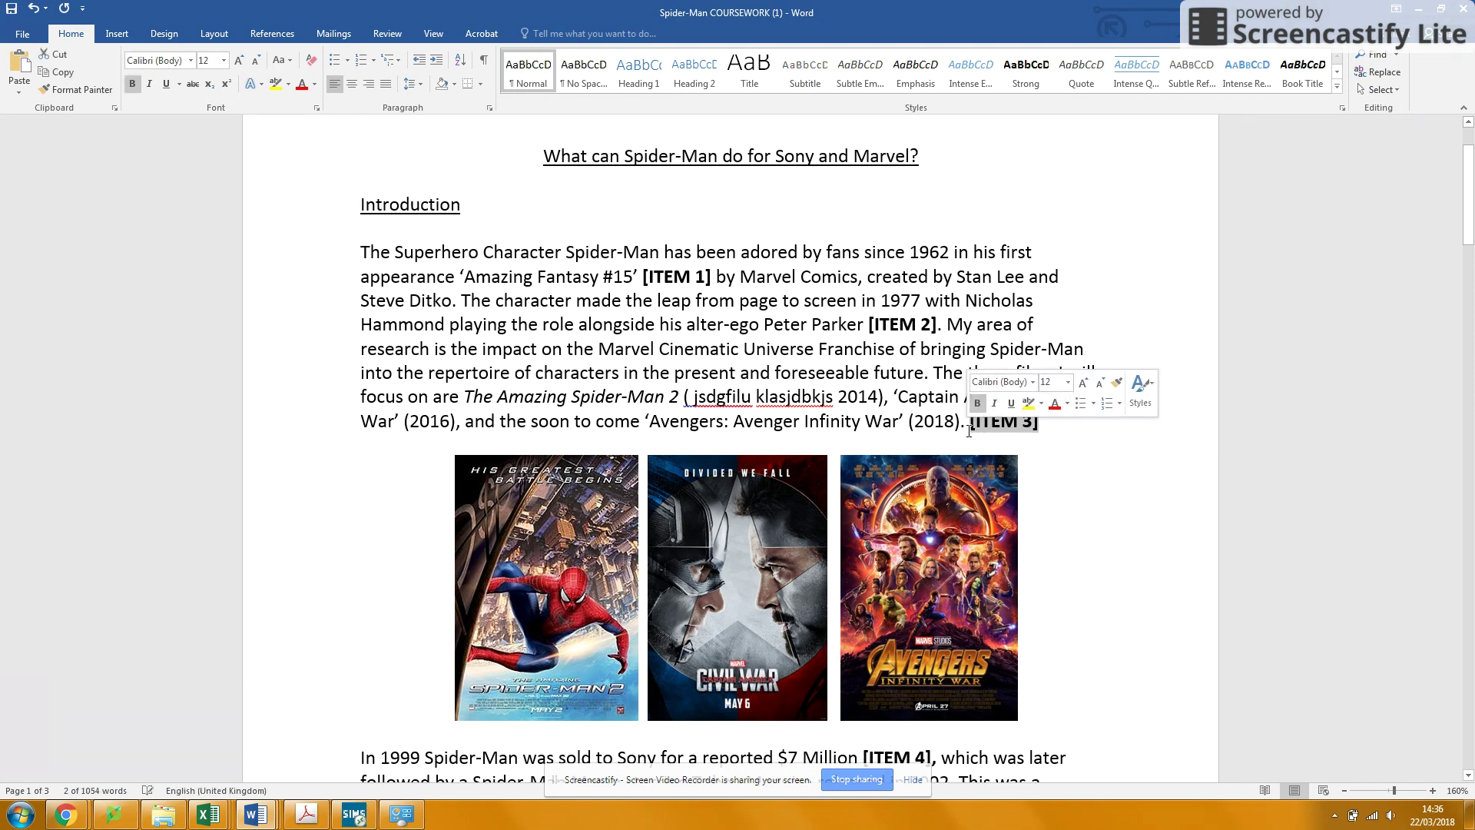
key(Delete)
scroll(969, 429, down, 1)
scroll(968, 441, down, 3)
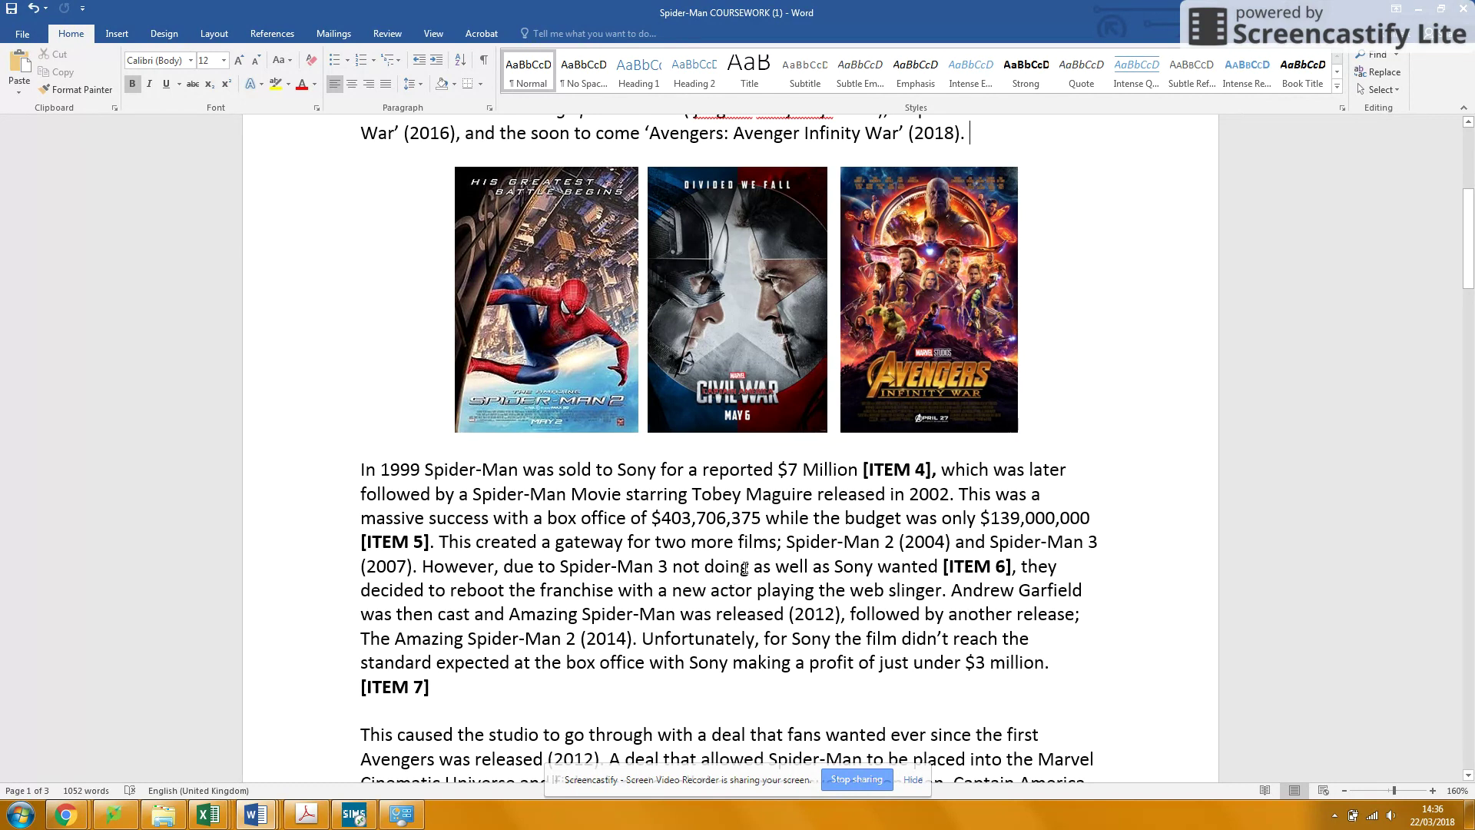
scroll(745, 567, down, 1)
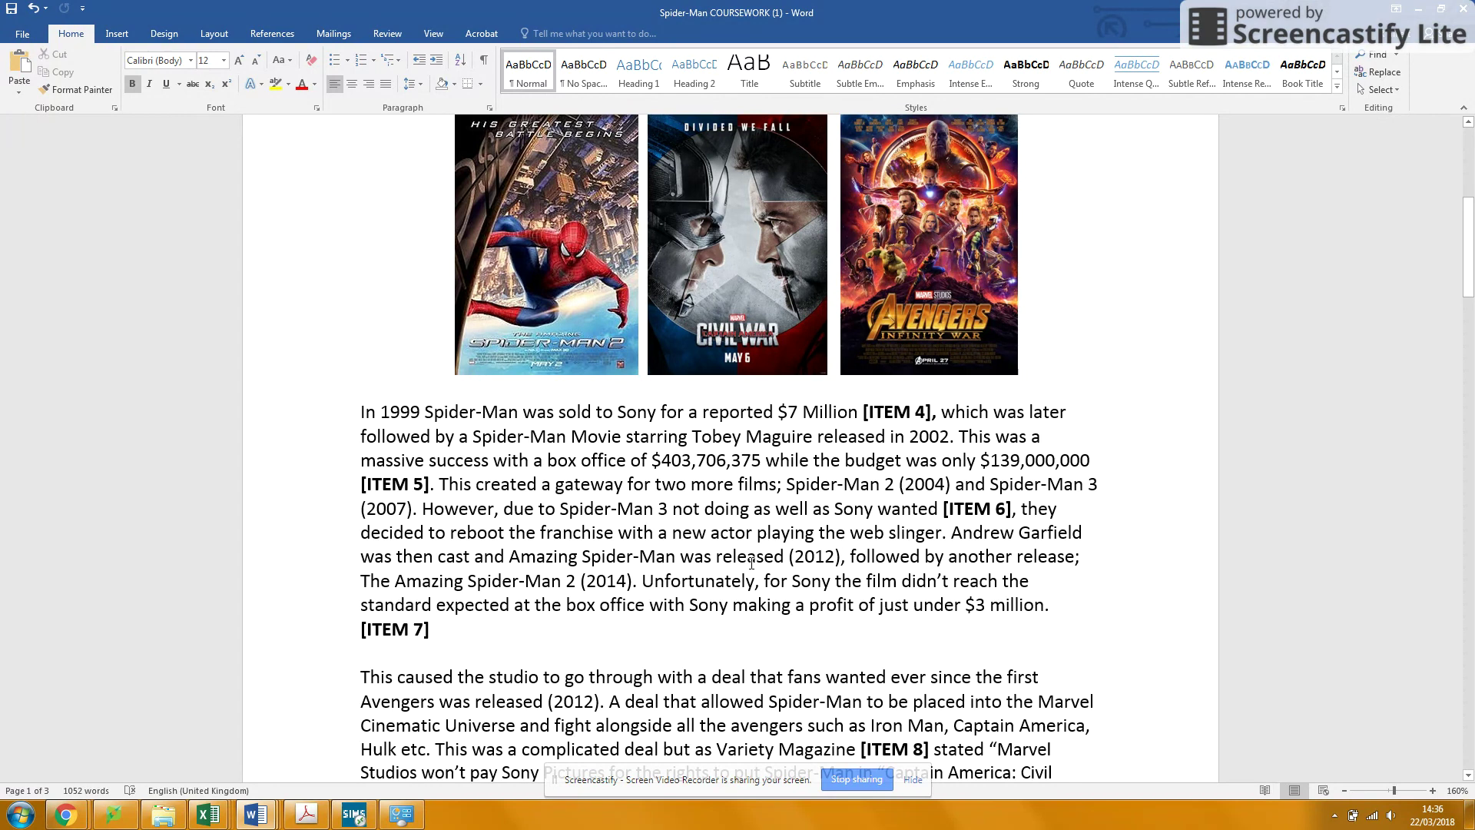
scroll(752, 562, down, 2)
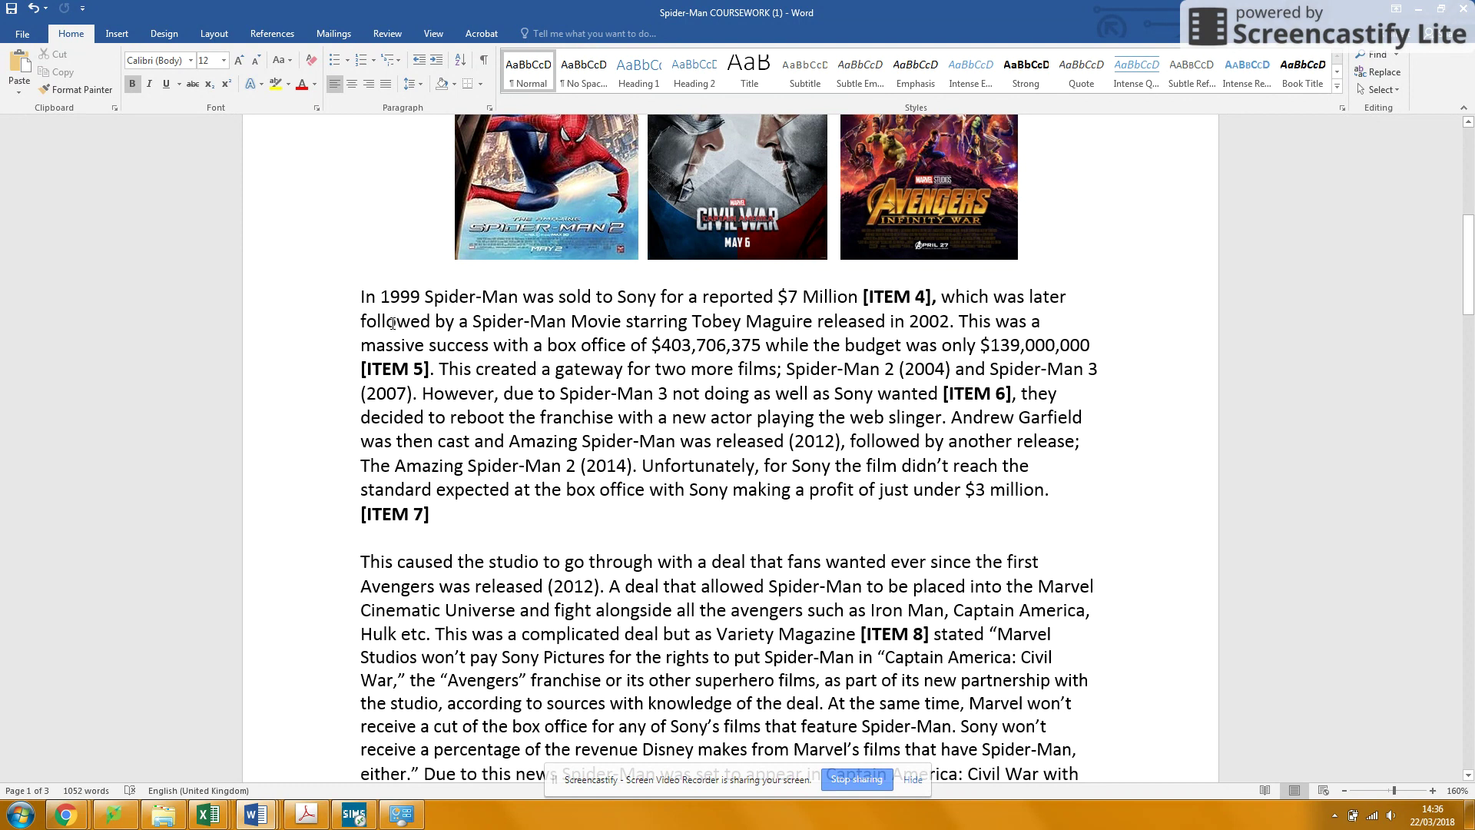
- Italicise the title 'Spider-Man 3' in the 1999 paragraph
drag(470, 319, 902, 441)
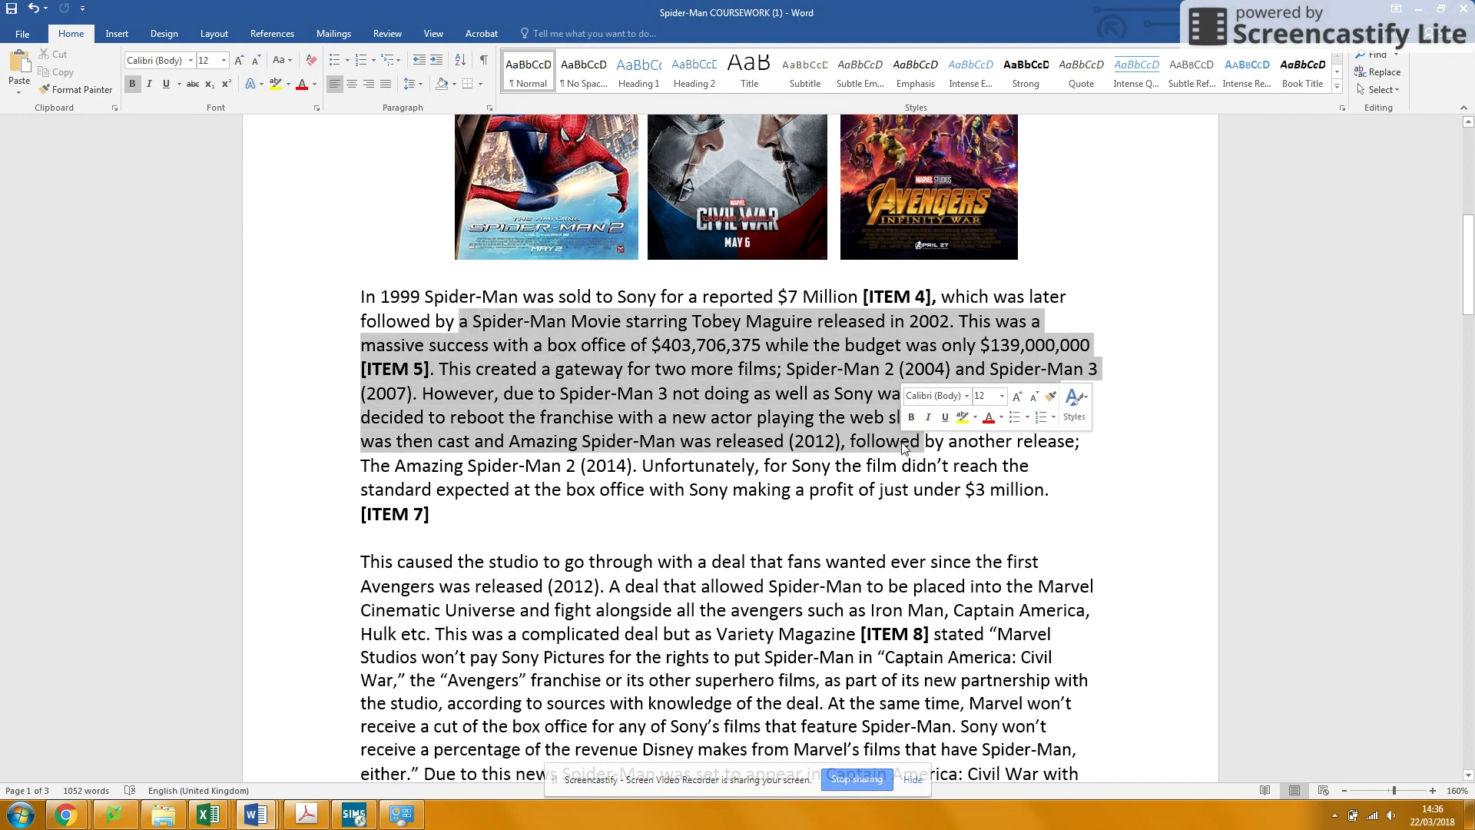
drag(567, 393, 667, 399)
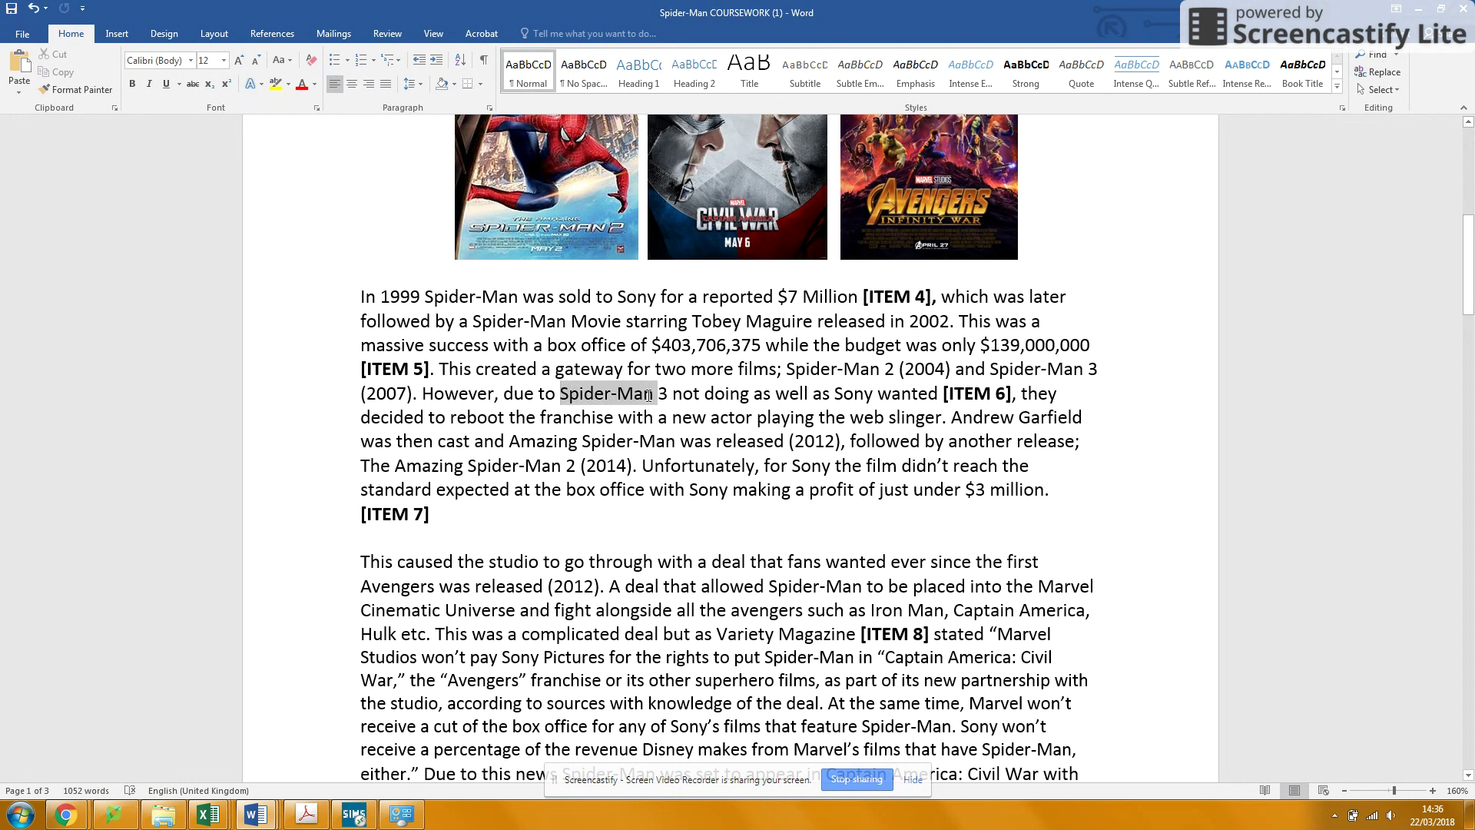
click(149, 83)
click(517, 419)
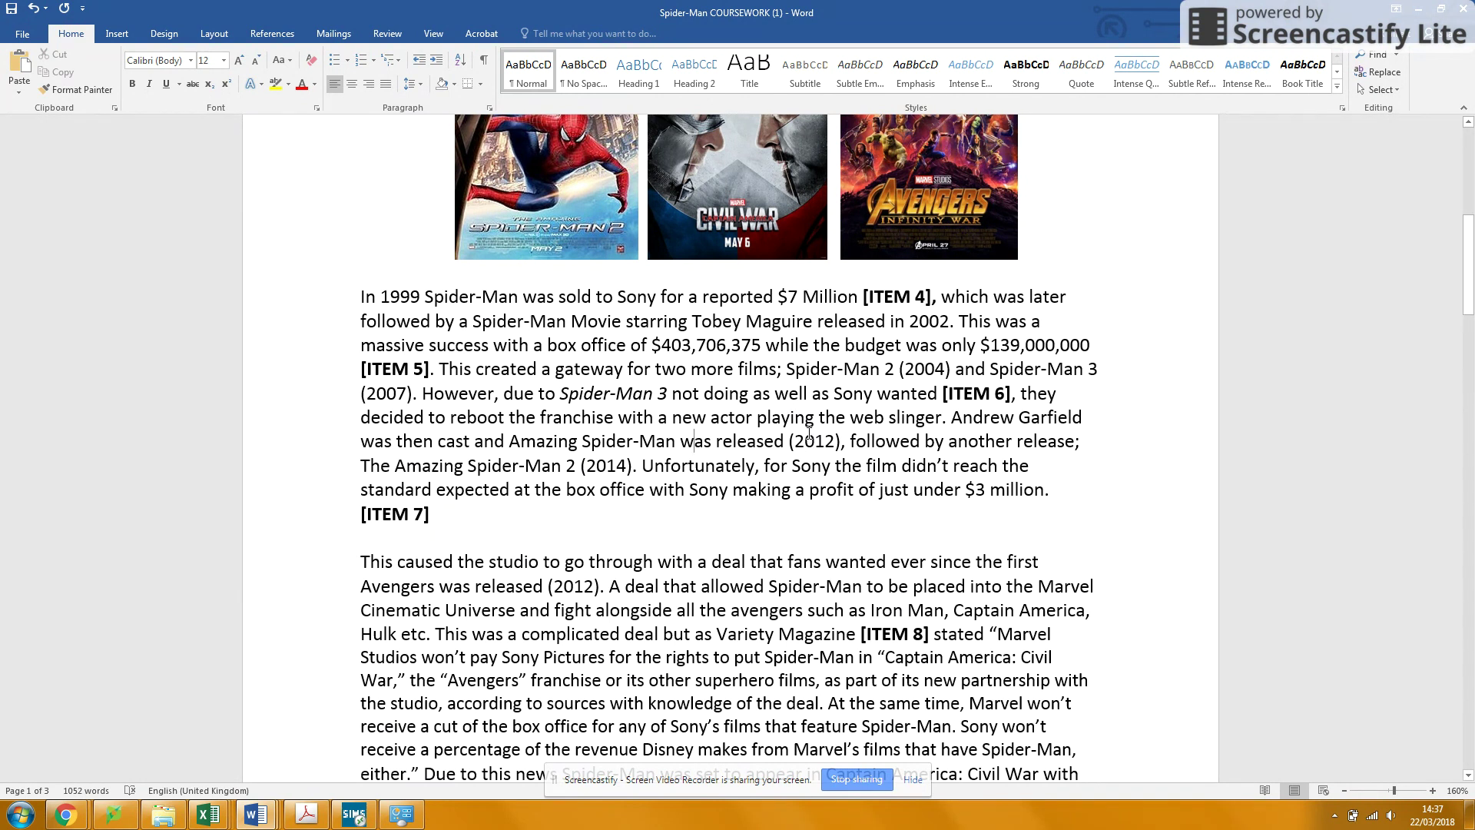
scroll(810, 433, down, 3)
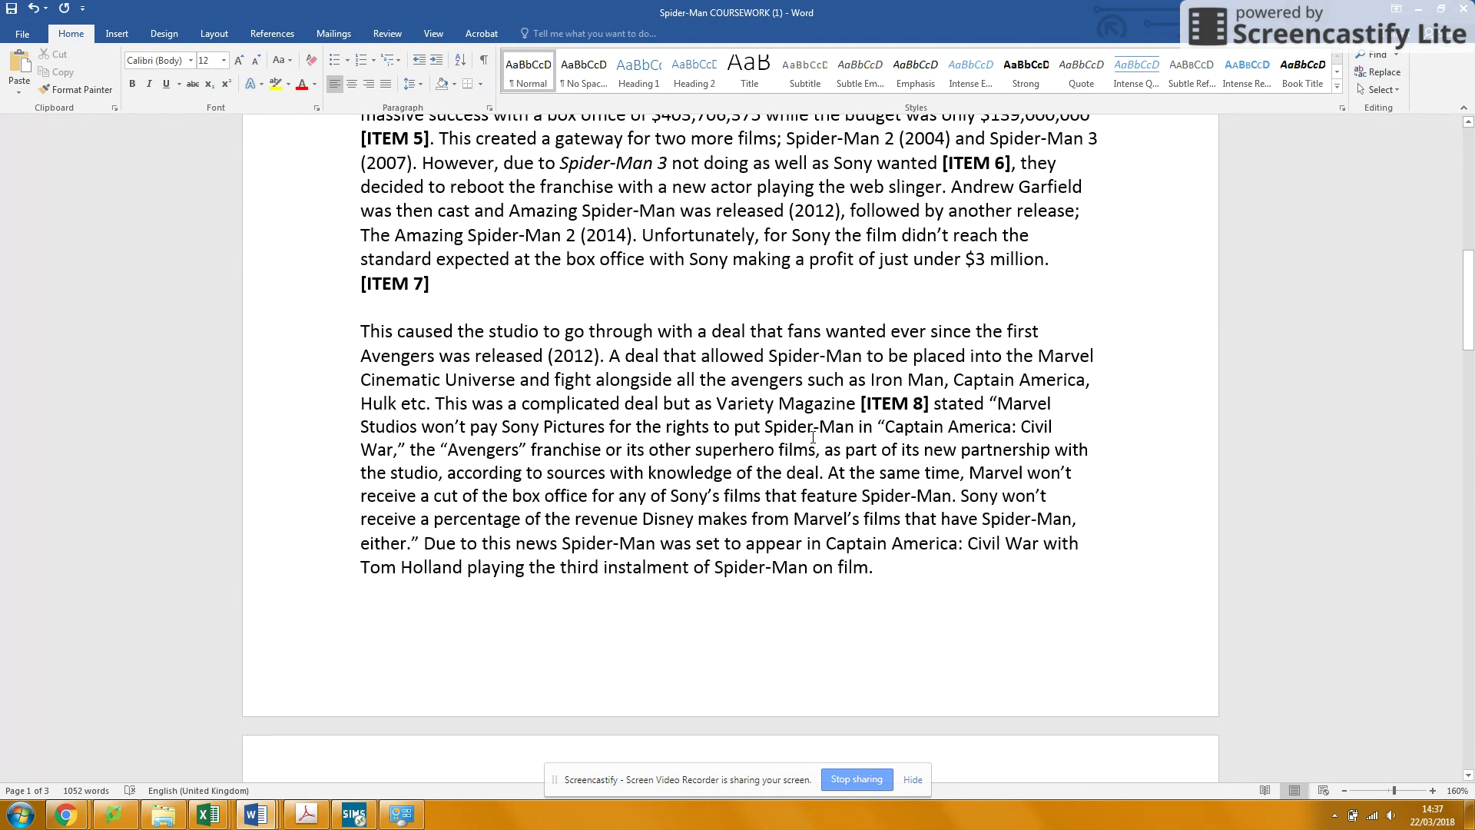
scroll(813, 436, down, 2)
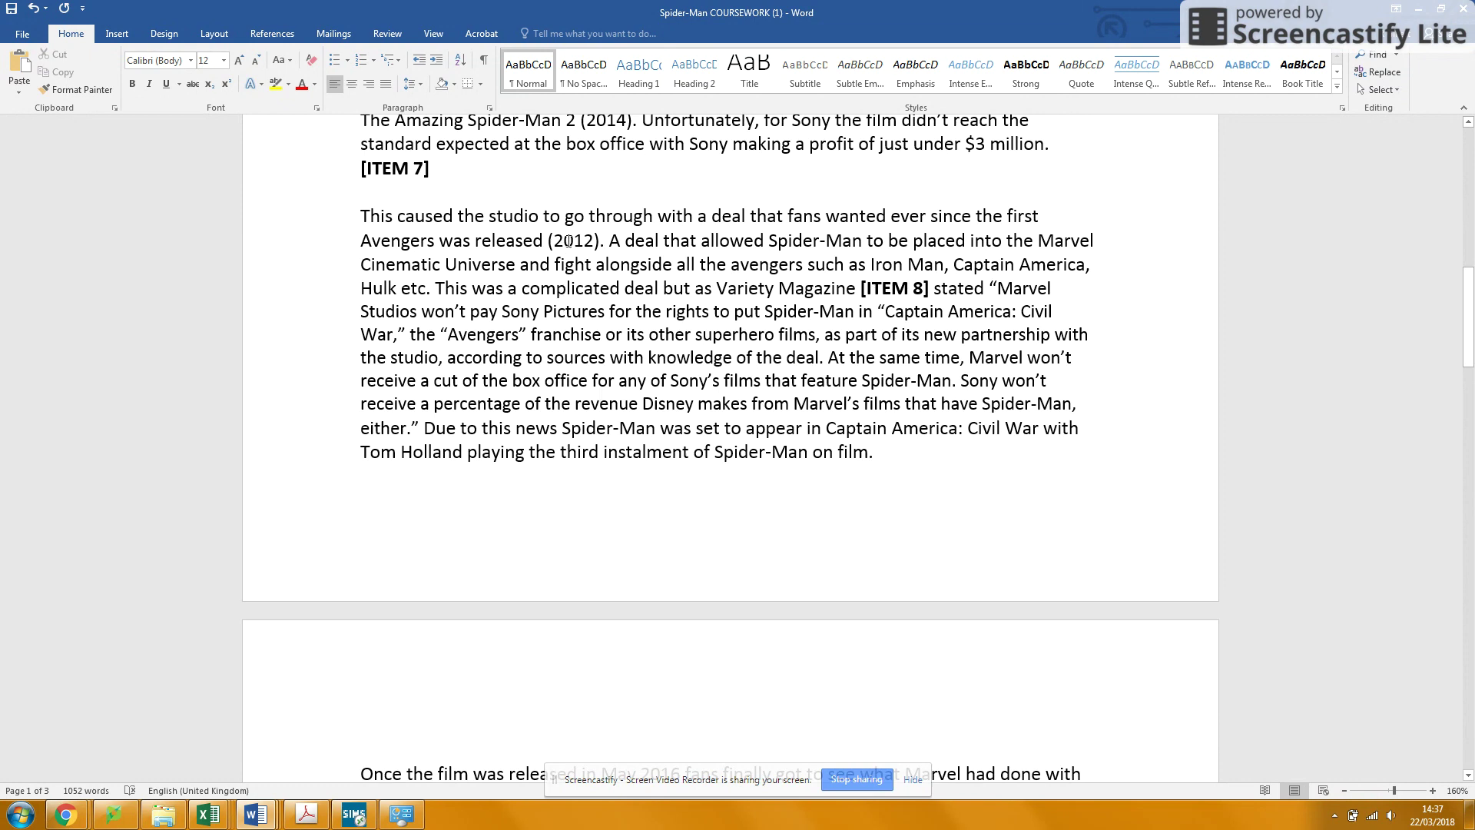
- Italicise 'Captain America: Civil War', removing the extra space before it and the stray quote after it
click(555, 264)
text(to)
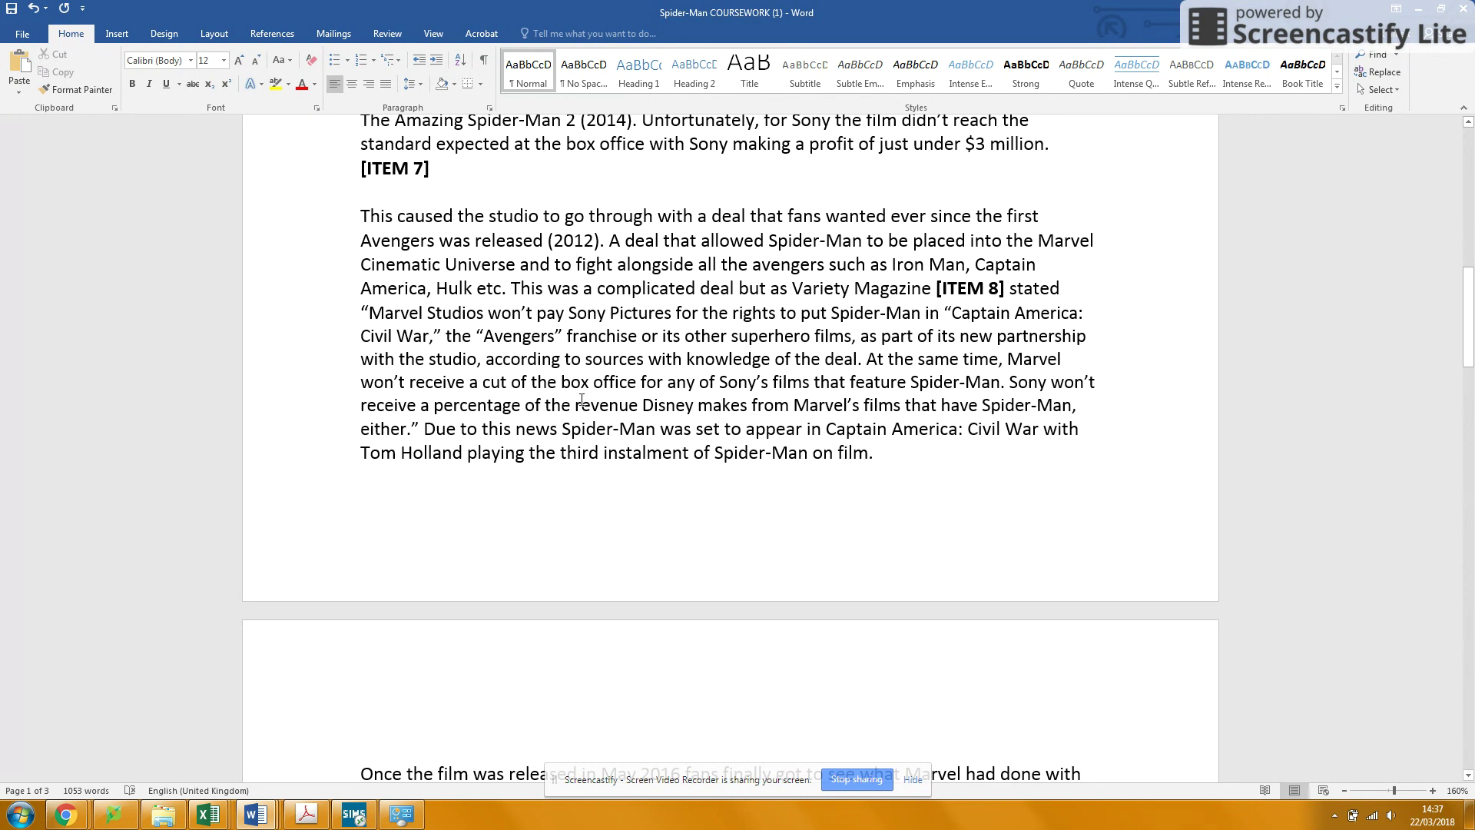
click(948, 306)
key(BackSpace)
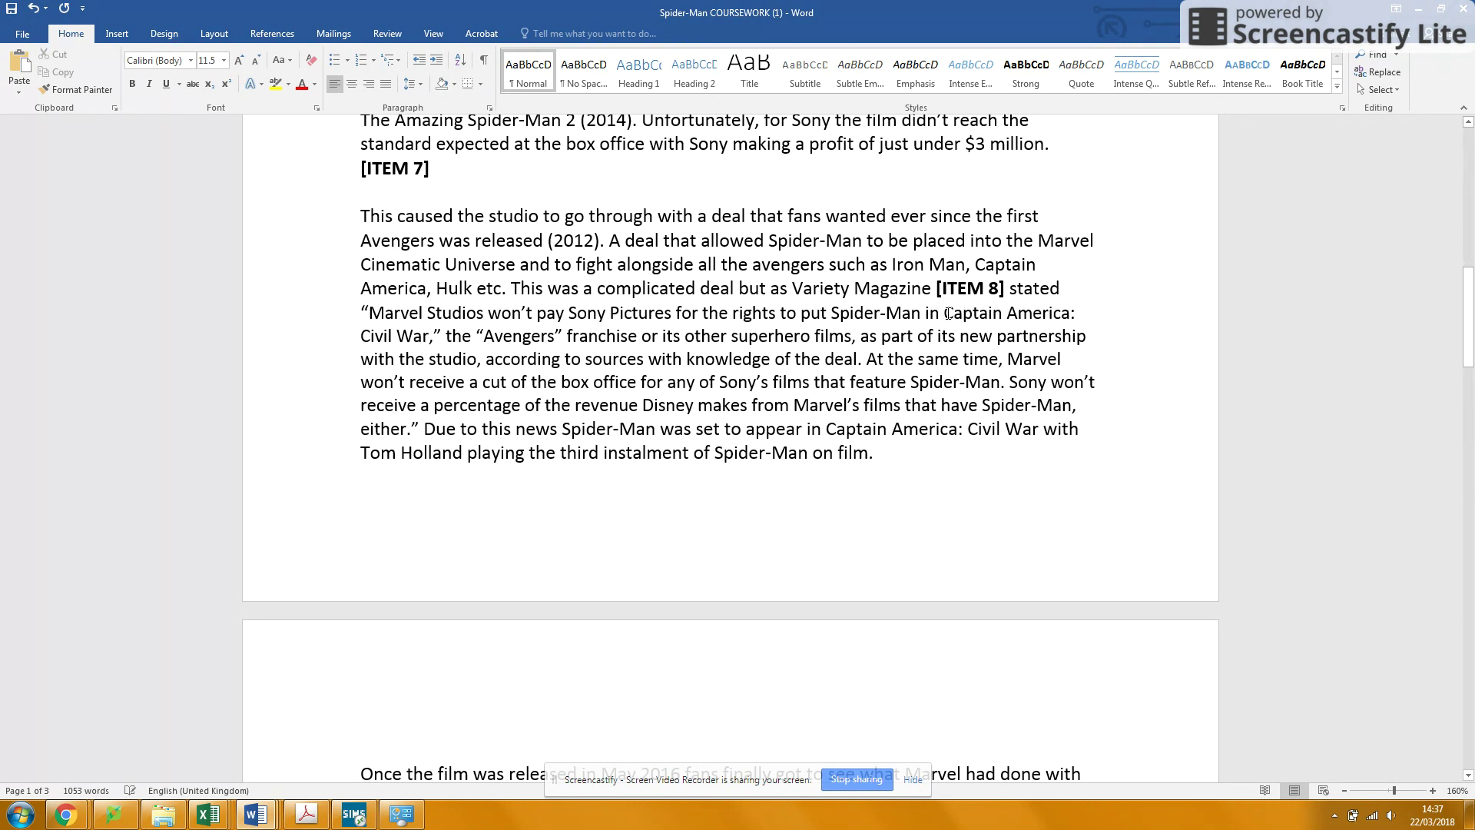
drag(945, 312, 427, 337)
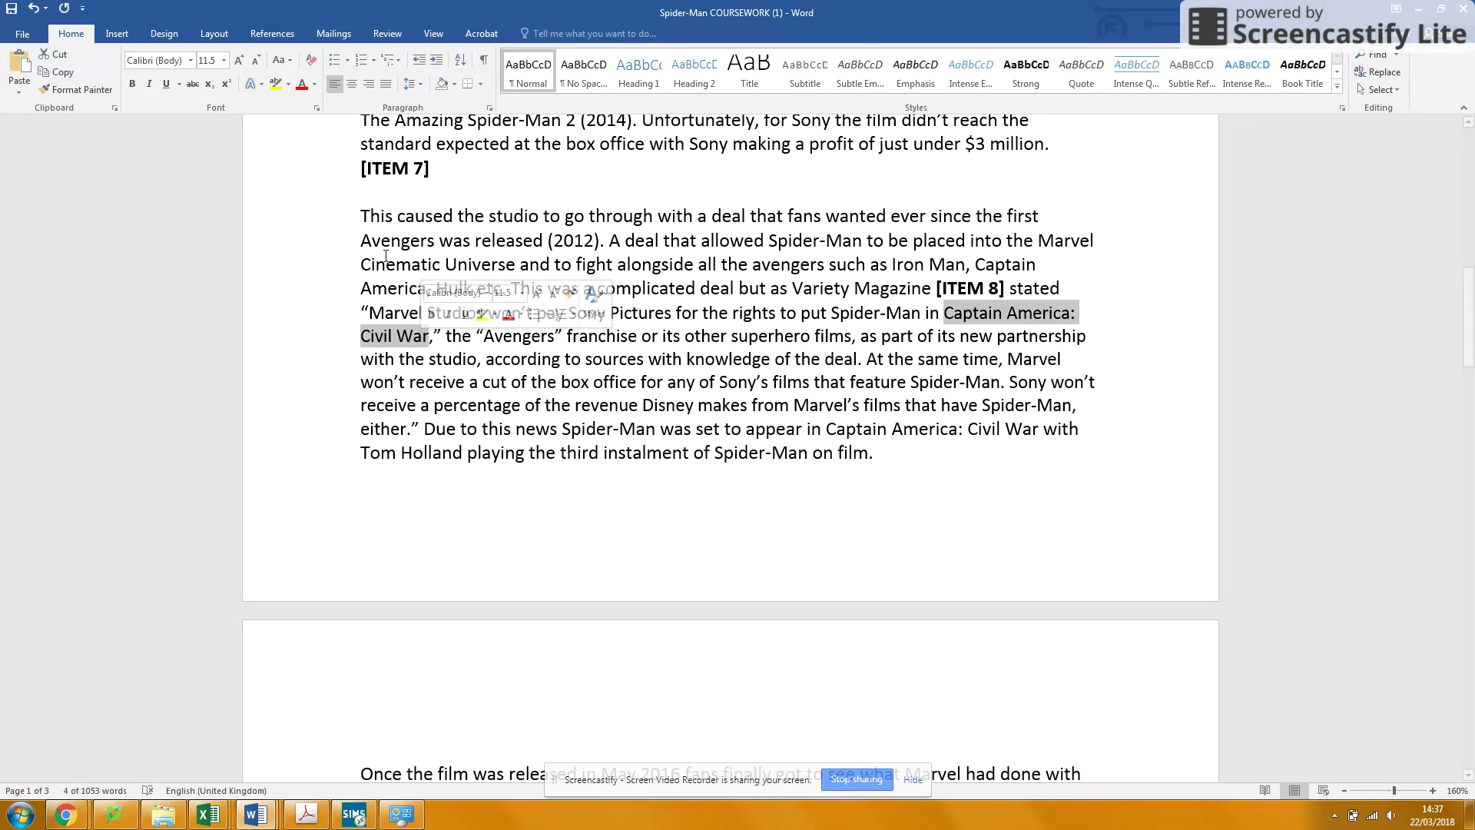
click(149, 85)
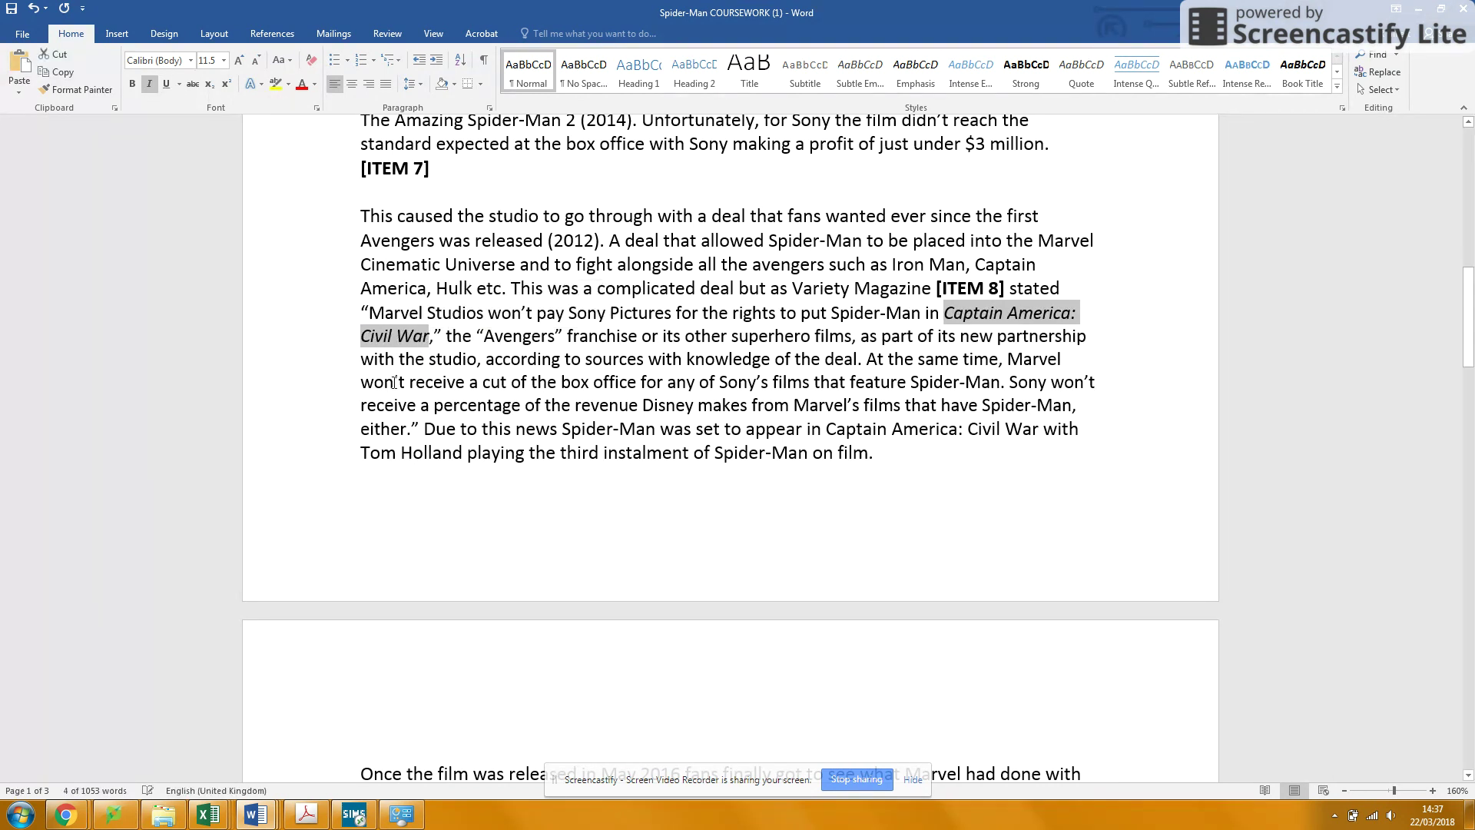
click(441, 336)
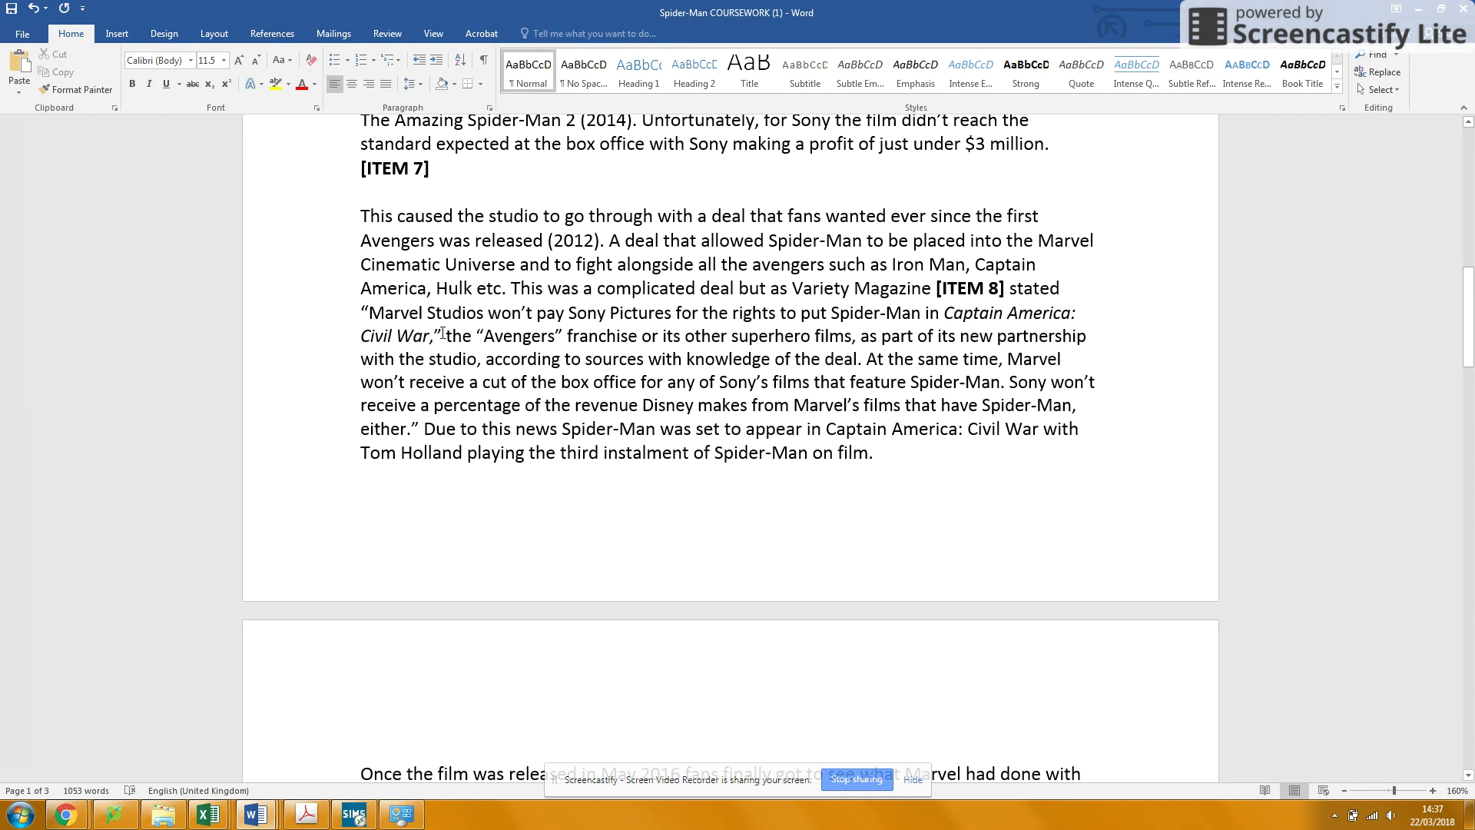
key(BackSpace)
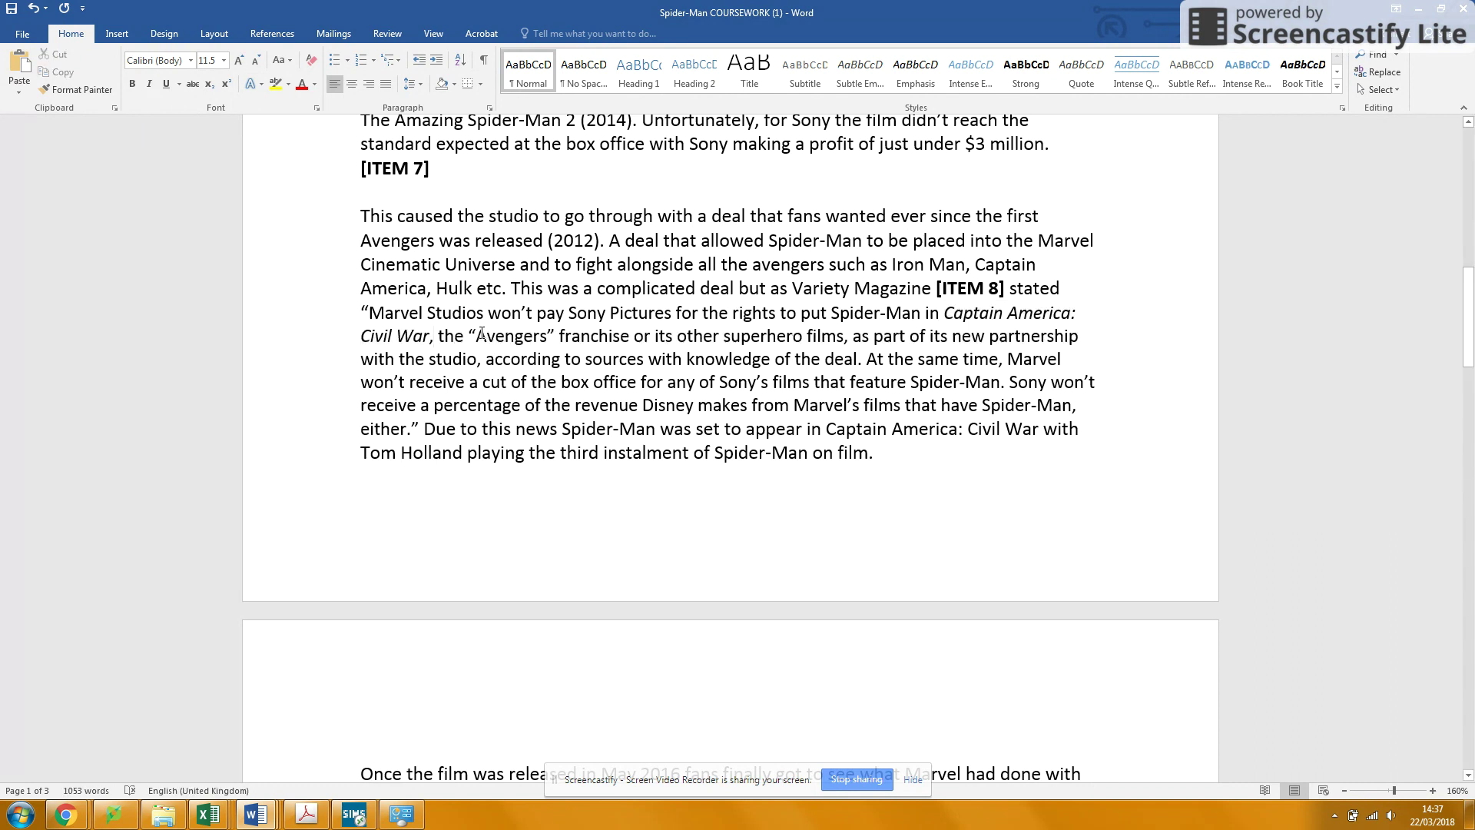
- Remove both quote marks around 'Avengers'
click(479, 336)
key(BackSpace)
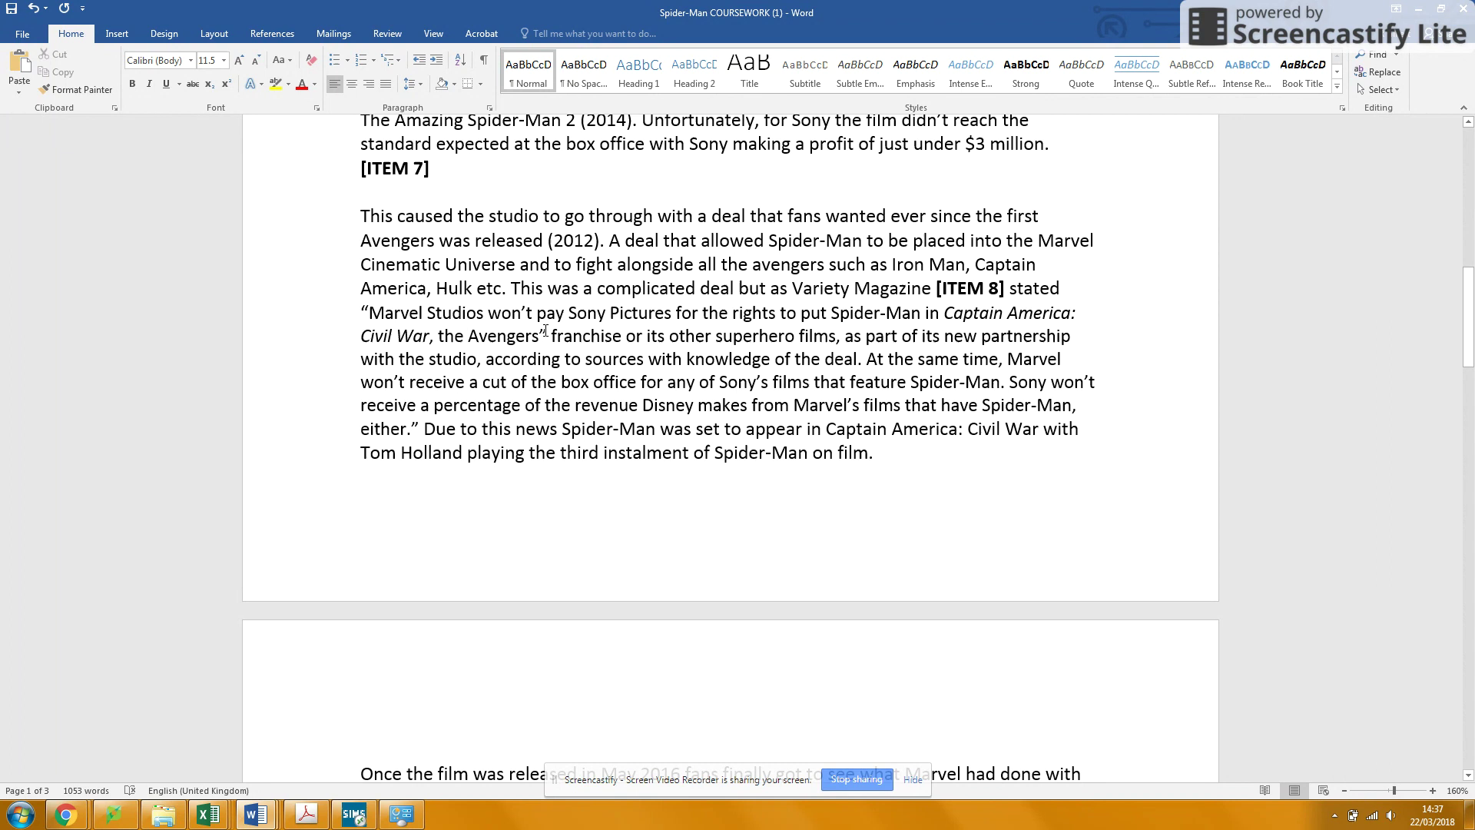
click(545, 336)
key(BackSpace)
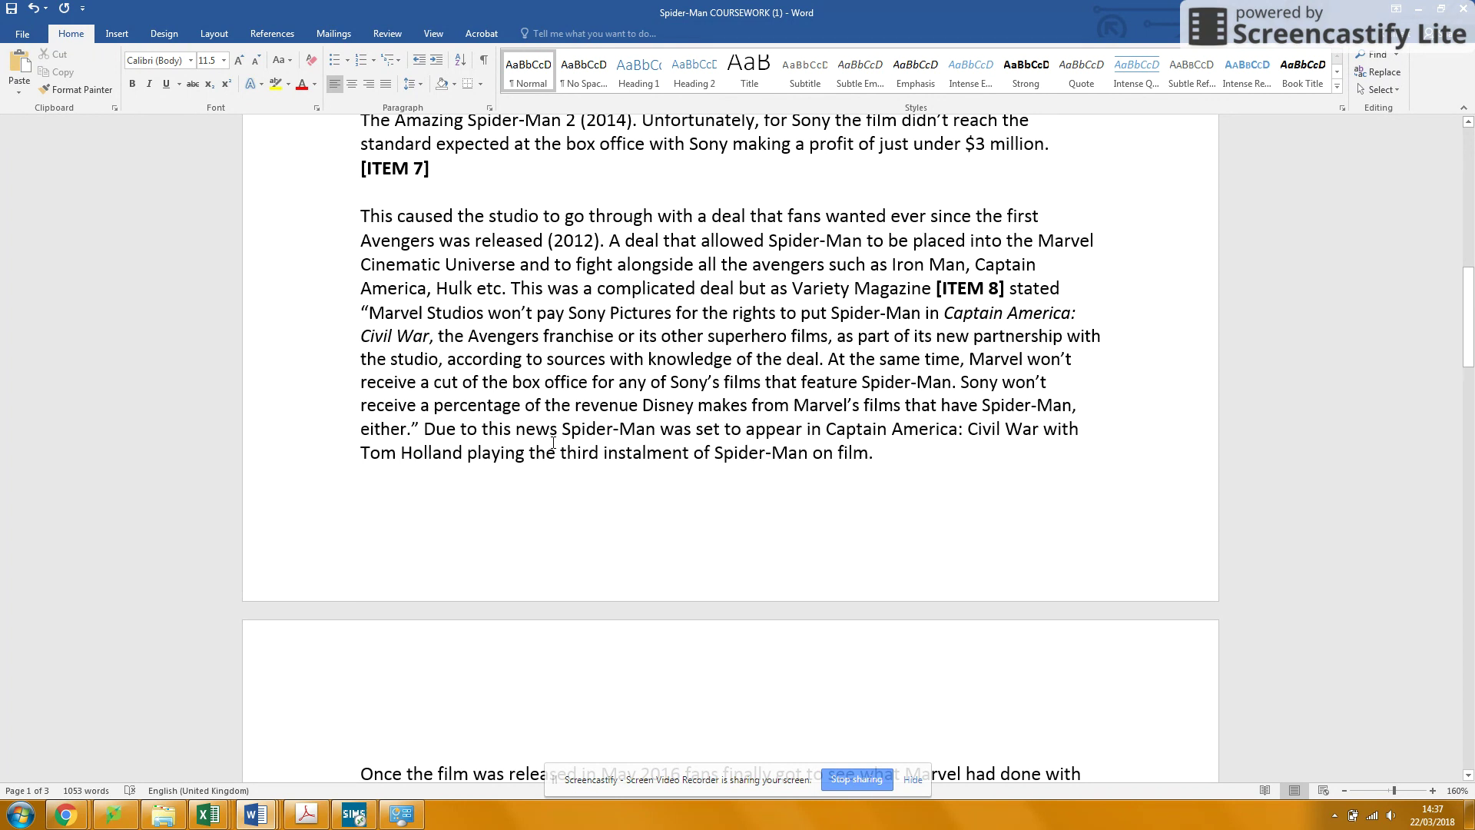
drag(468, 335, 543, 338)
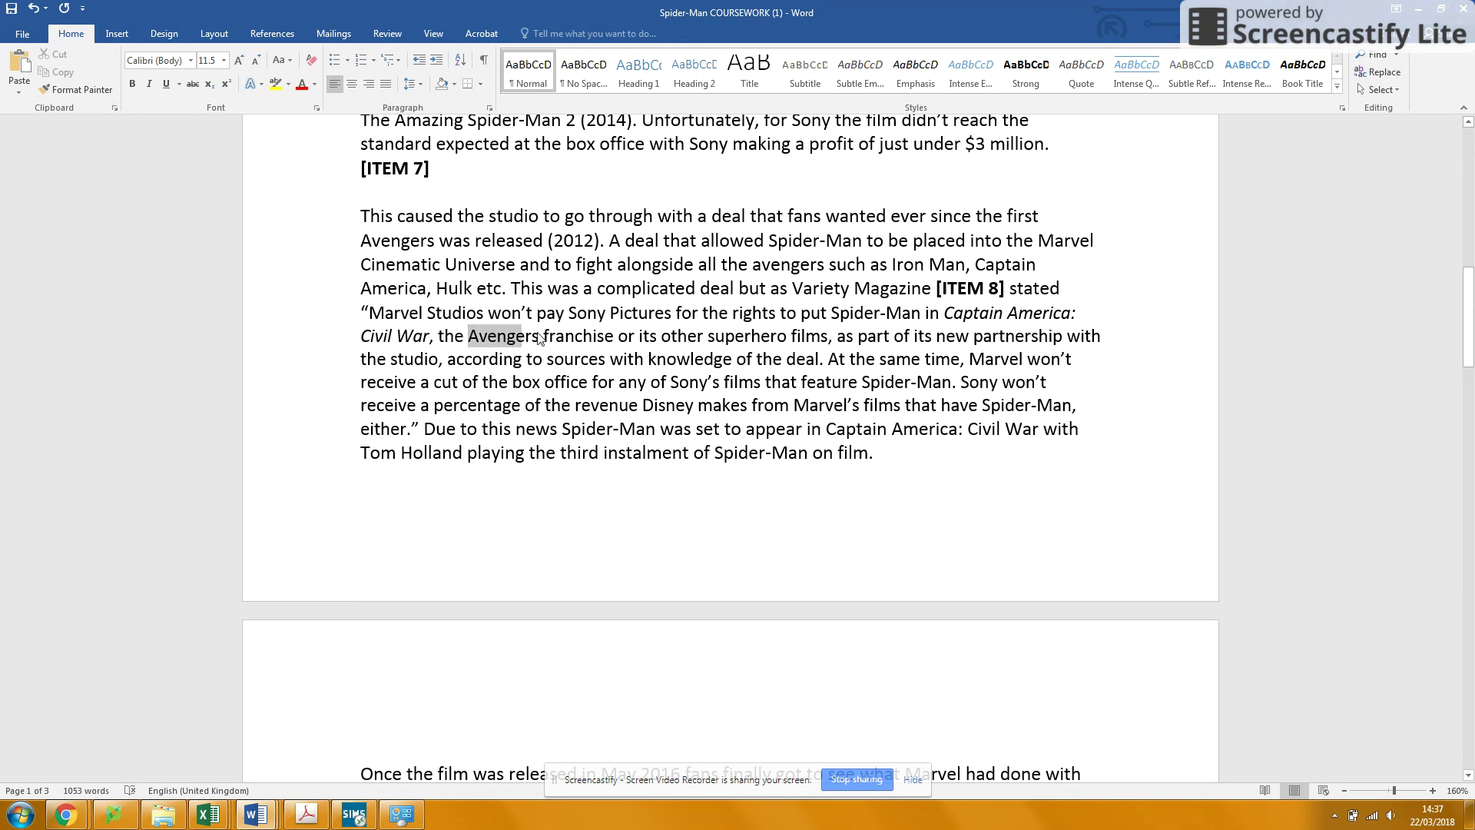
click(145, 84)
click(722, 399)
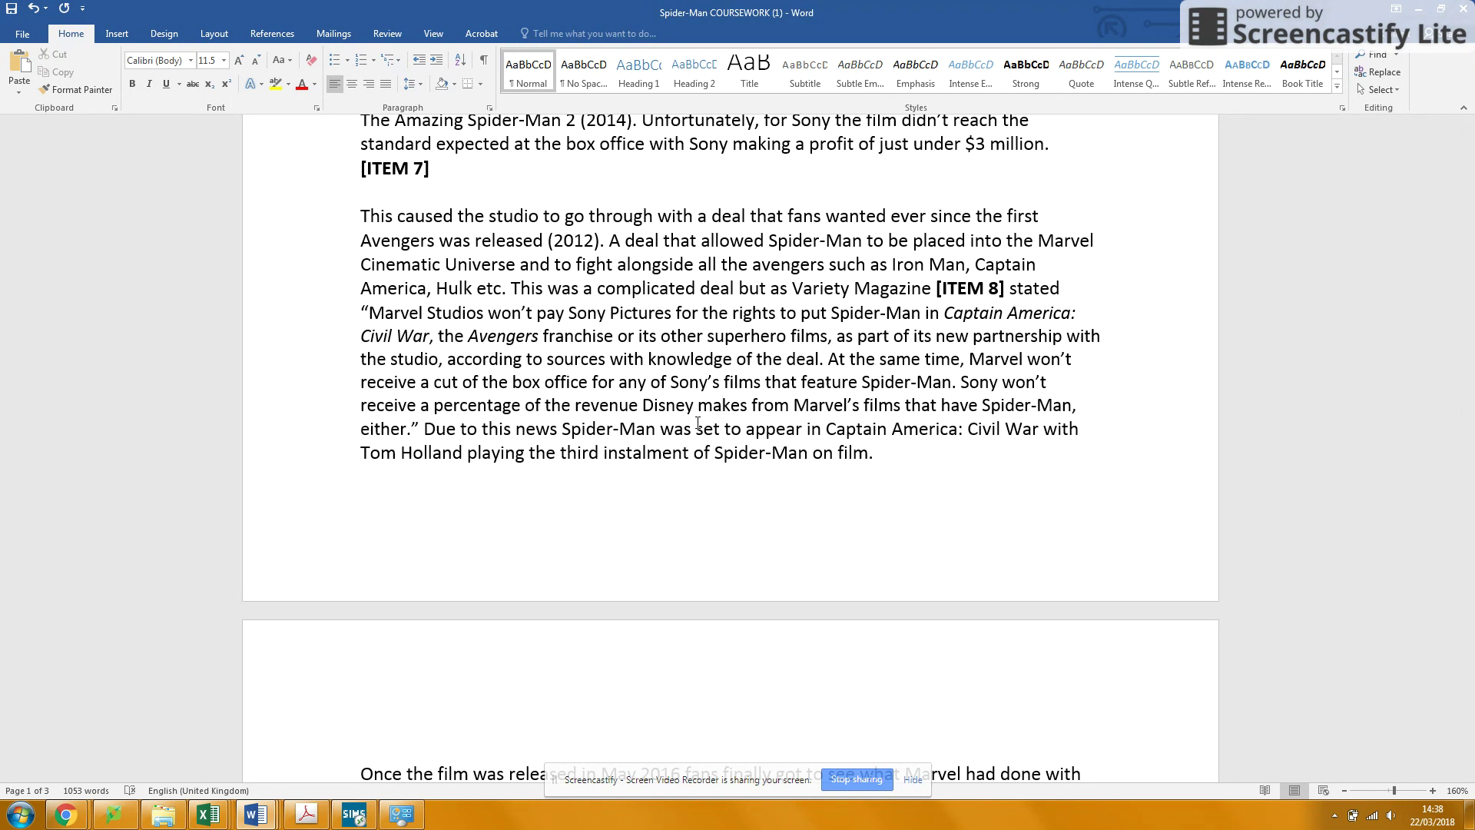
scroll(697, 424, down, 1)
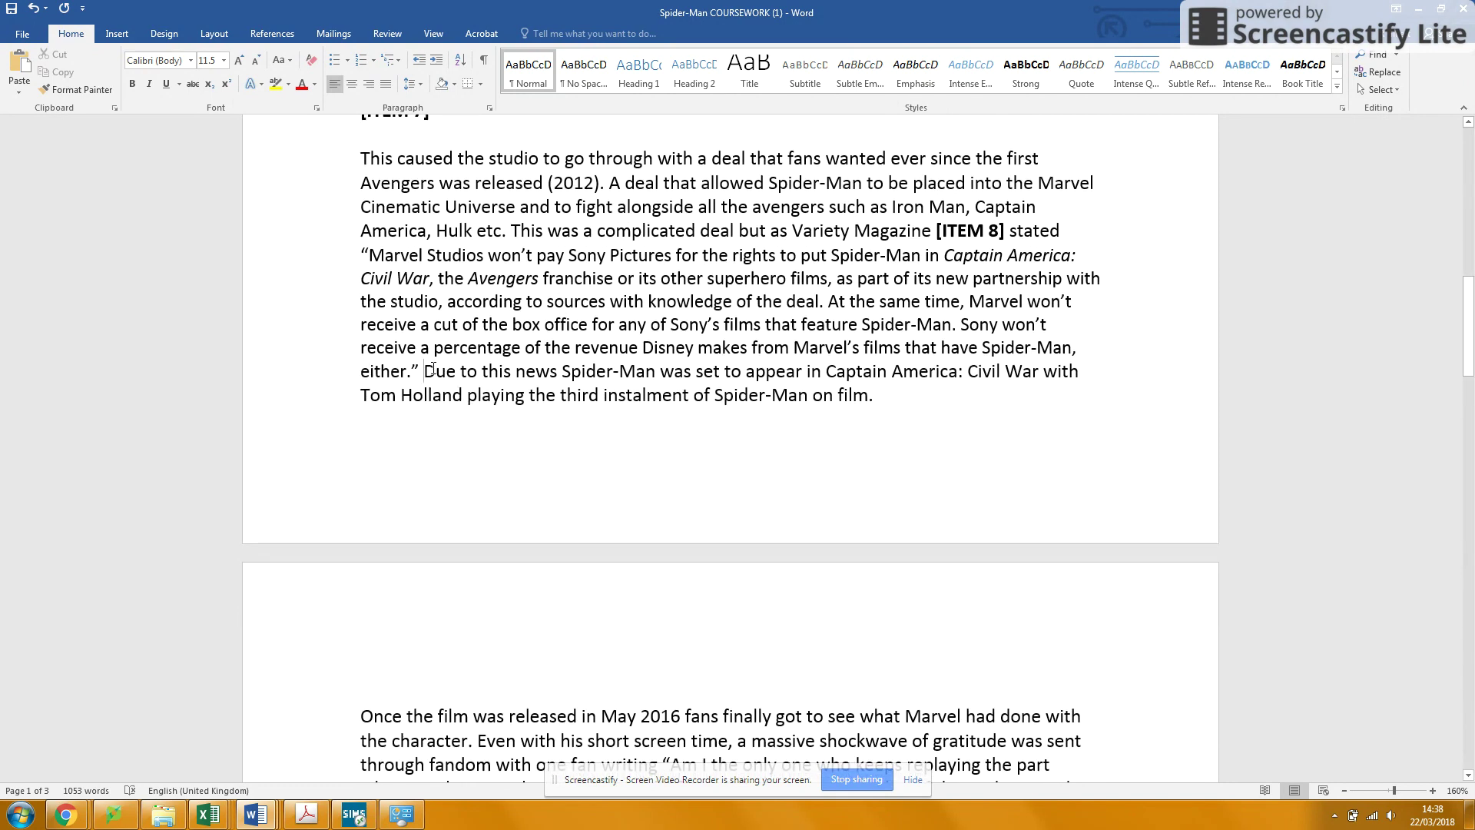
- Replace "Due to this news" with "This meant that" in the Civil War sentence
drag(425, 371, 541, 372)
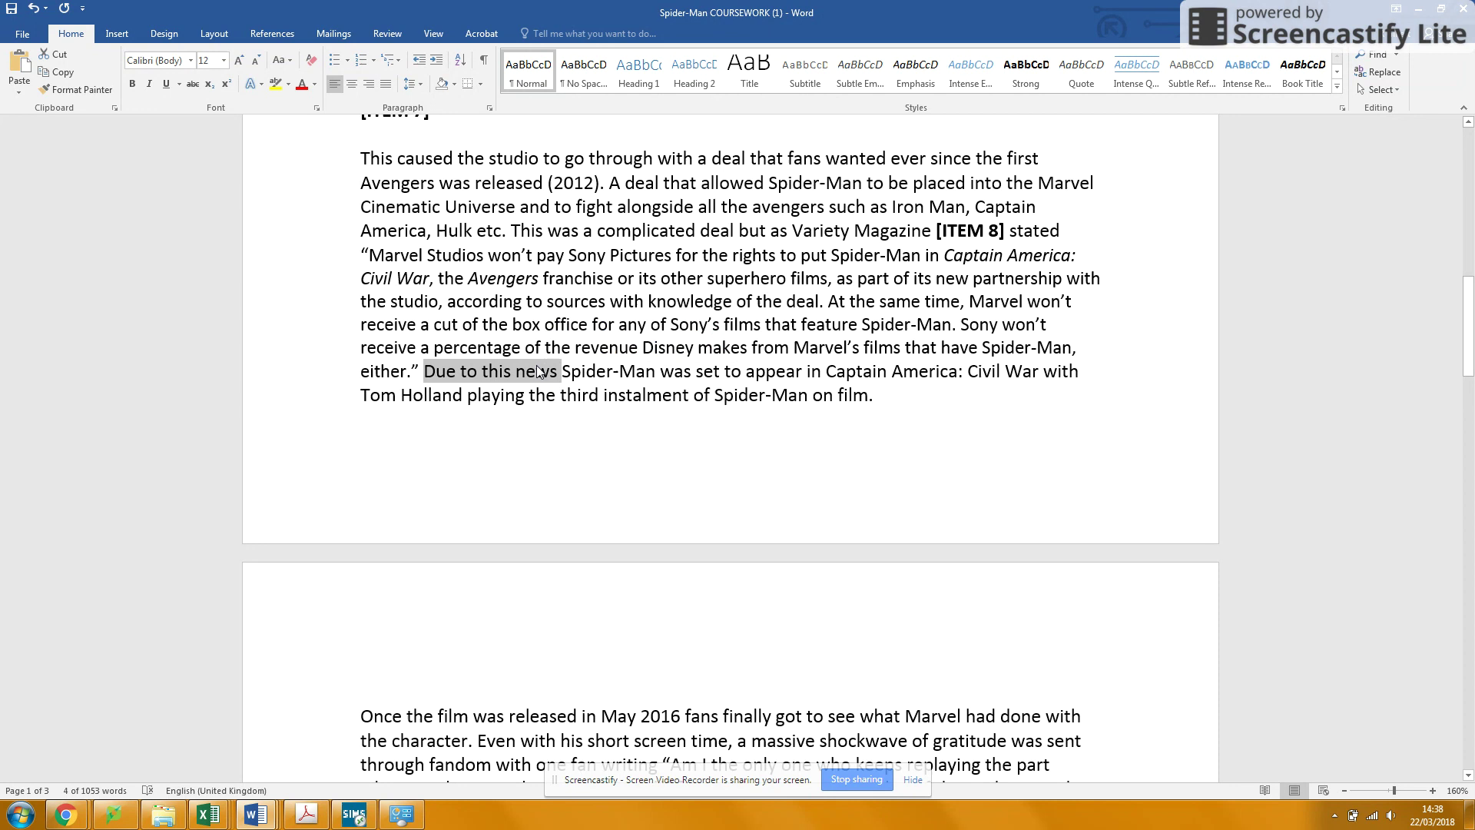
text(This me)
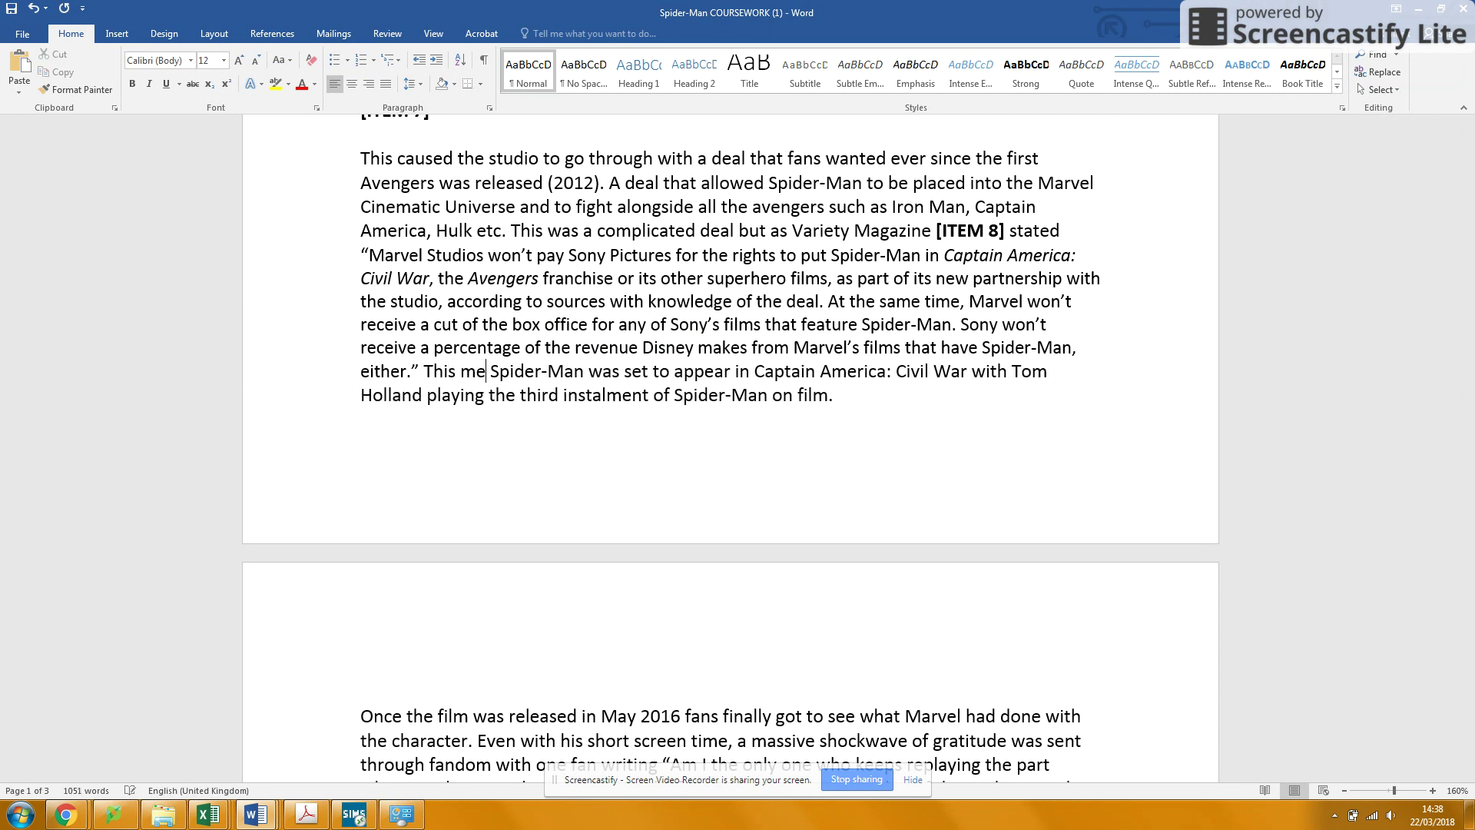
text(ant that)
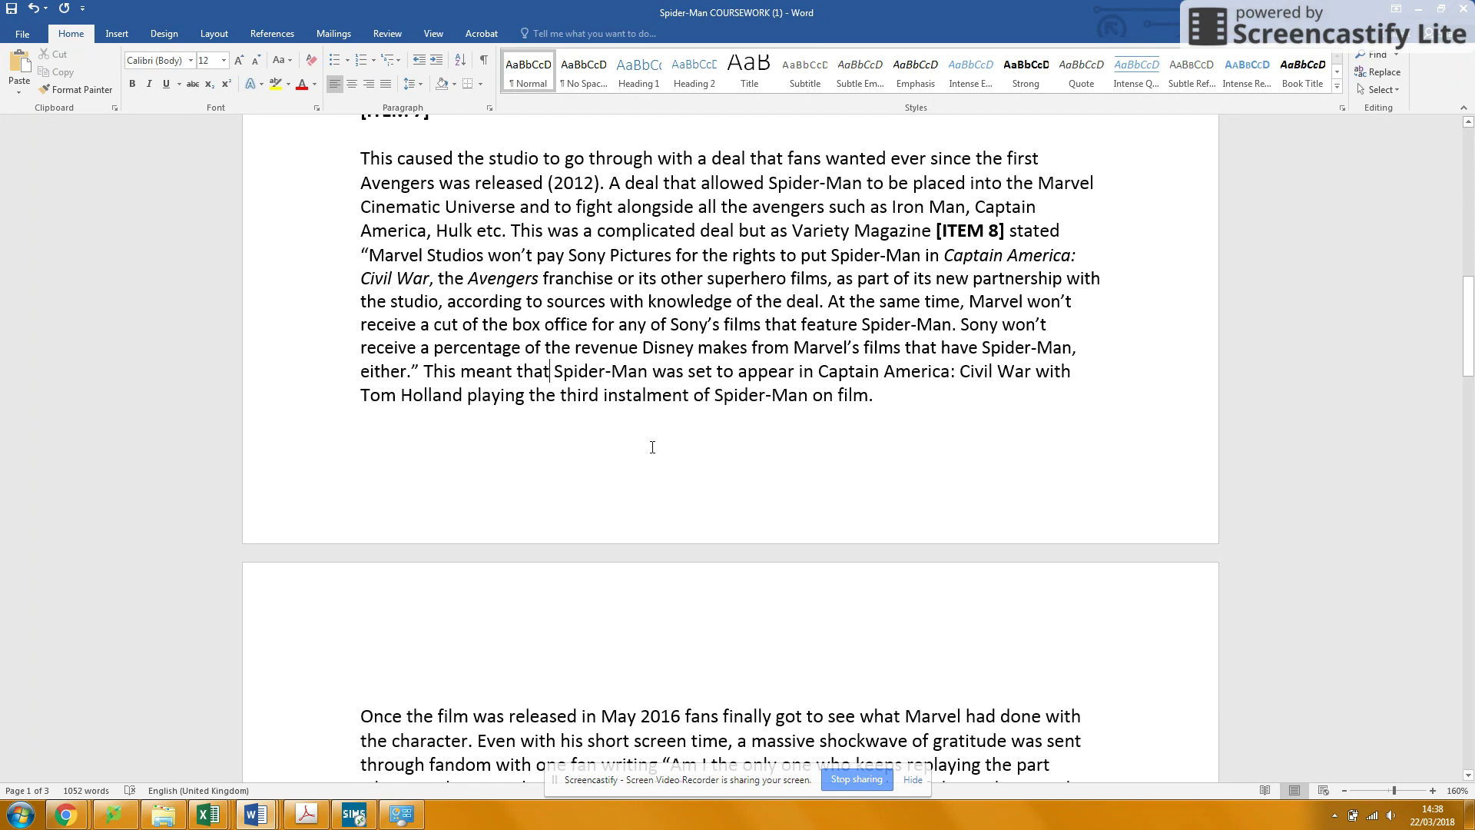
scroll(651, 447, down, 4)
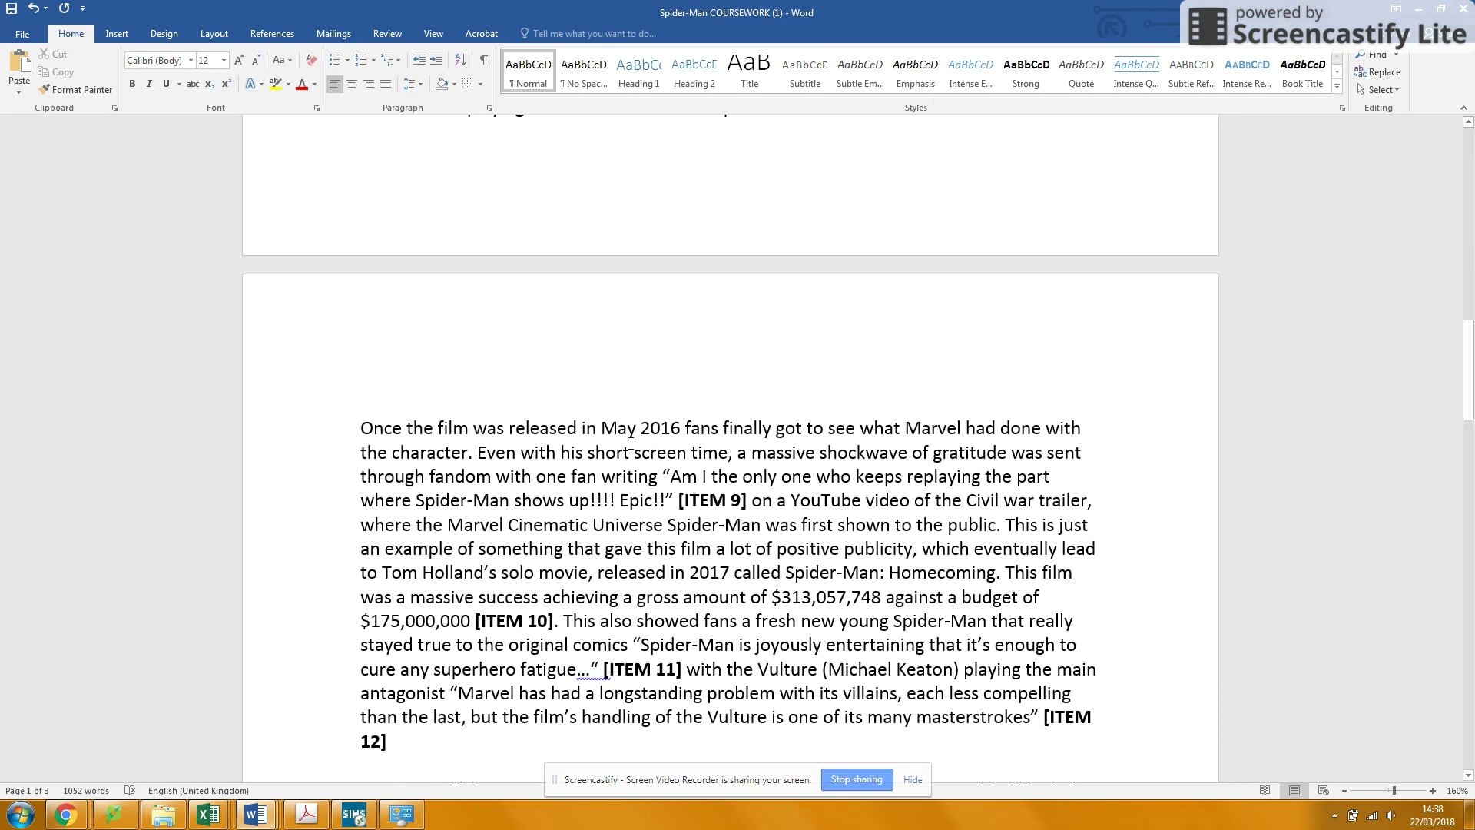
- Change "Once the film" to "Once this film" on page 2
click(435, 428)
key(BackSpace)
text(is)
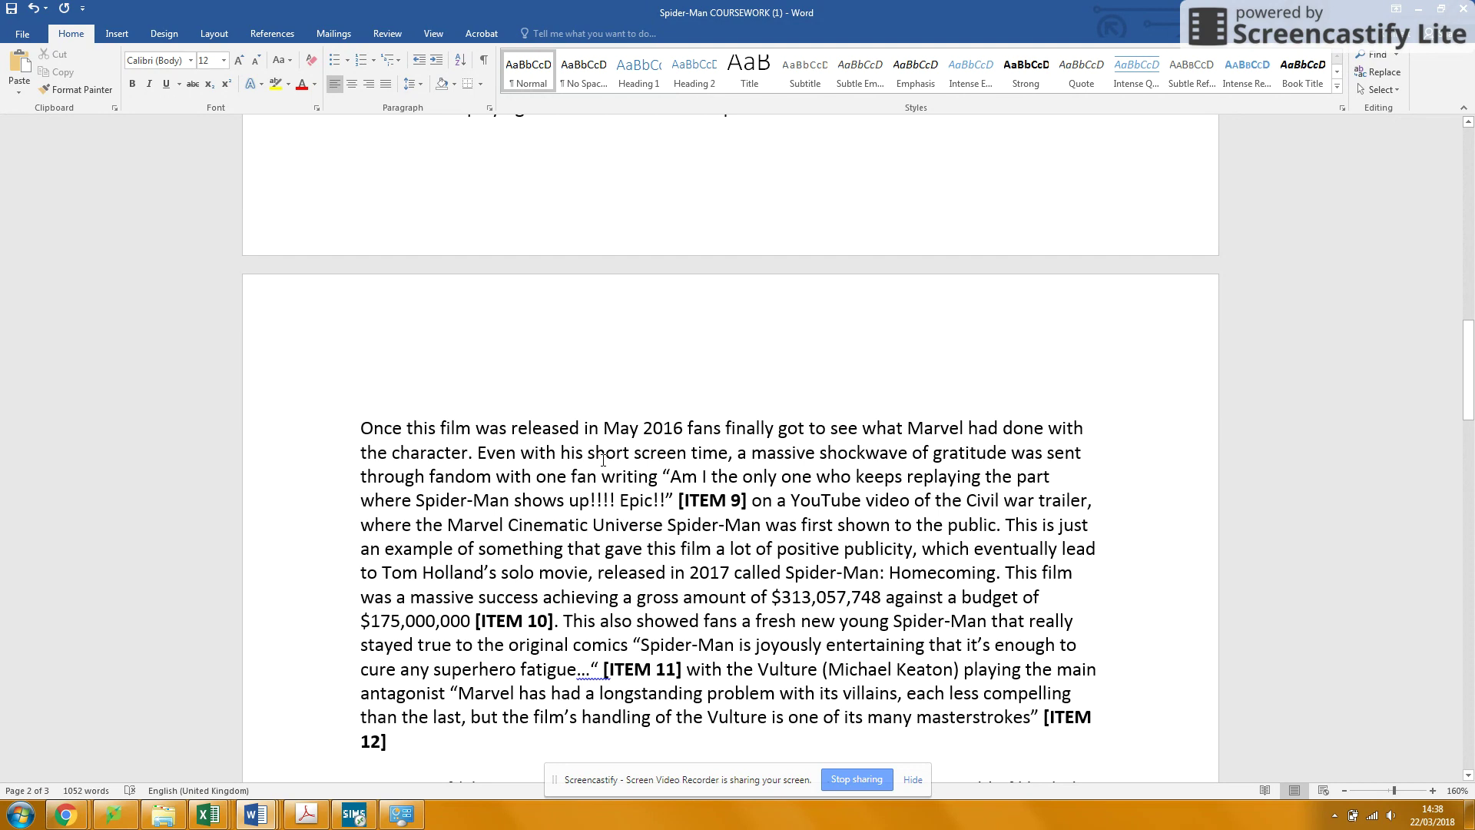
scroll(603, 460, up, 3)
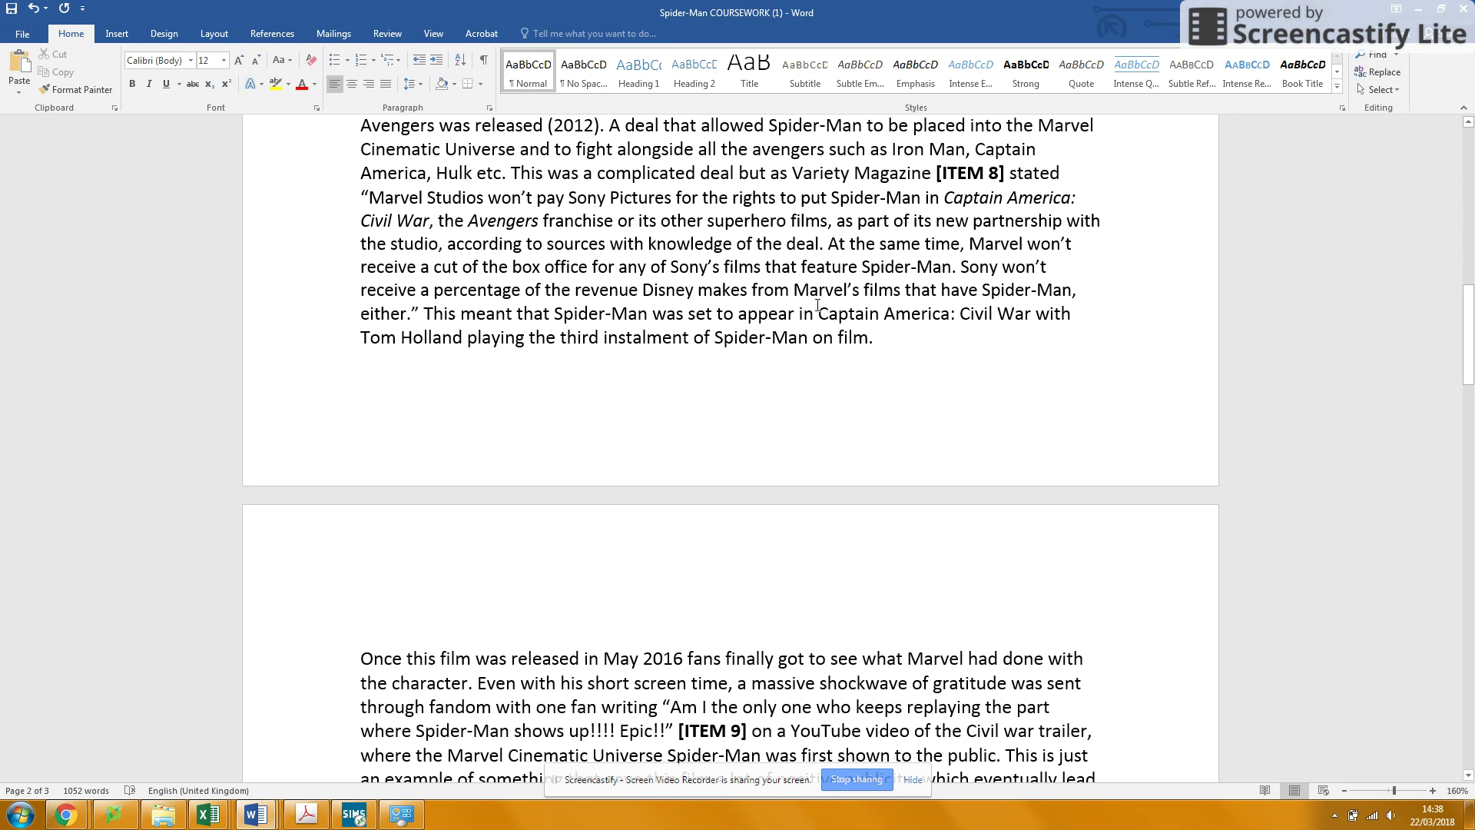
drag(819, 313, 1035, 313)
scroll(888, 377, down, 3)
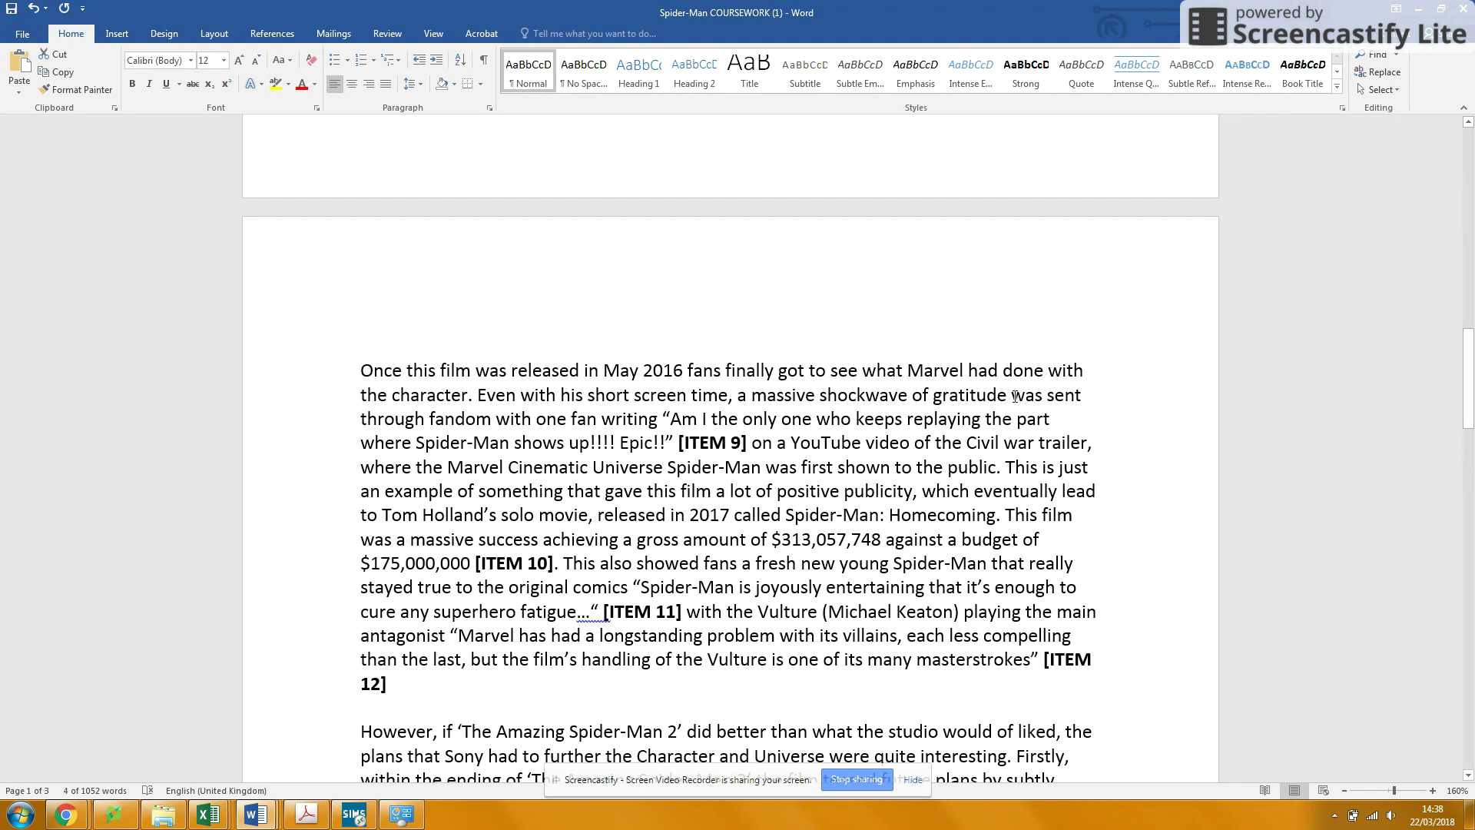
- Replace "was sent" with "rippled" and insert "superhero" before "fandom"
drag(1013, 394, 1088, 387)
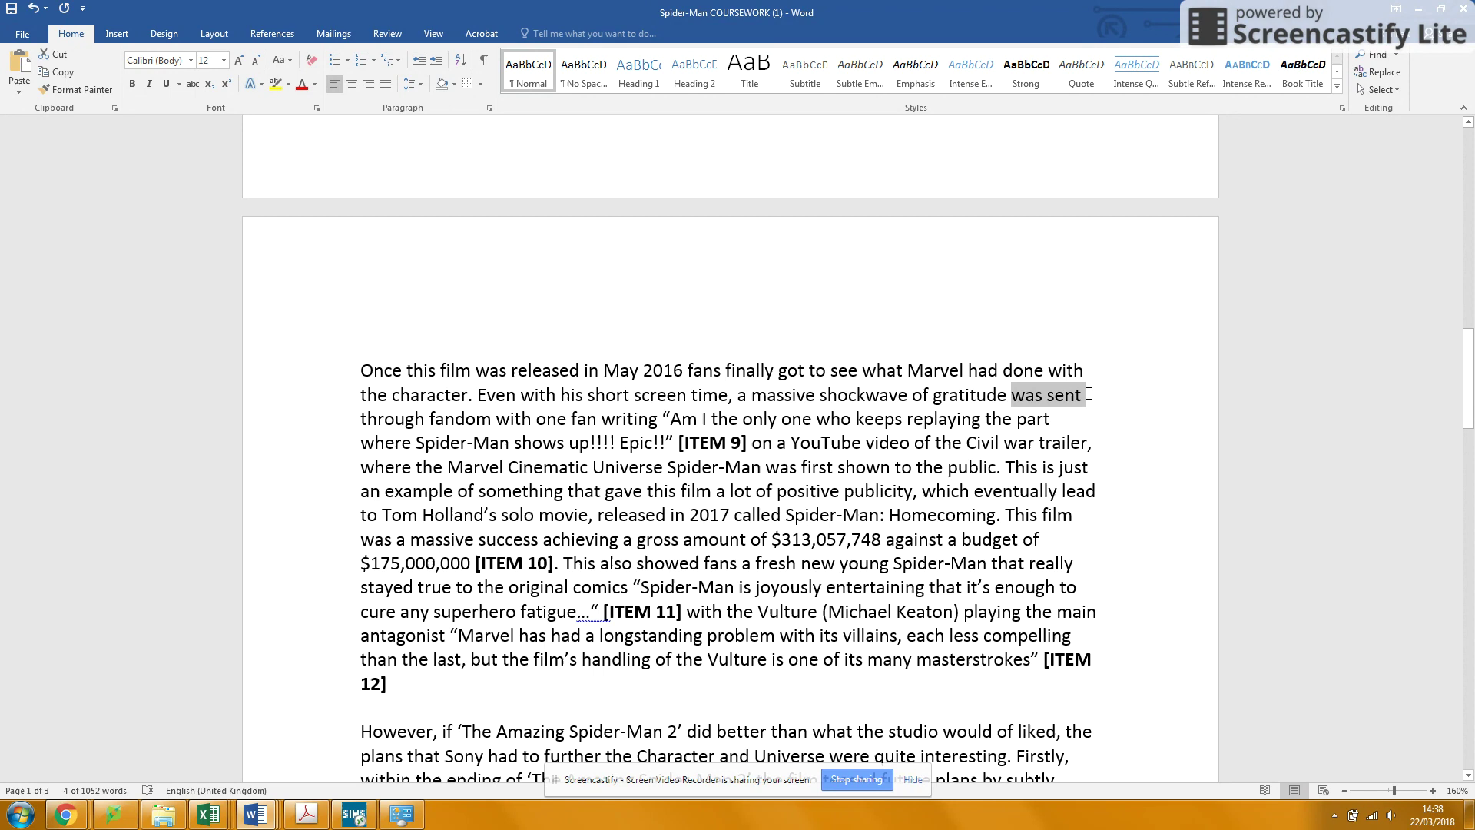
key(BackSpace)
text(rithrough)
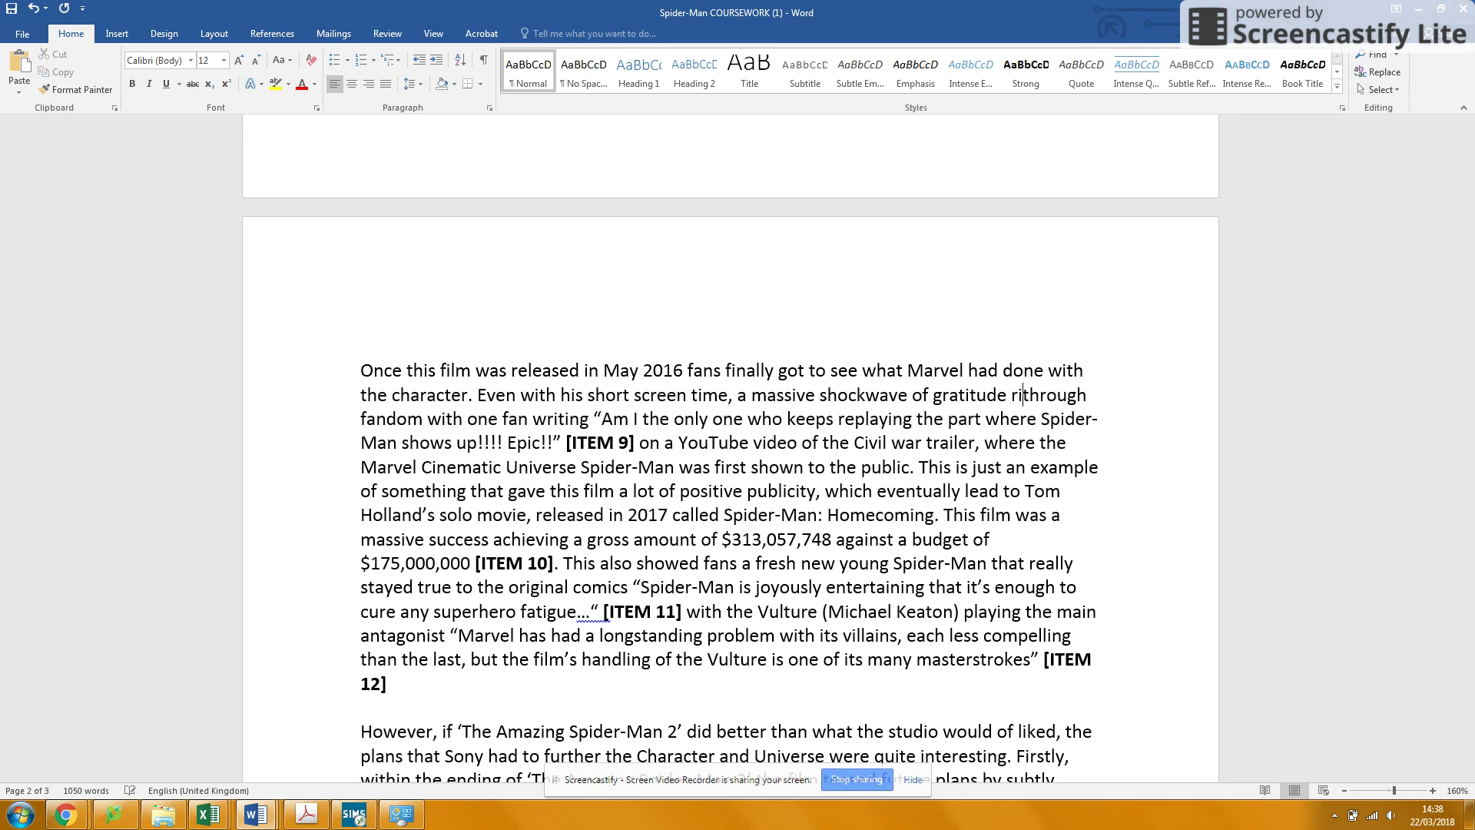
text(rippled)
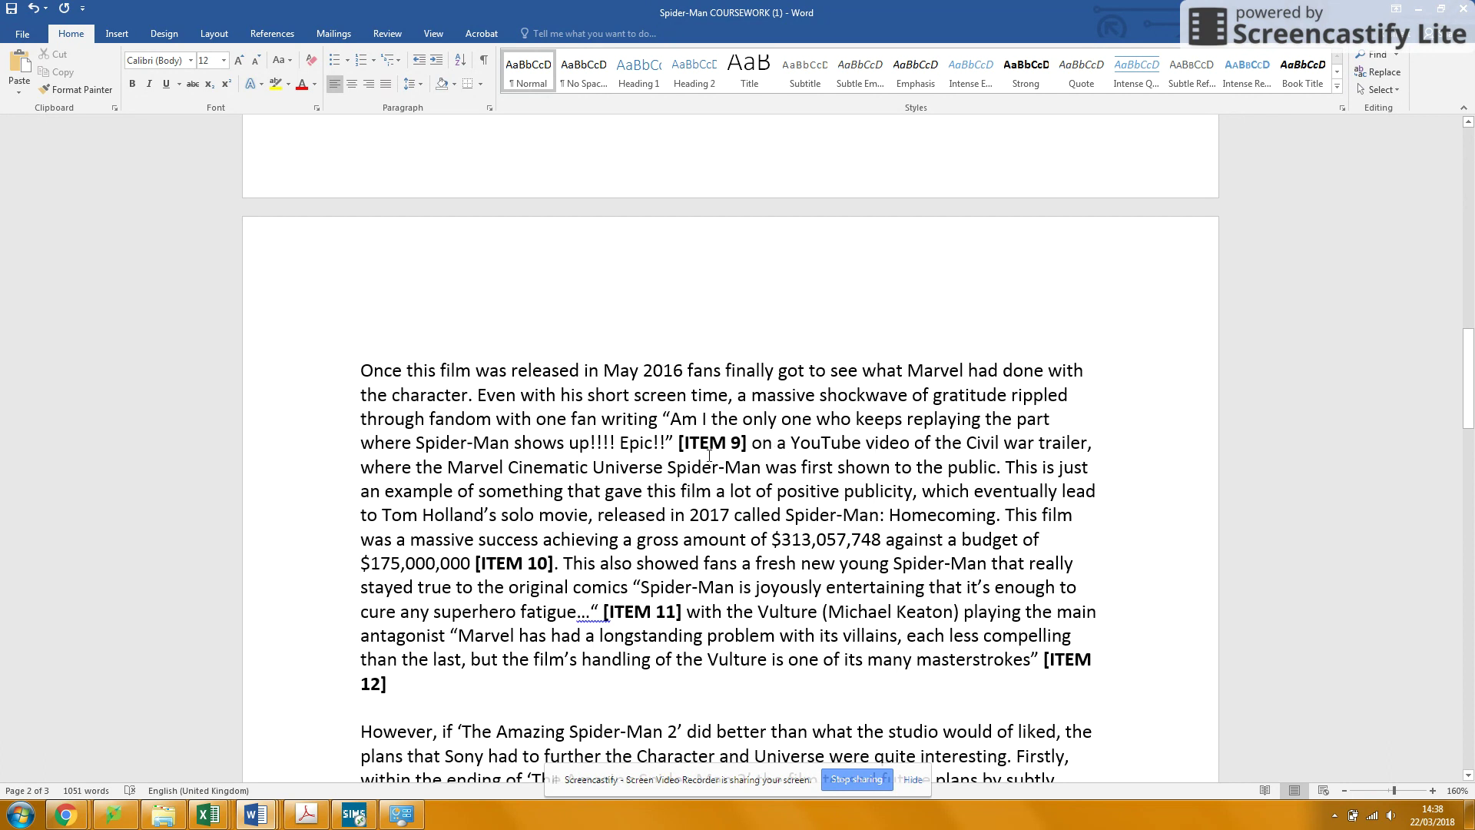
click(427, 418)
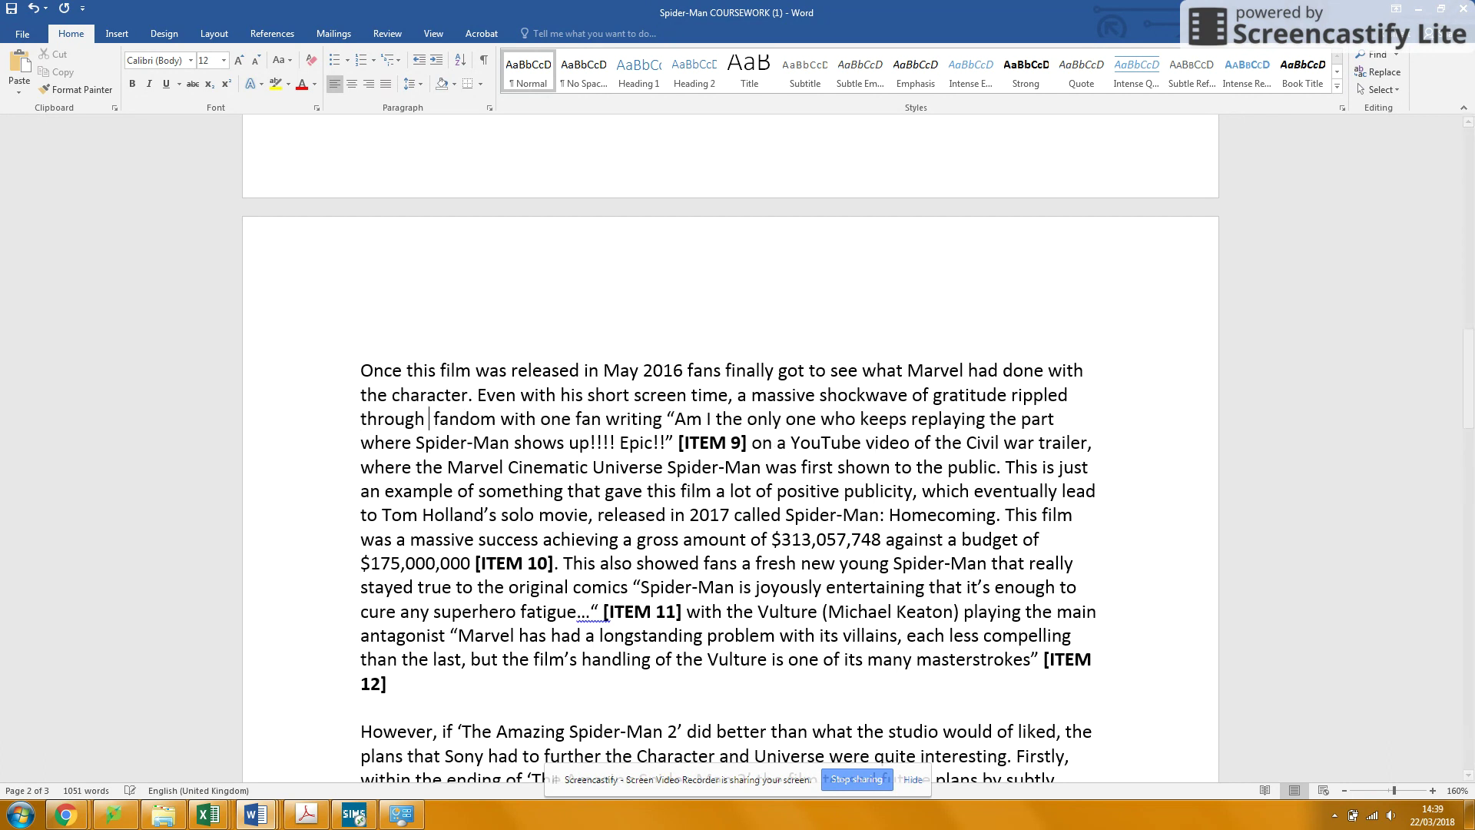
text(super)
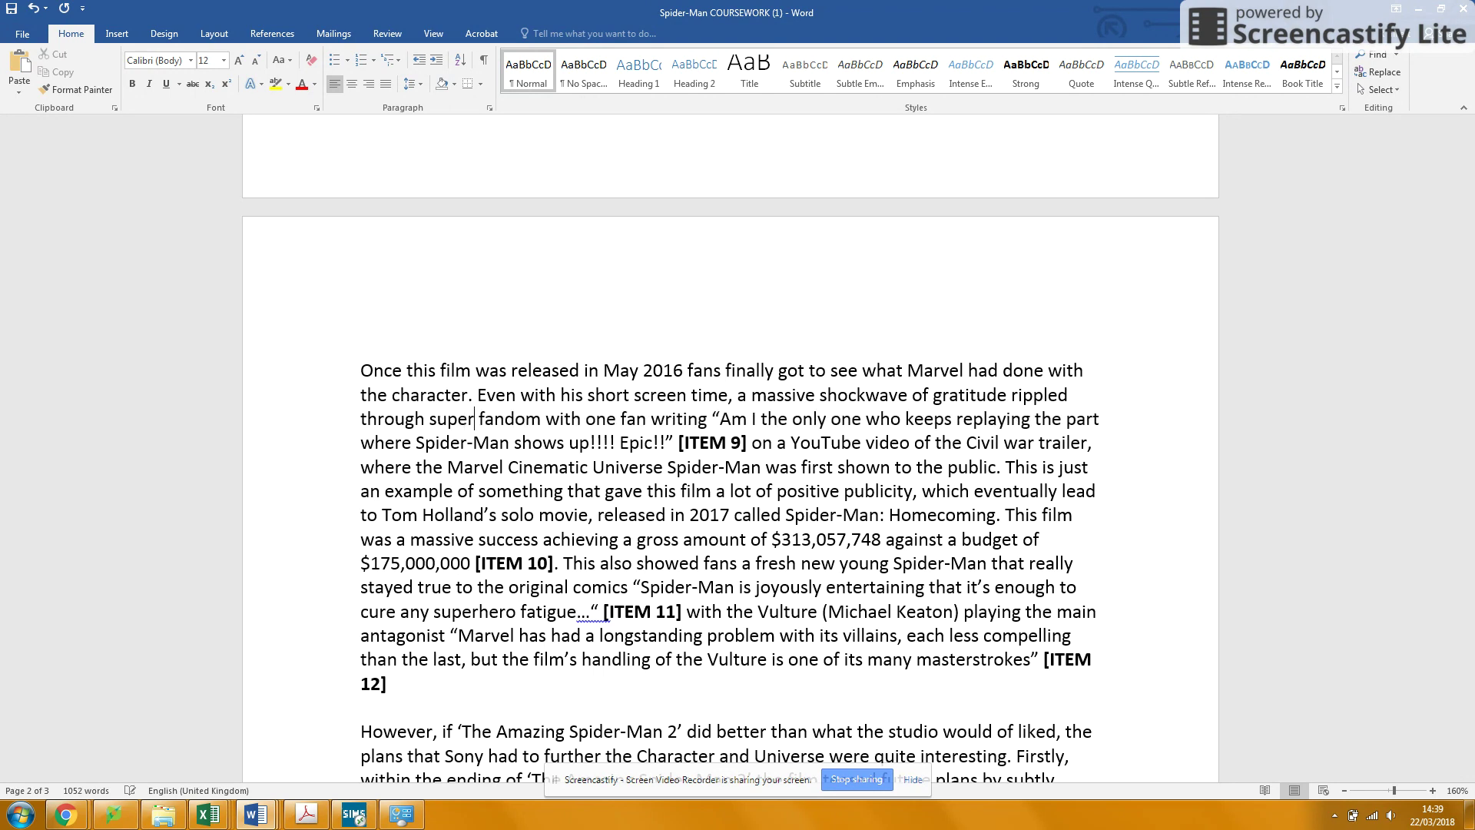
text(hero)
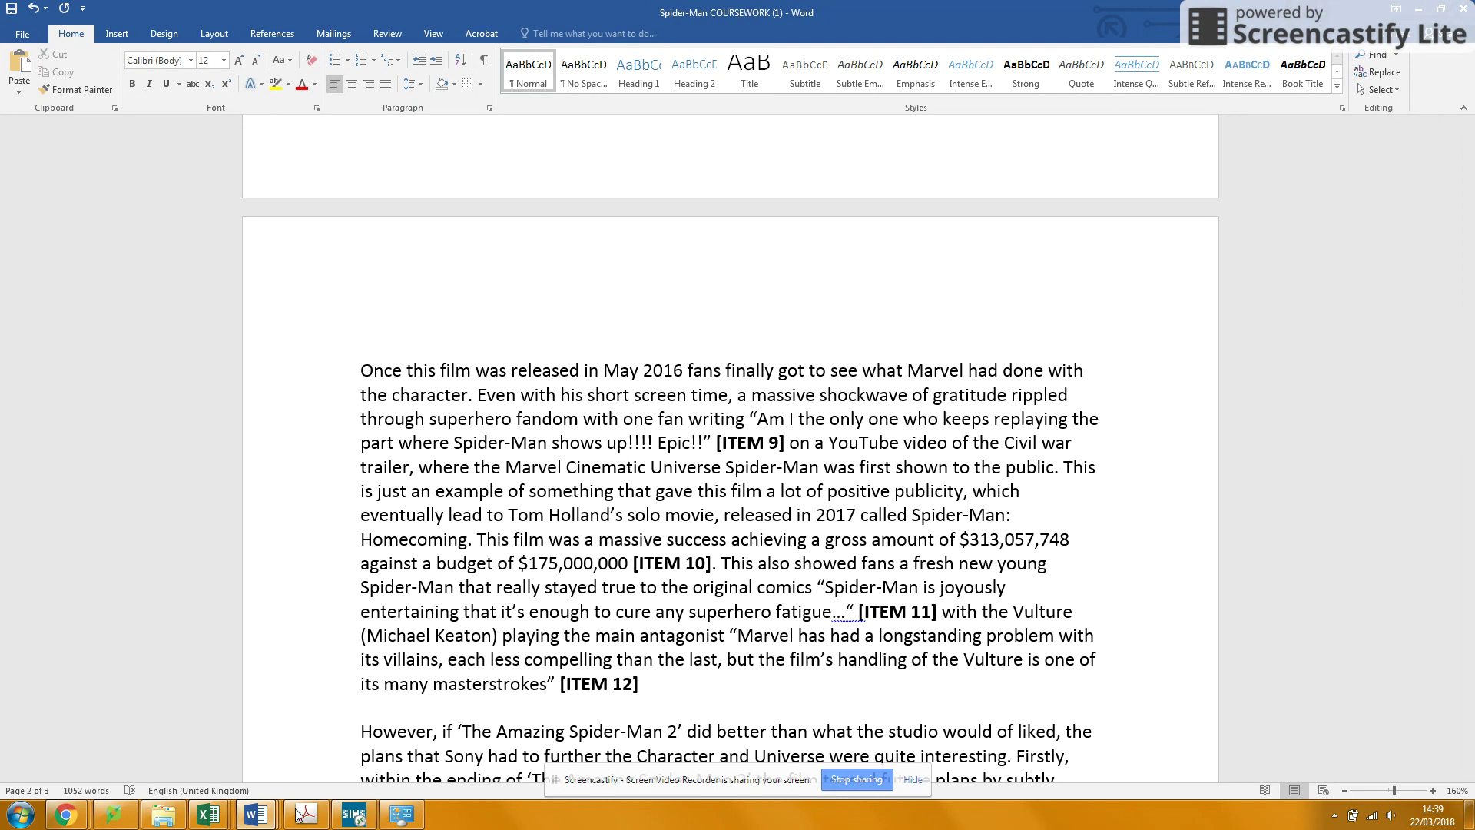
mouse_move(65, 815)
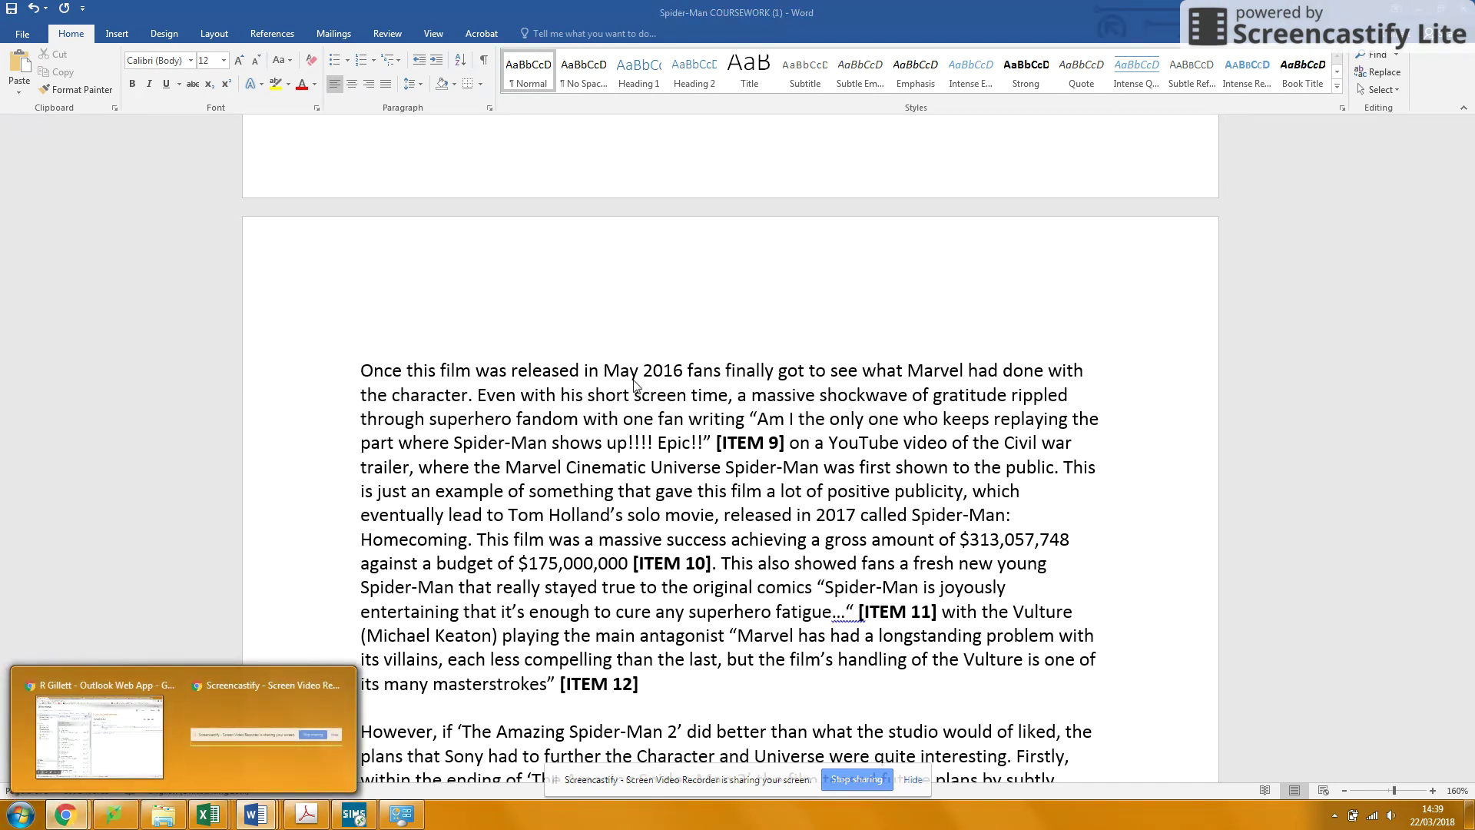
click(91, 720)
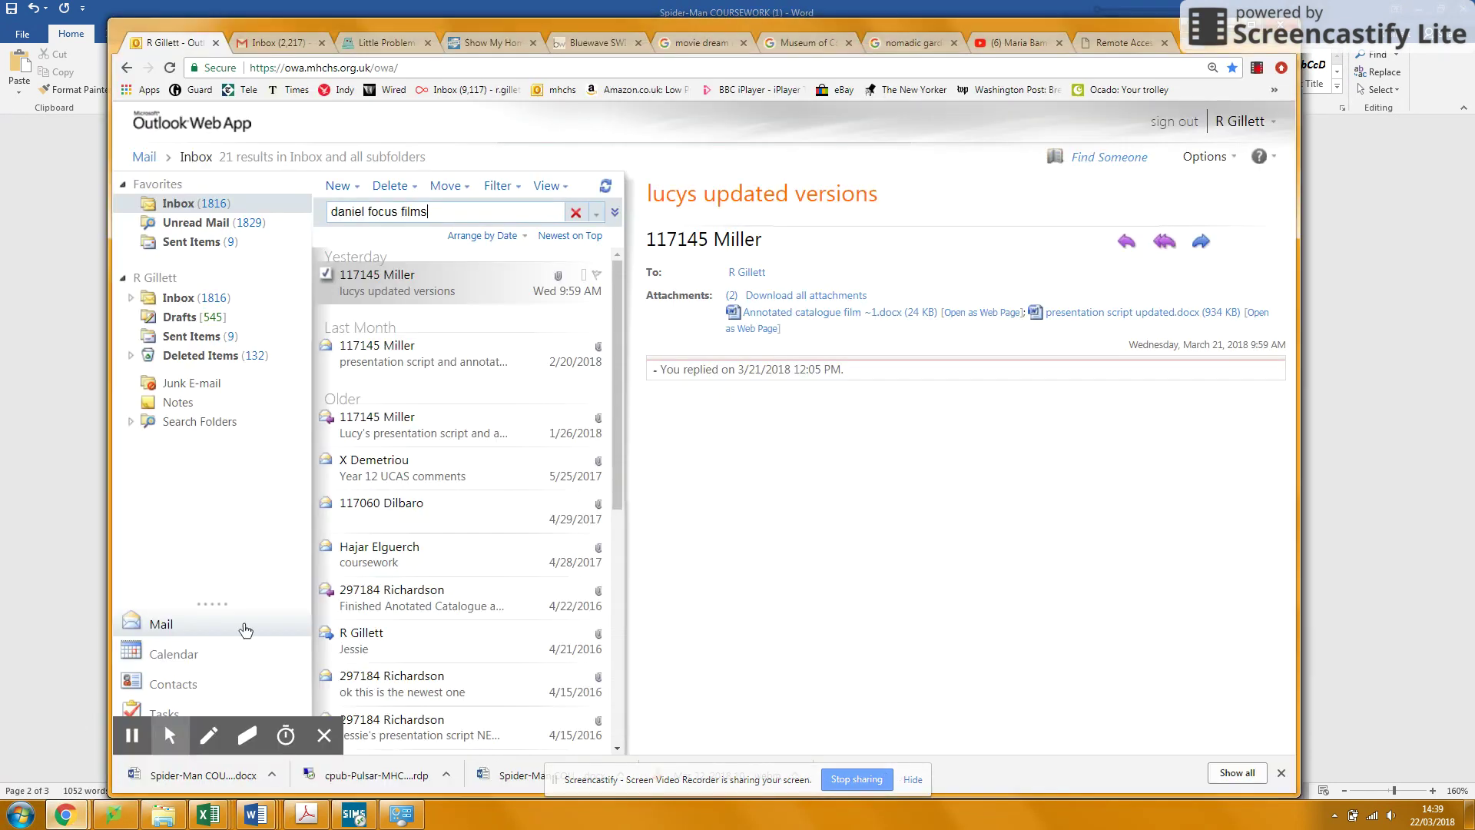
click(1257, 69)
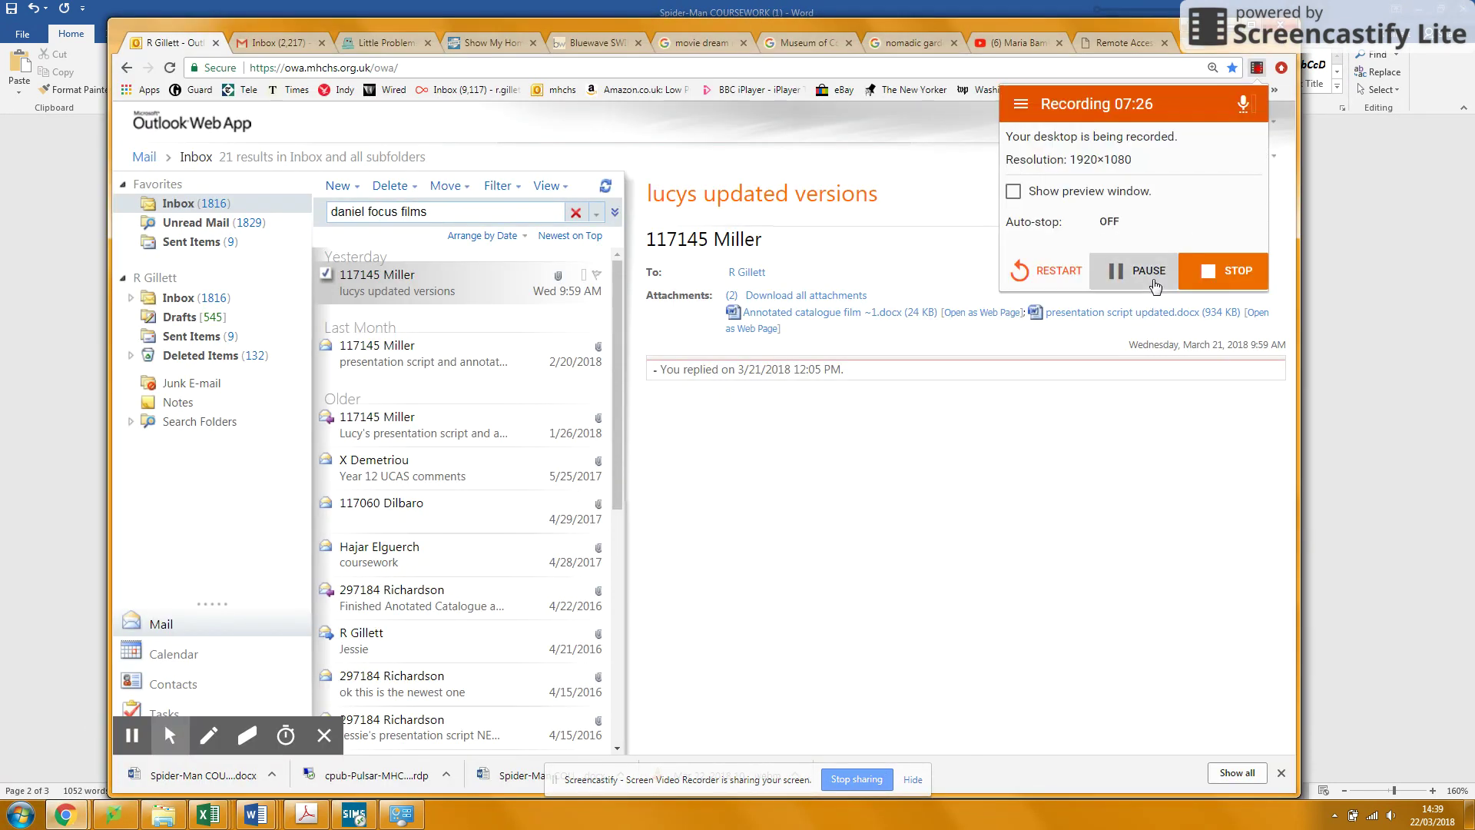
click(1150, 273)
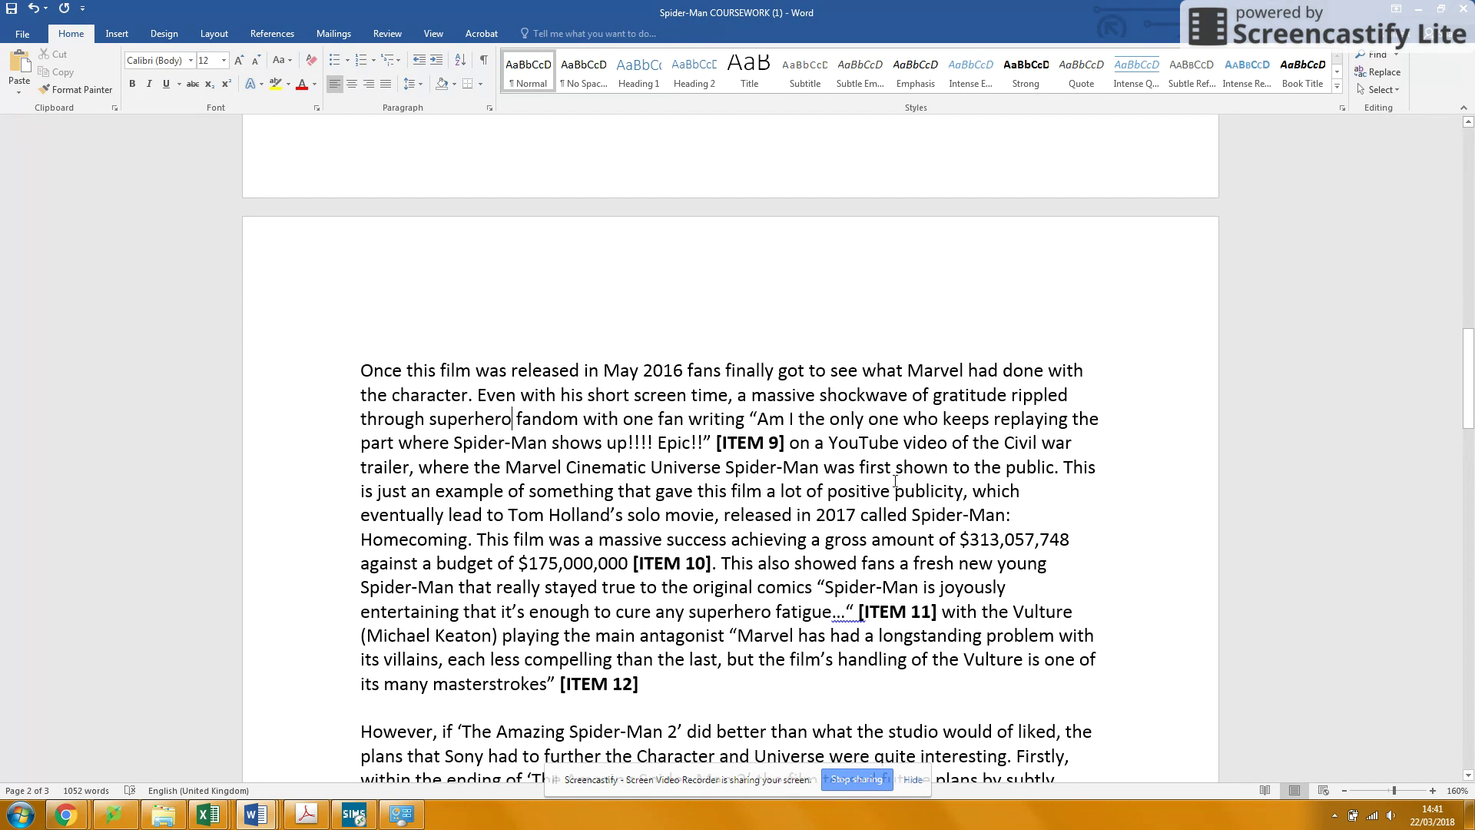
- Remove the bold from the newly added phrase after [ITEM 9]
click(793, 446)
text(in the c)
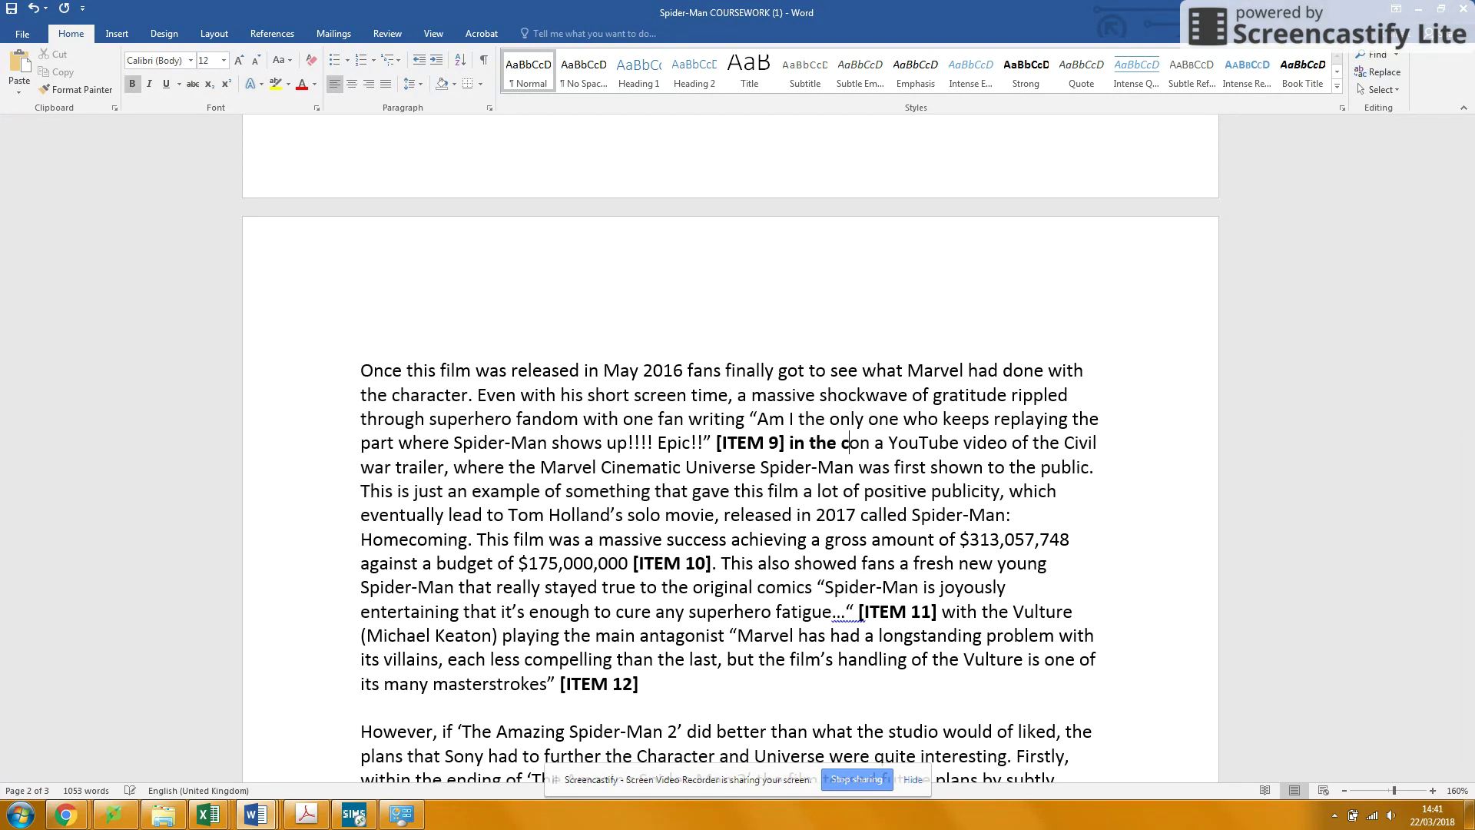
text(omments o)
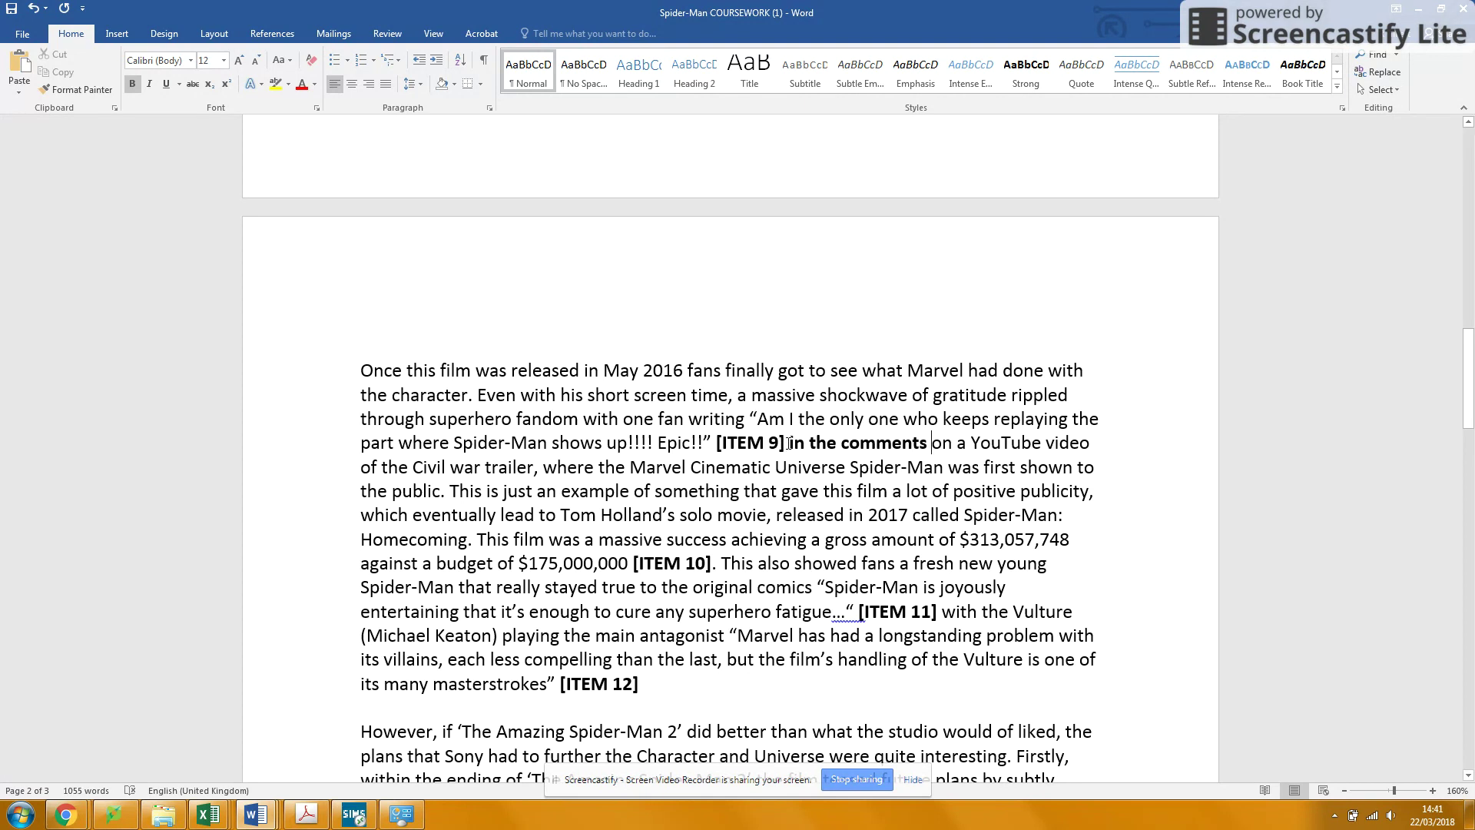
drag(789, 443, 930, 446)
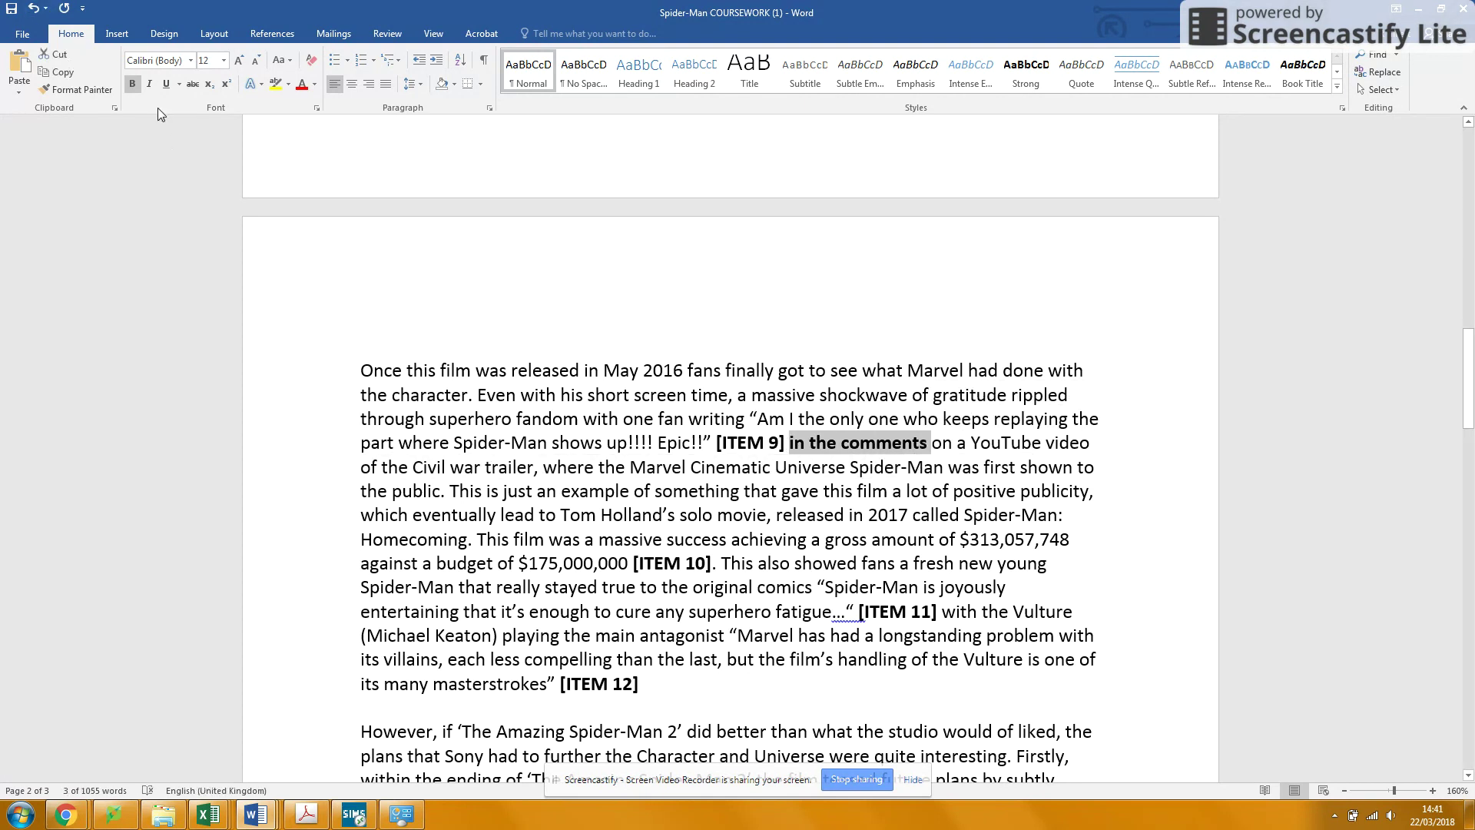
click(136, 87)
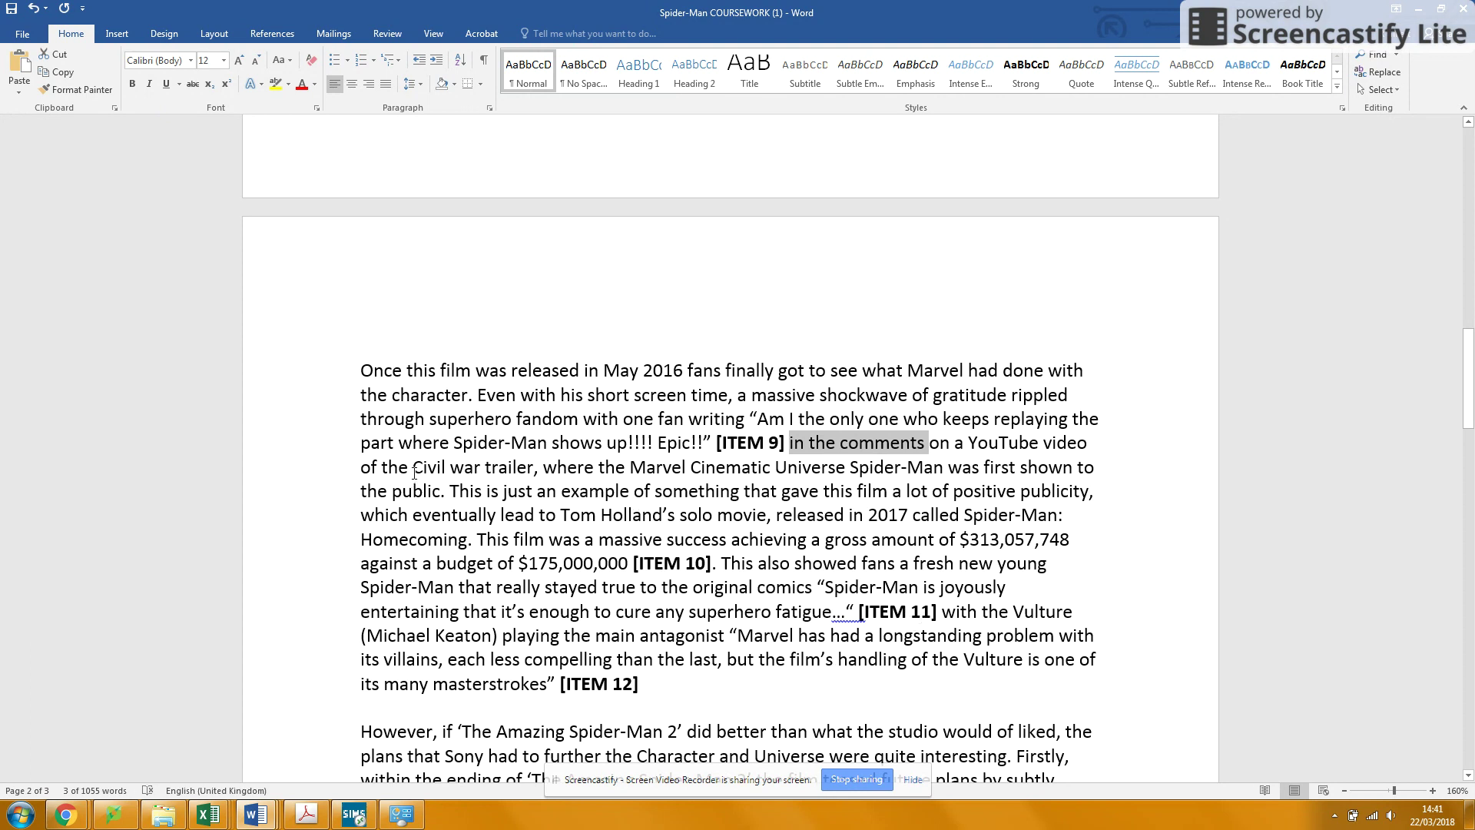
- Capitalise "war" and italicise the film title "Civil War"
click(459, 466)
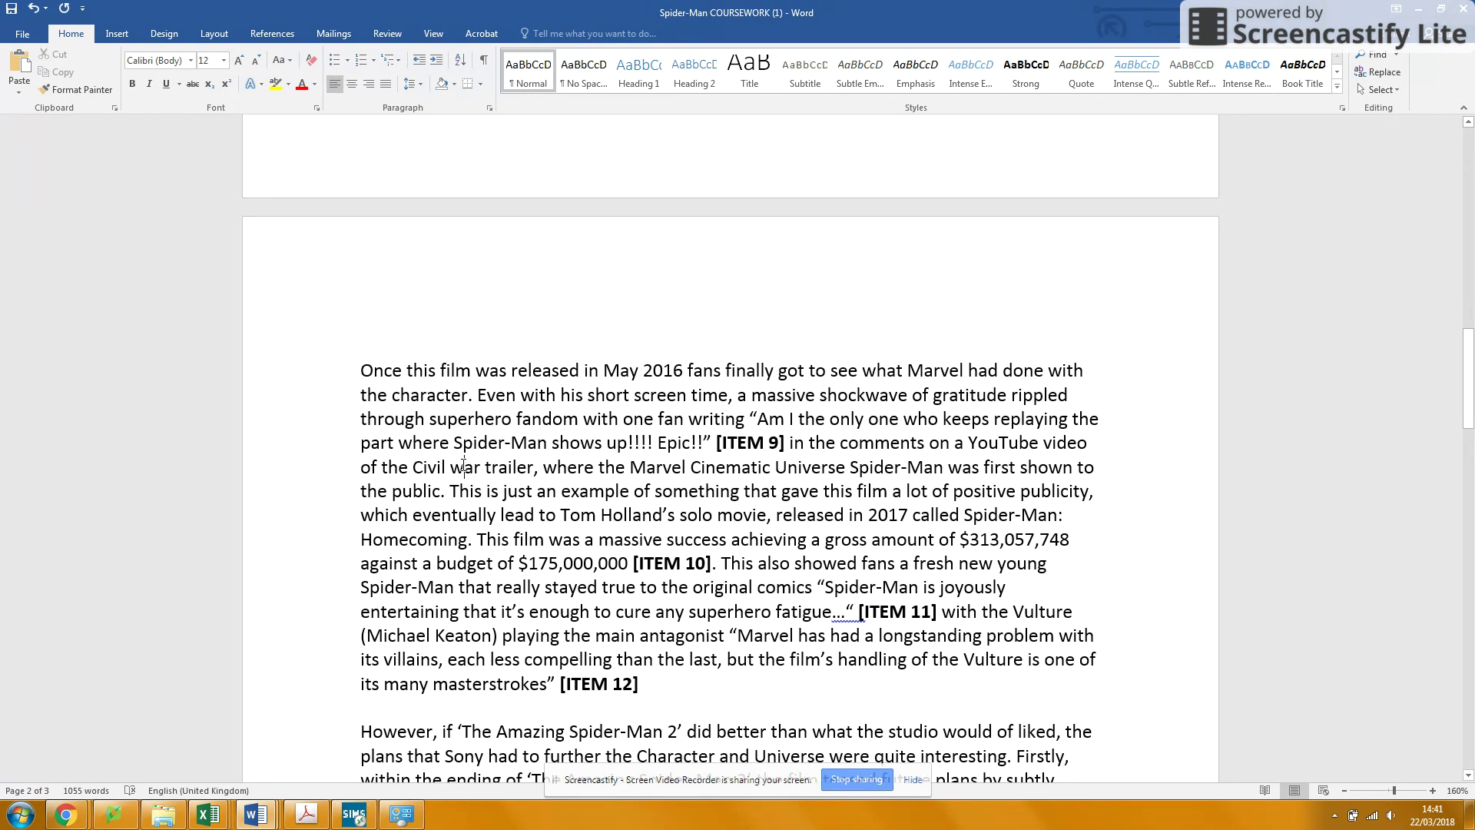
key(BackSpace)
text(W)
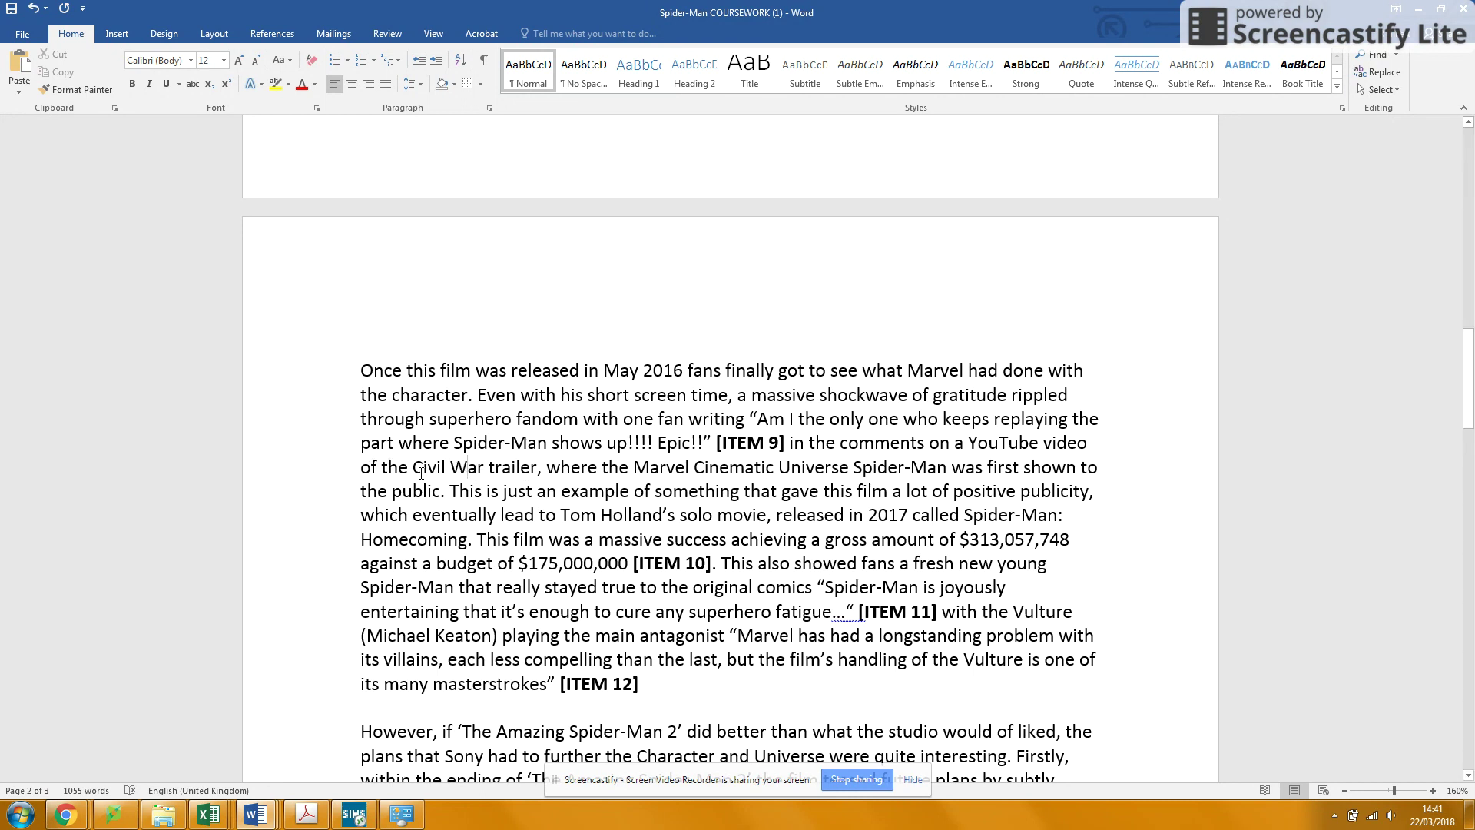
drag(412, 466, 487, 467)
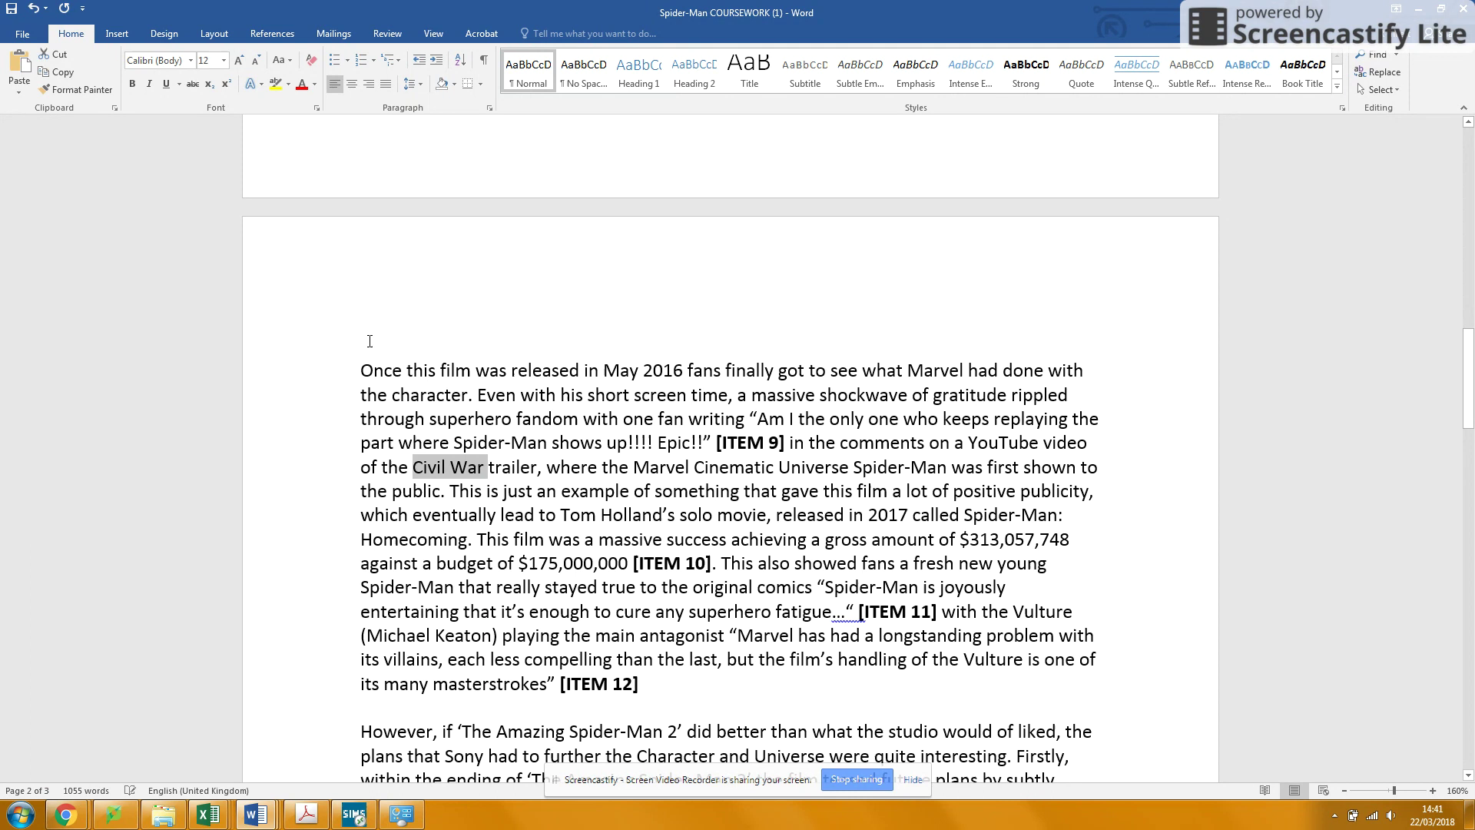
click(148, 83)
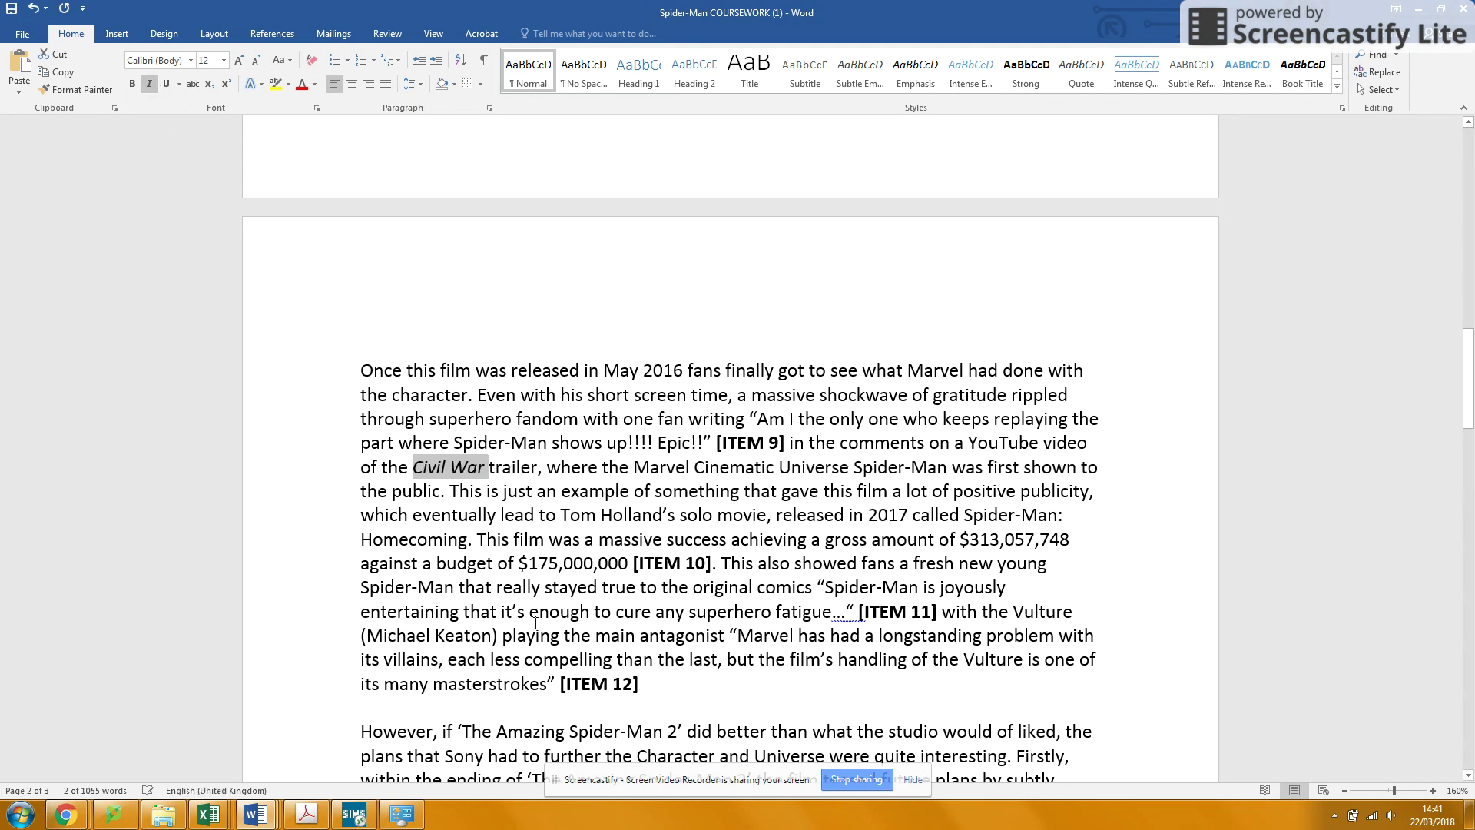
click(503, 538)
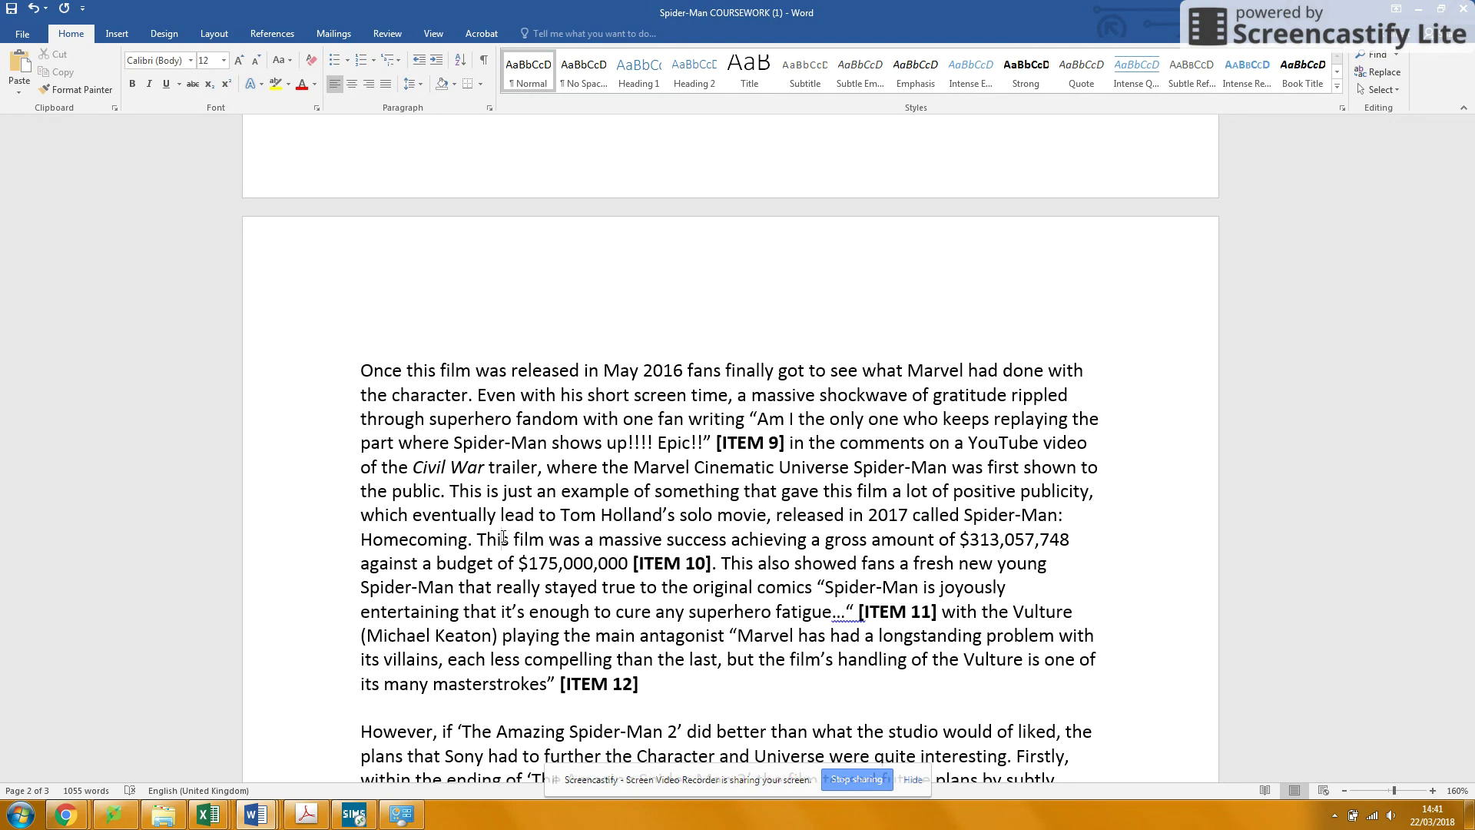
- Change "Universe" to "Universe's" and start a new paragraph at "This is just an example"
click(851, 466)
text('s)
text(any)
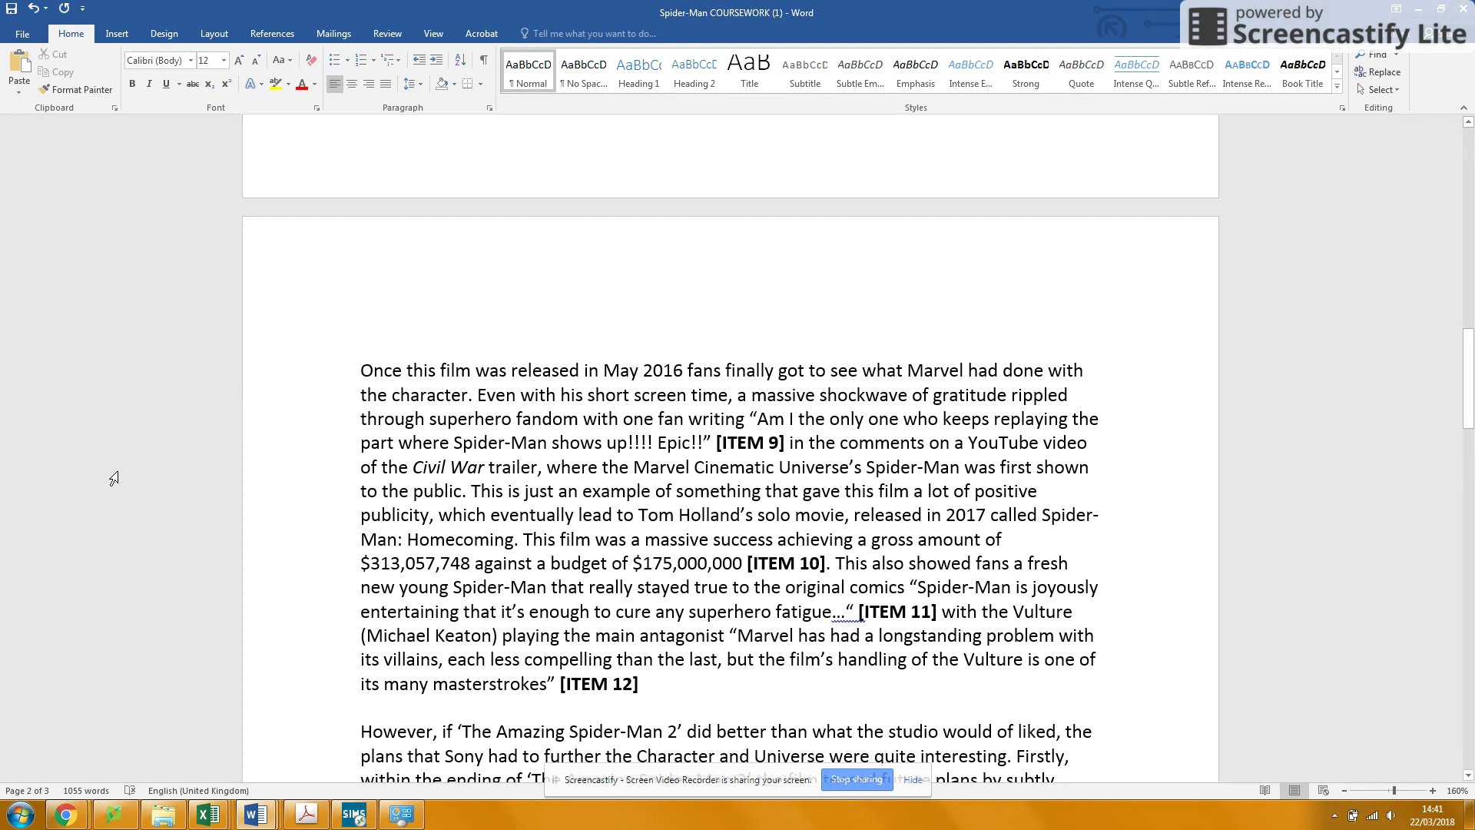
click(472, 493)
key(Return)
key(Return)
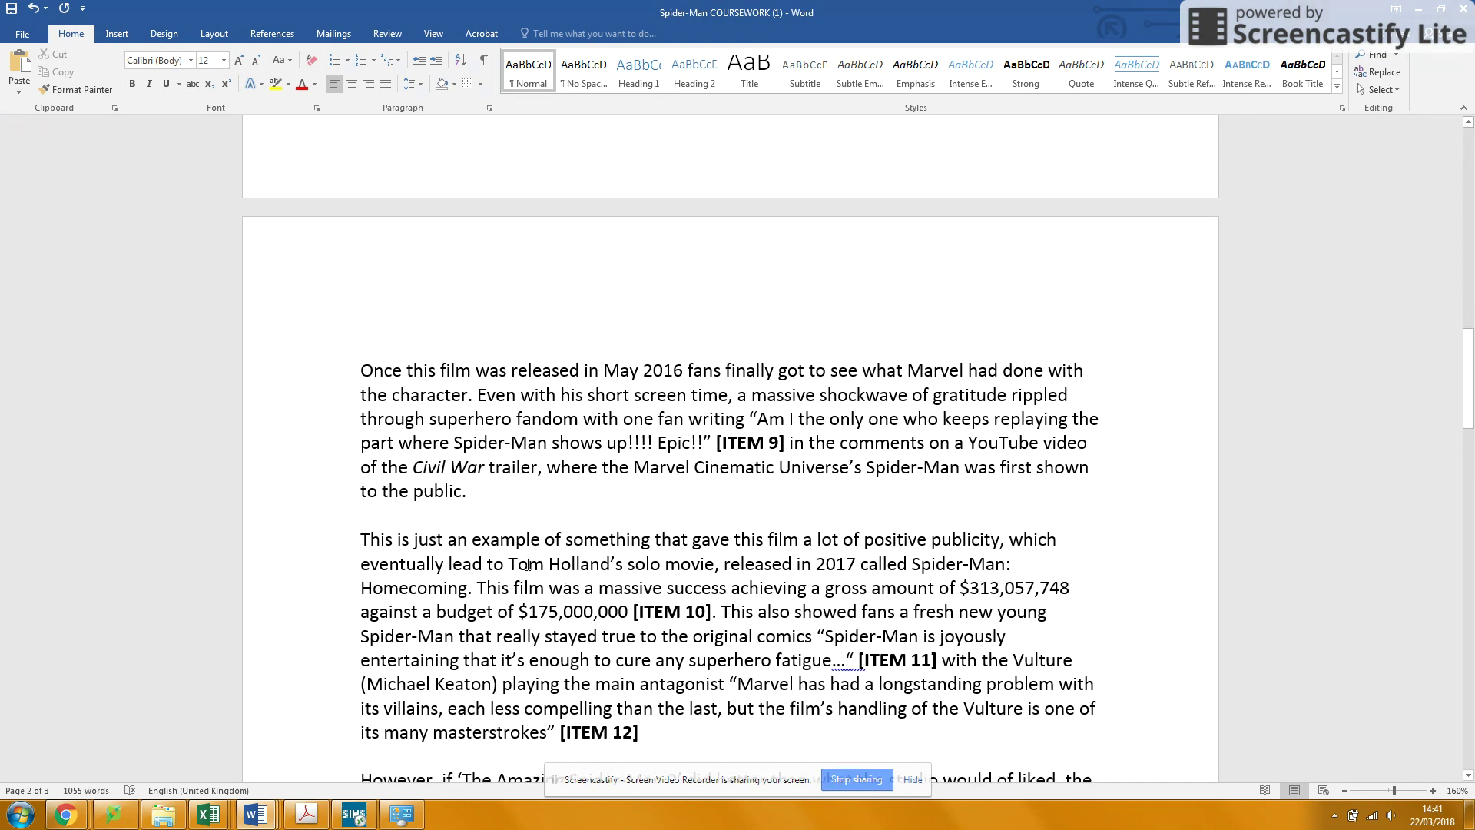
- Correct "lead" to "led" and add a colon after "original comics"
click(473, 564)
key(BackSpace)
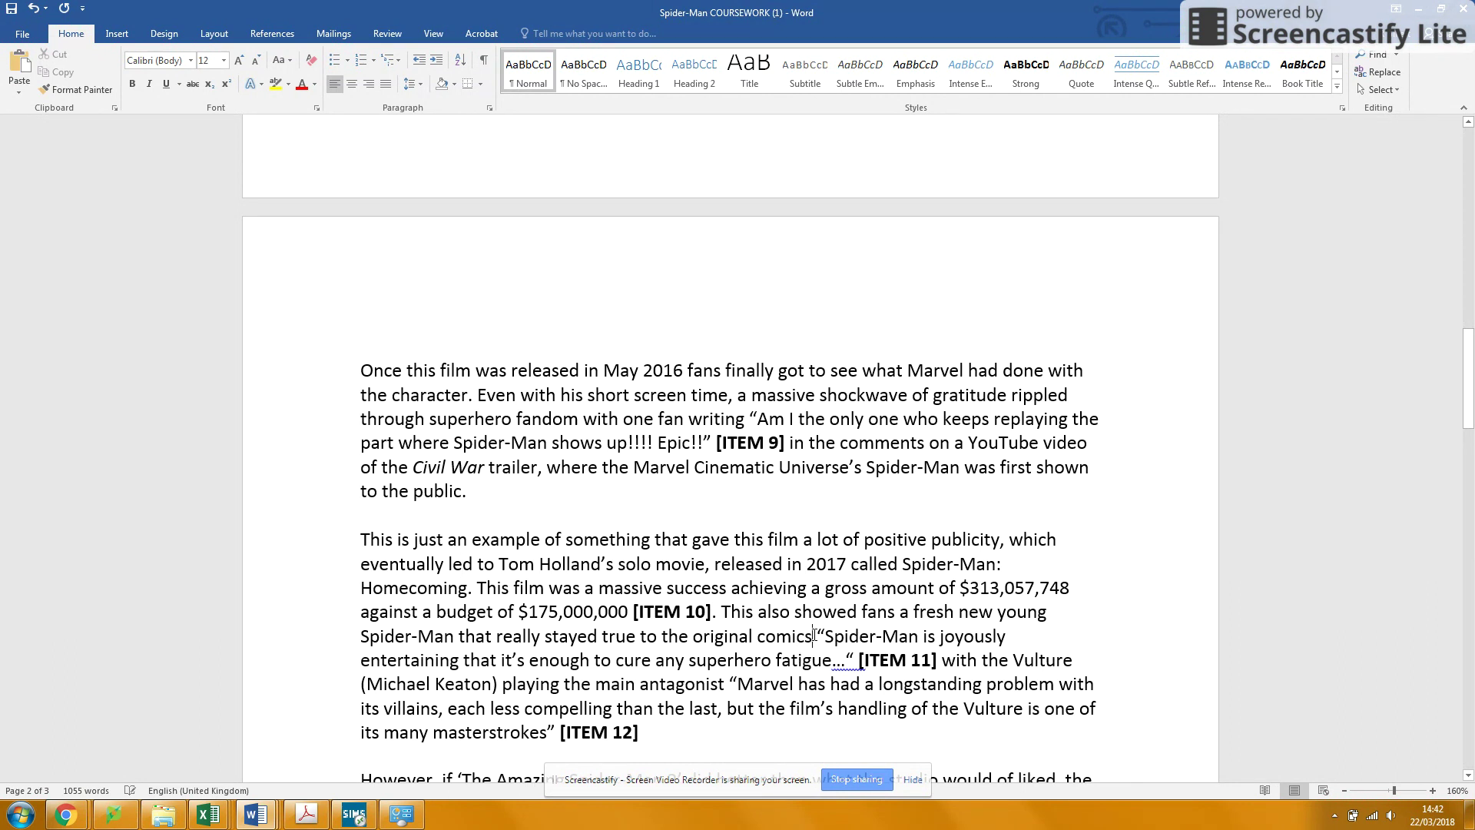
click(816, 634)
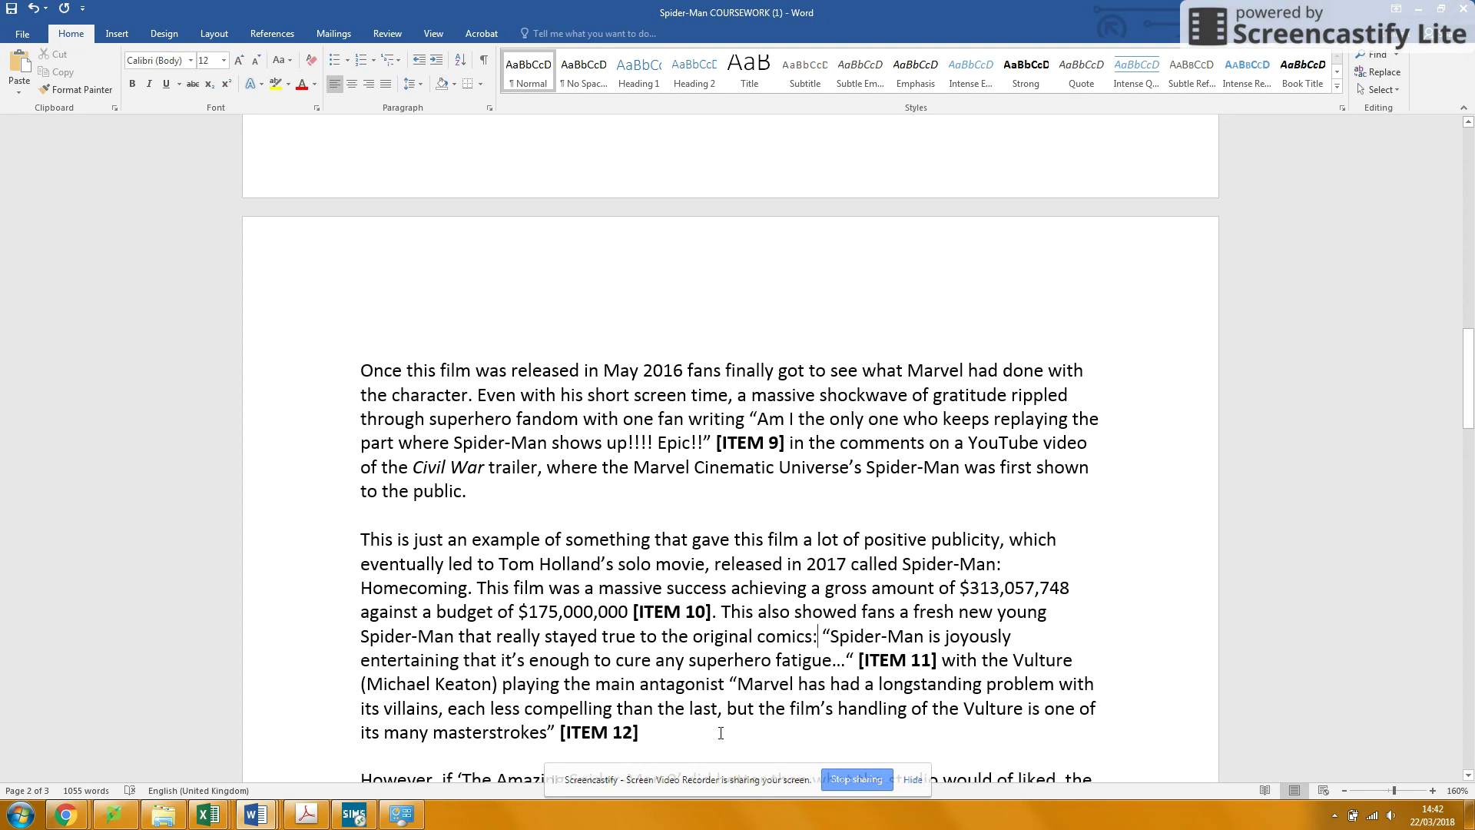
scroll(721, 733, down, 2)
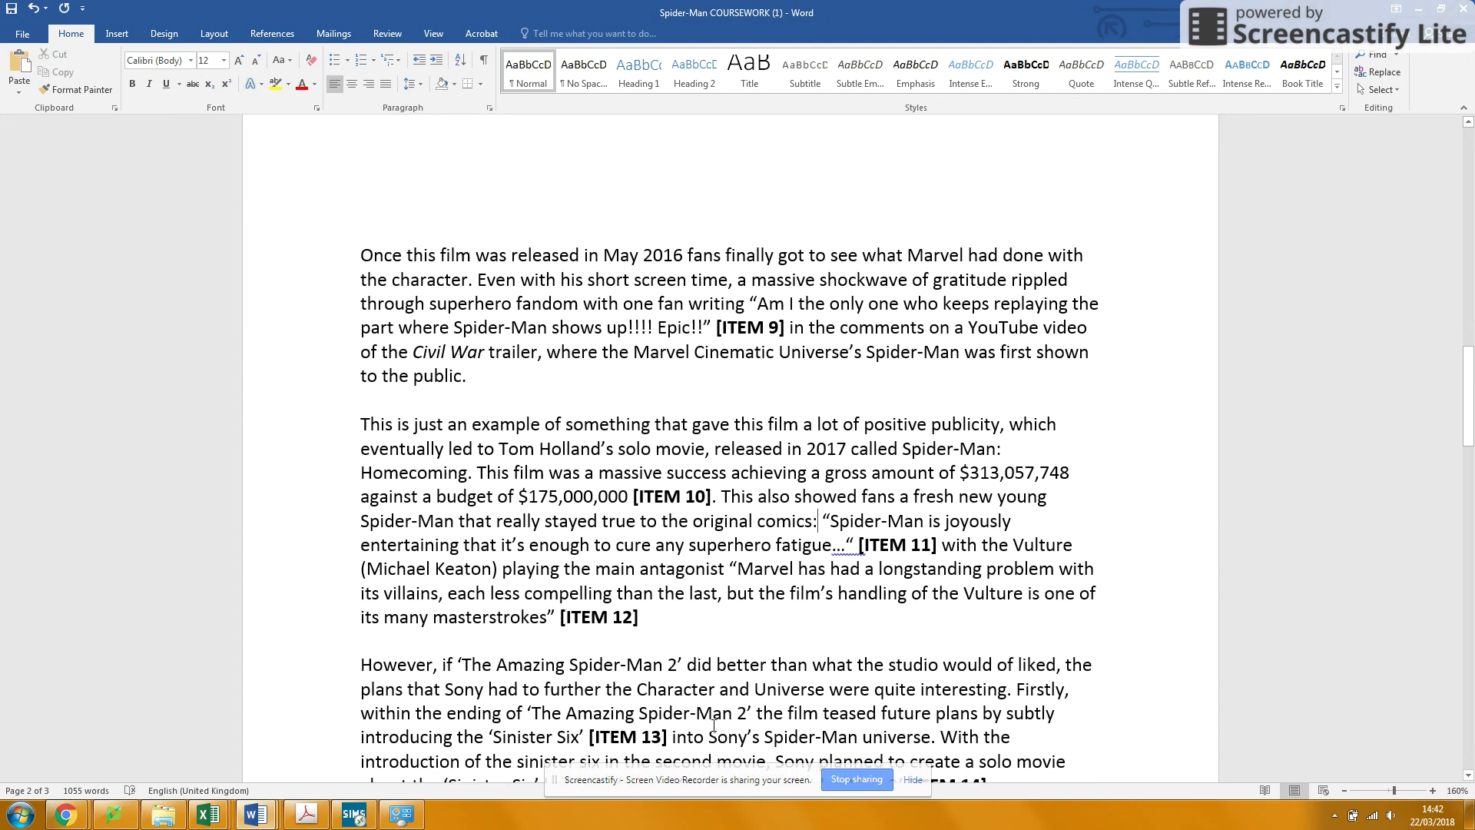
scroll(642, 672, down, 3)
scroll(641, 671, down, 1)
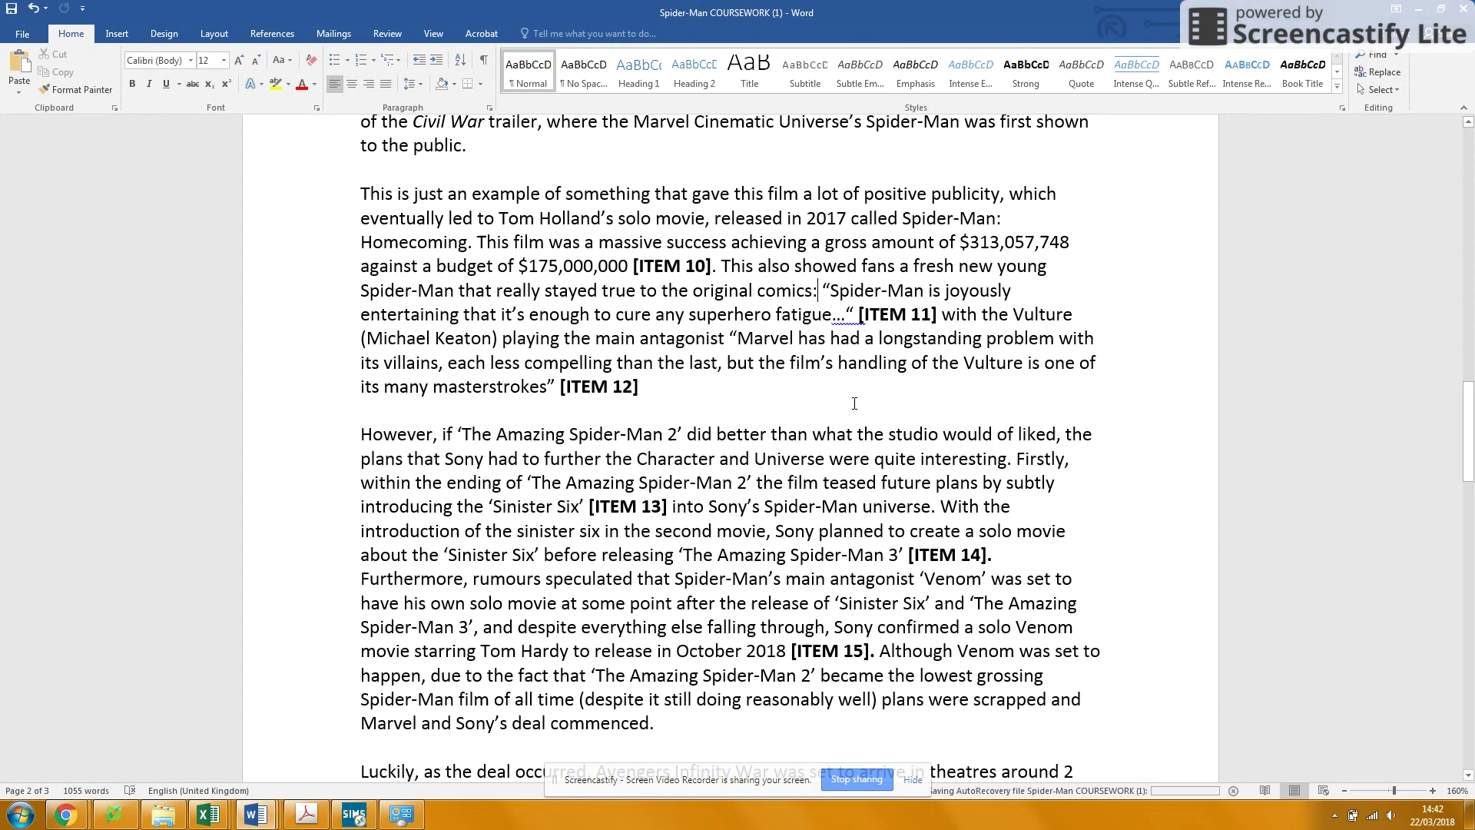
- Save as 'Daniel Presentation Script Tweak' in the H: drive's Small Scale Research Projects folder
click(16, 35)
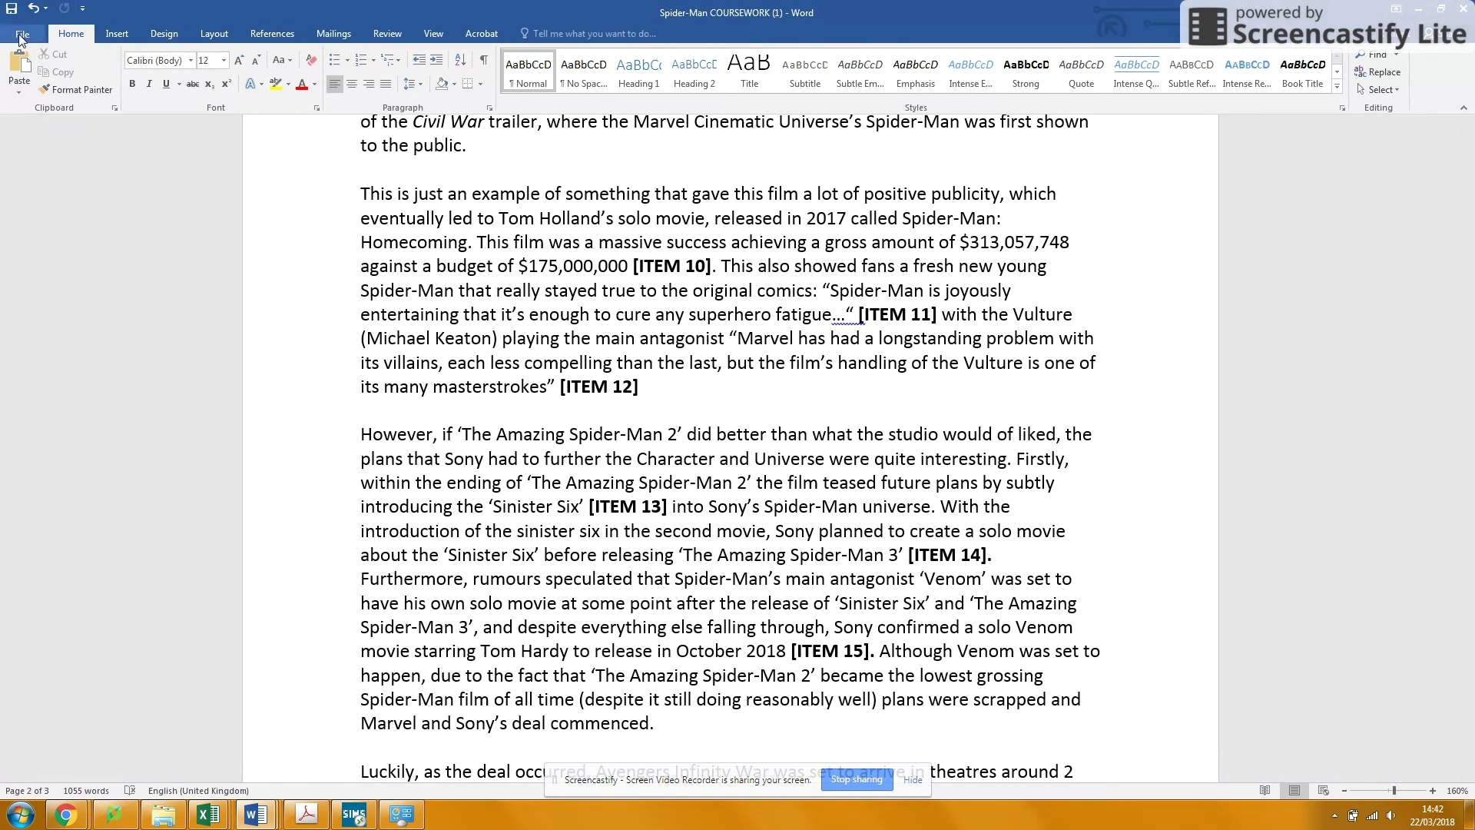
click(37, 188)
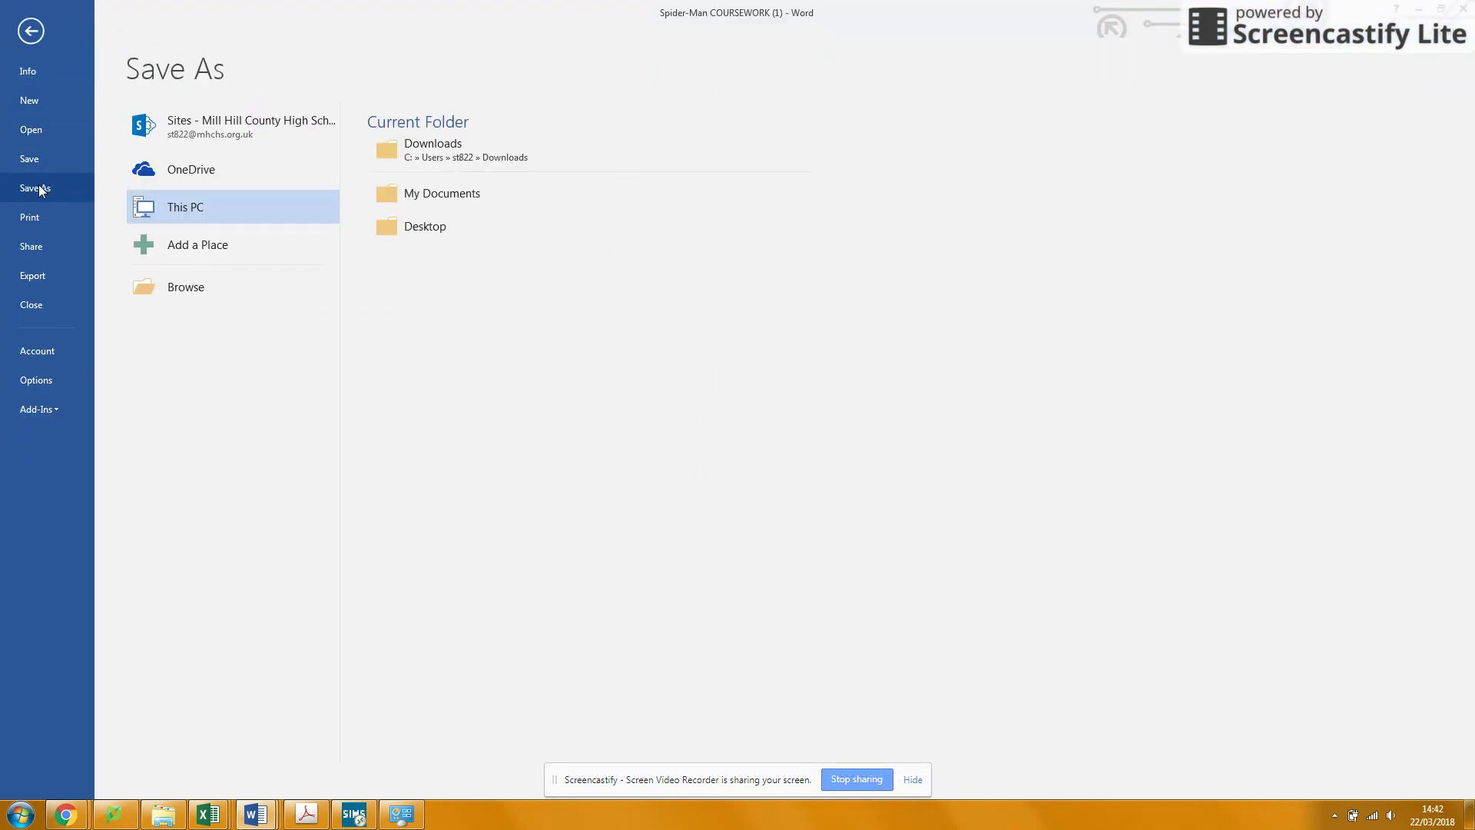
click(160, 286)
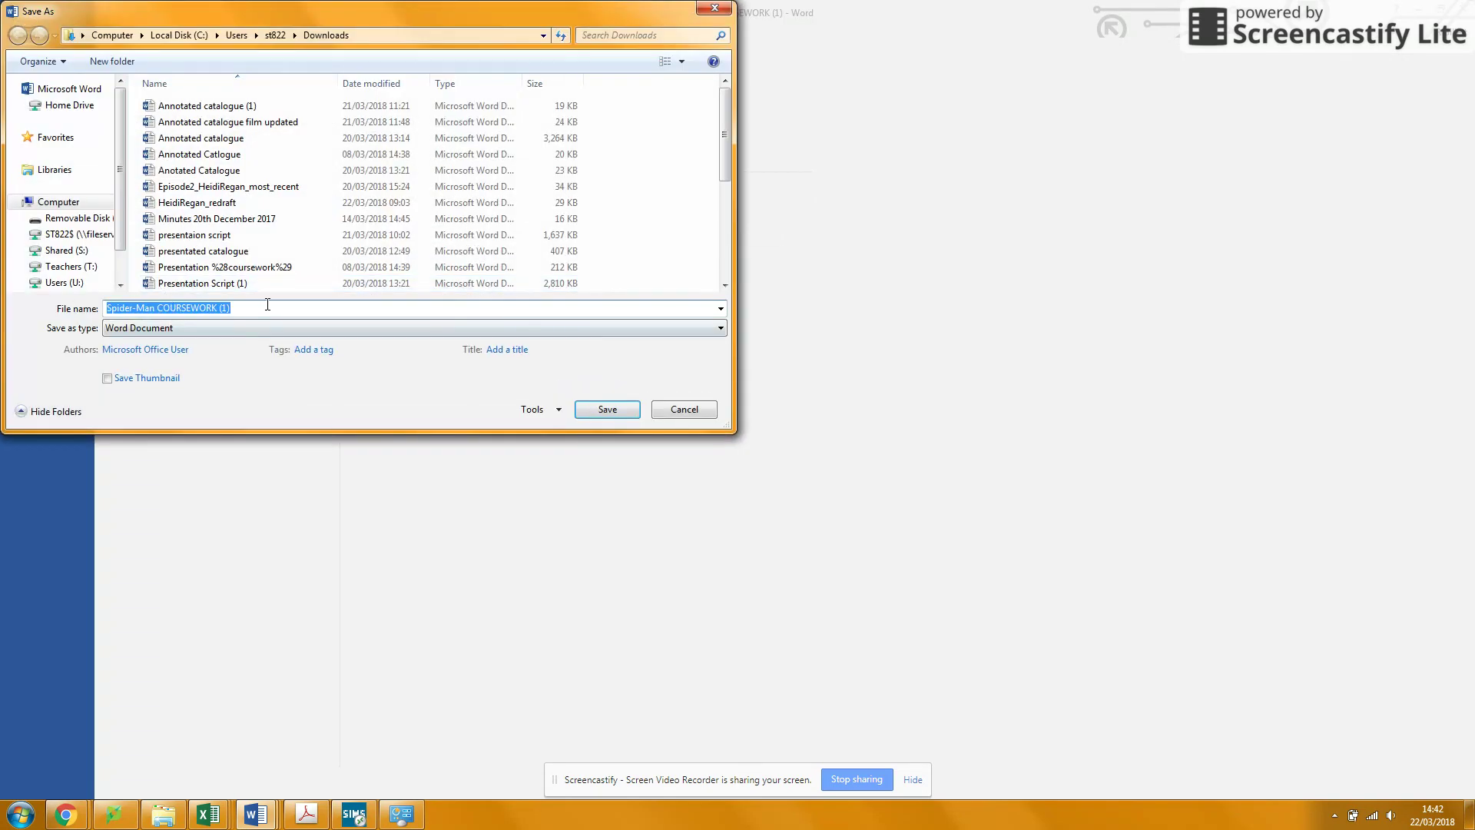
drag(232, 301, 50, 303)
text(Daniel)
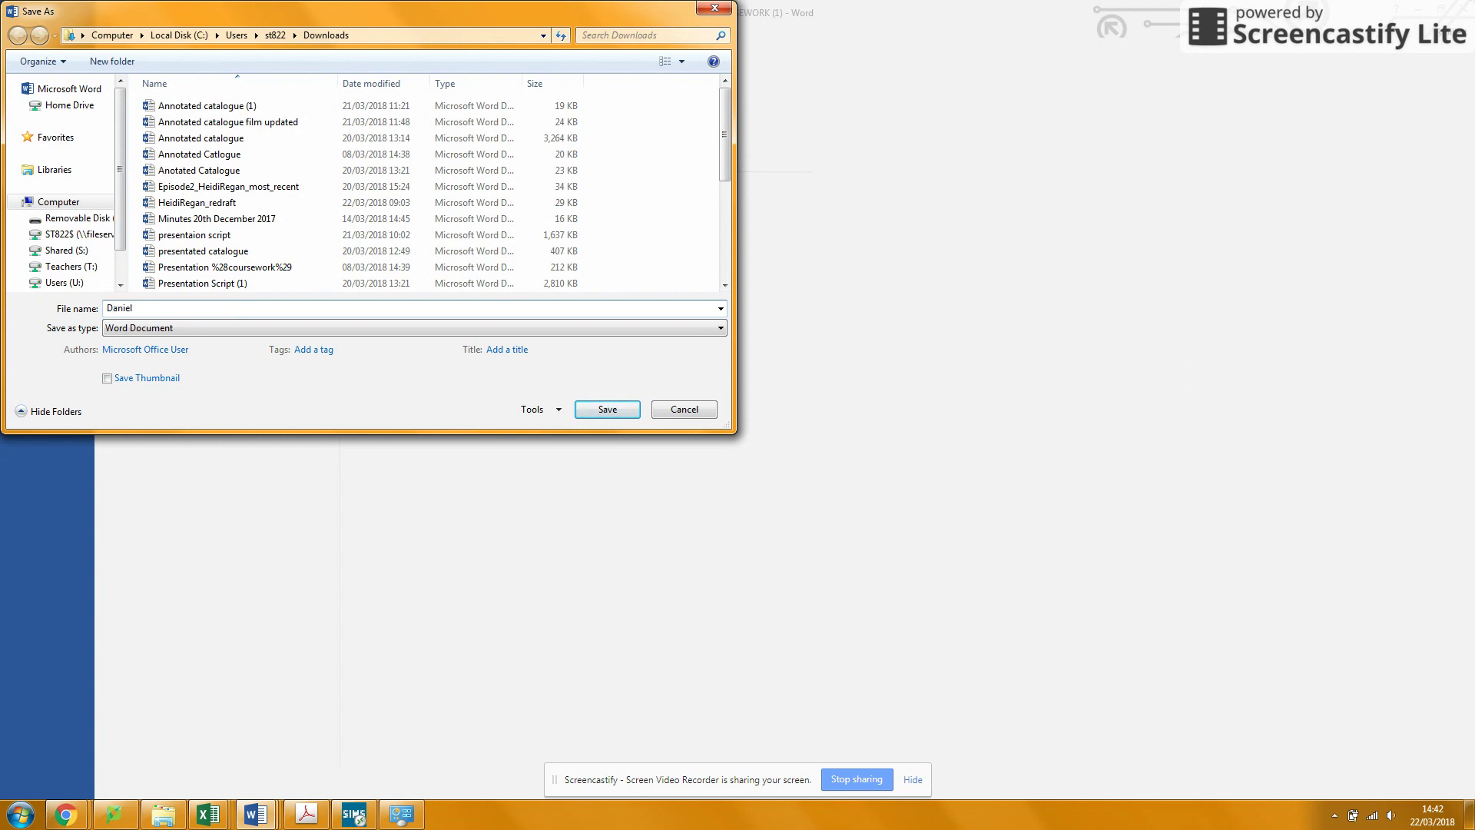
text(resen)
text(tation Scri)
text(pt Twea)
text(k)
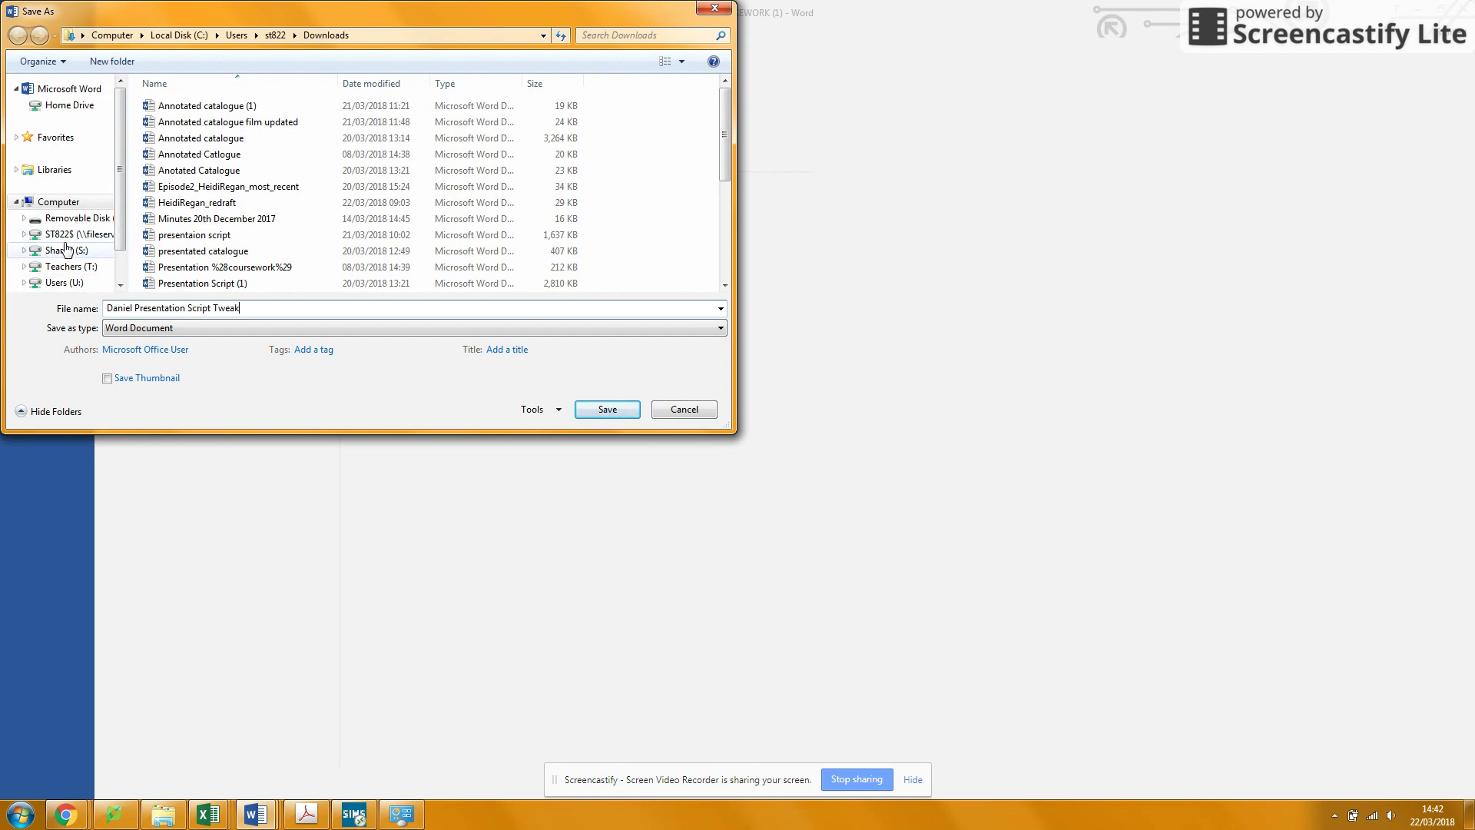
click(65, 243)
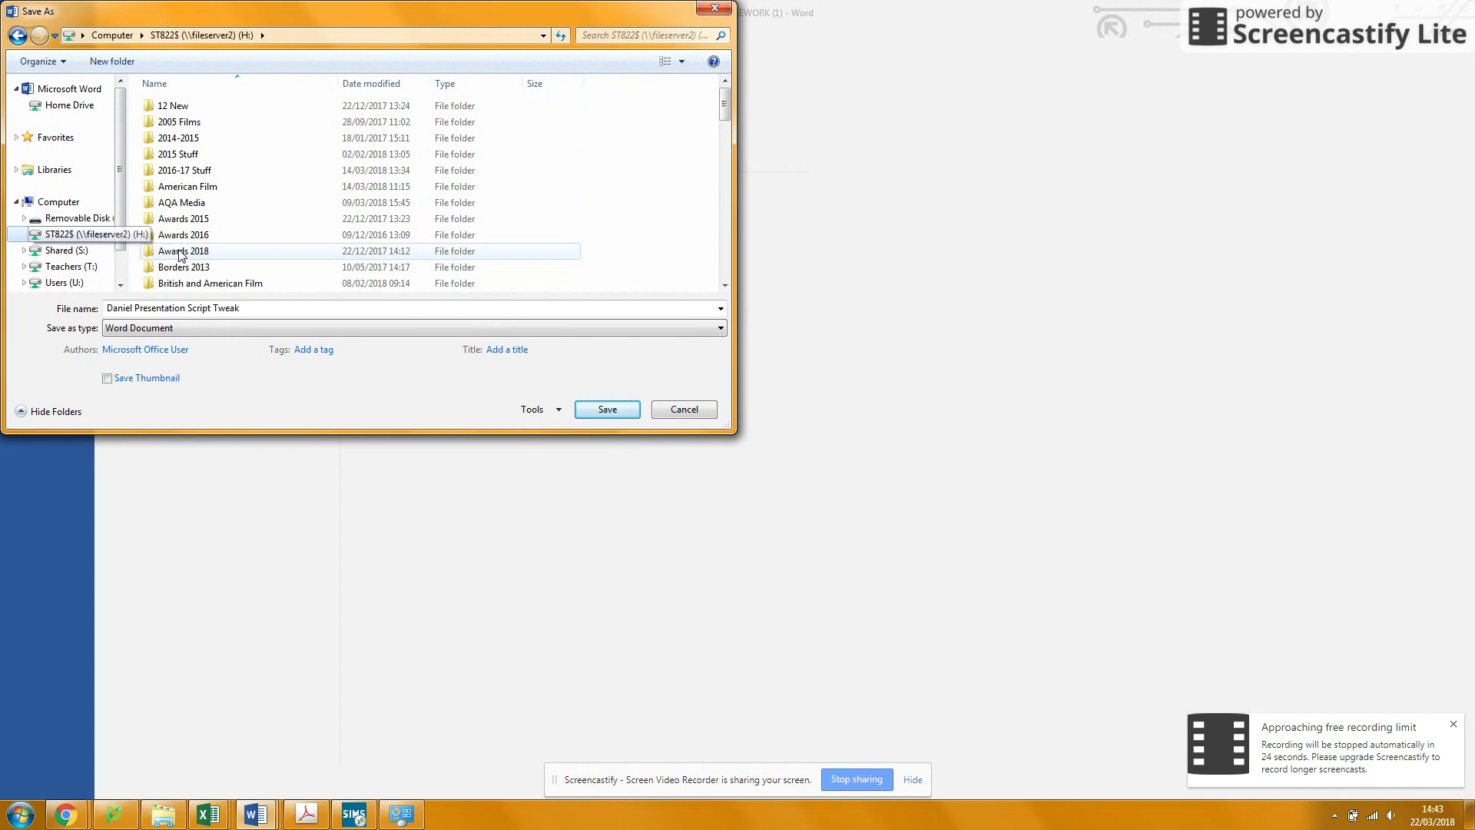
scroll(185, 253, down, 5)
scroll(202, 253, down, 5)
scroll(219, 252, down, 2)
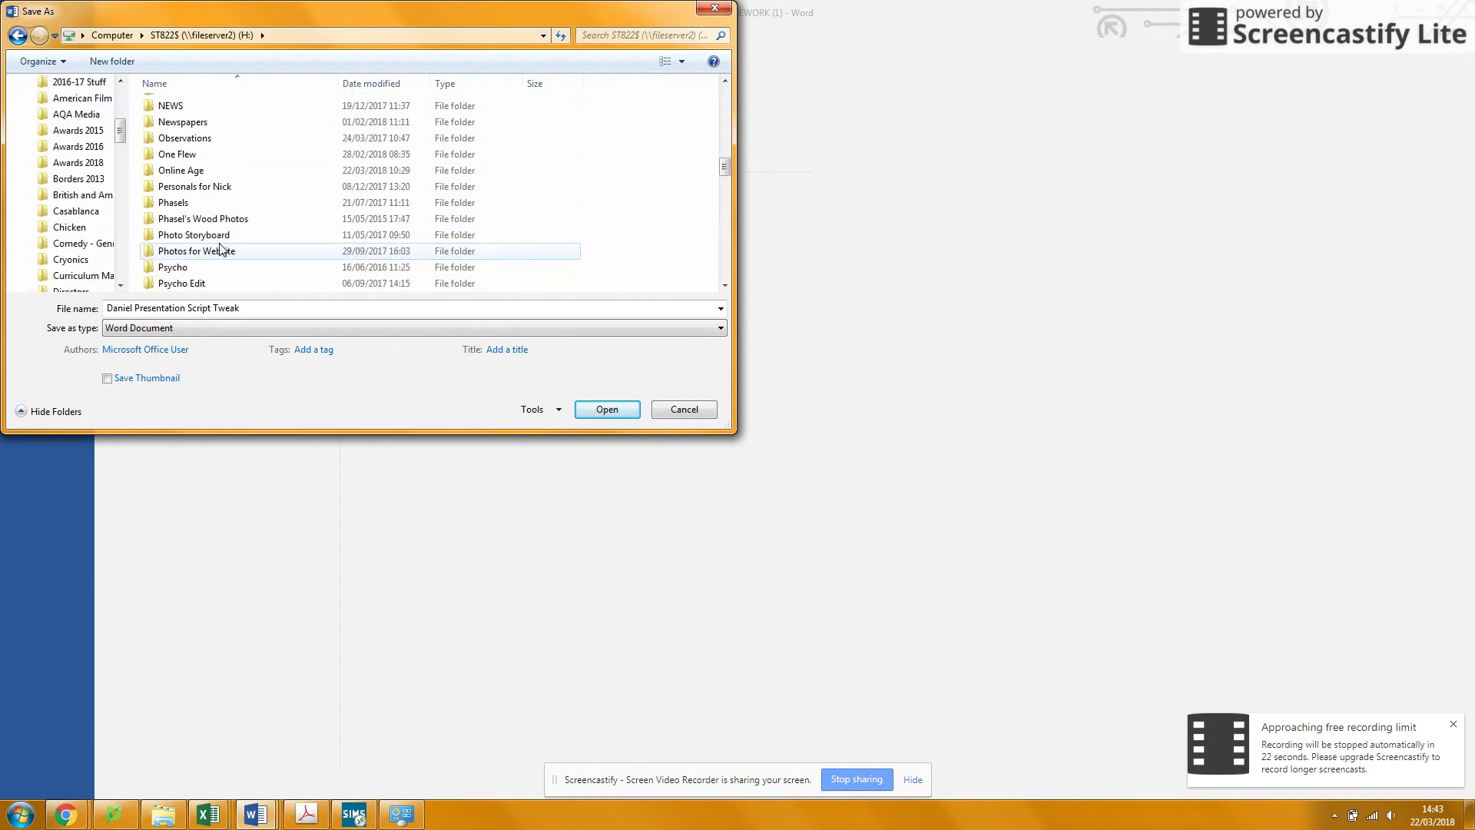
scroll(221, 252, down, 3)
scroll(225, 245, down, 3)
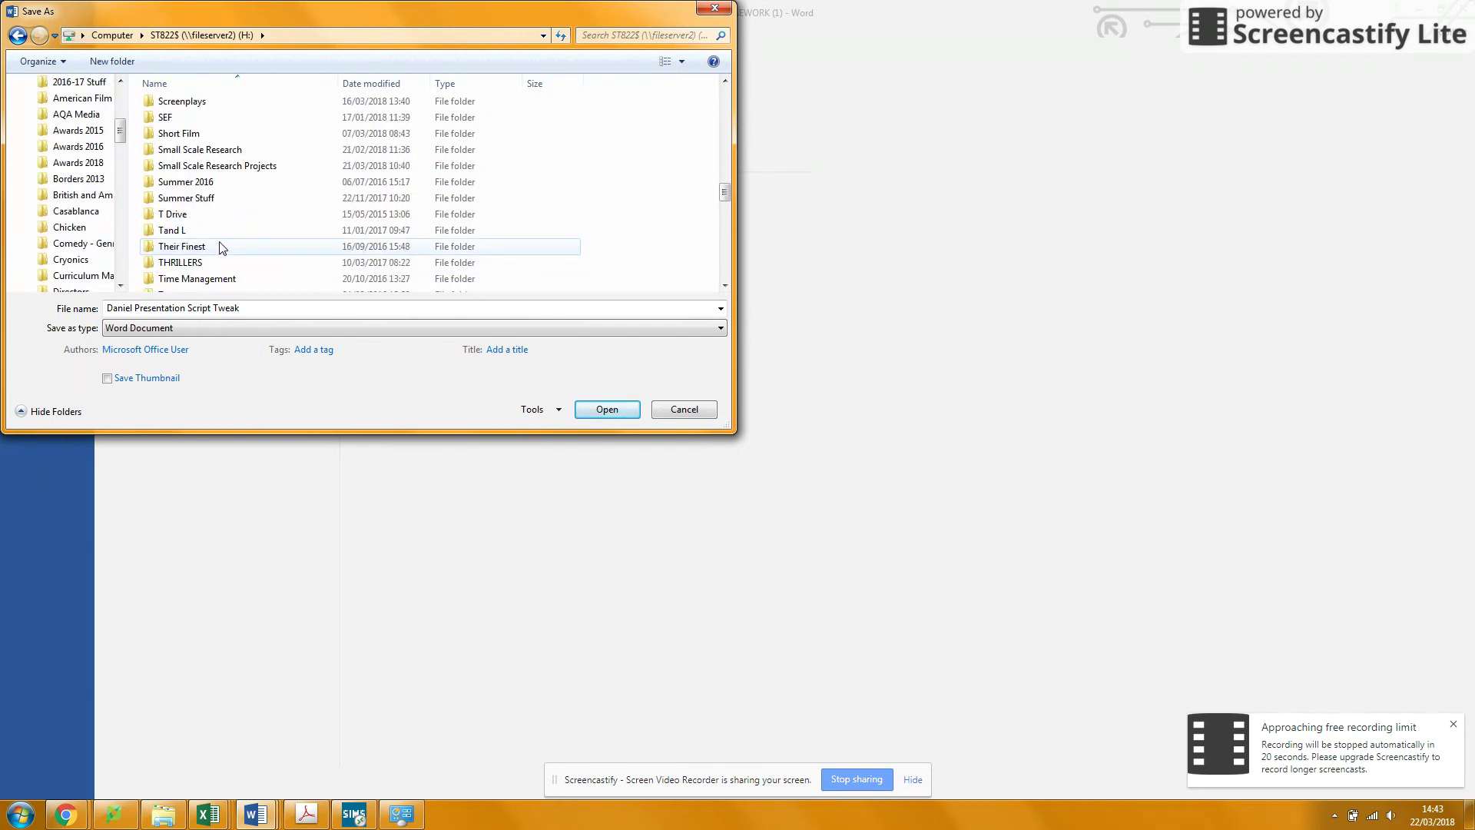
click(227, 169)
double_click(228, 168)
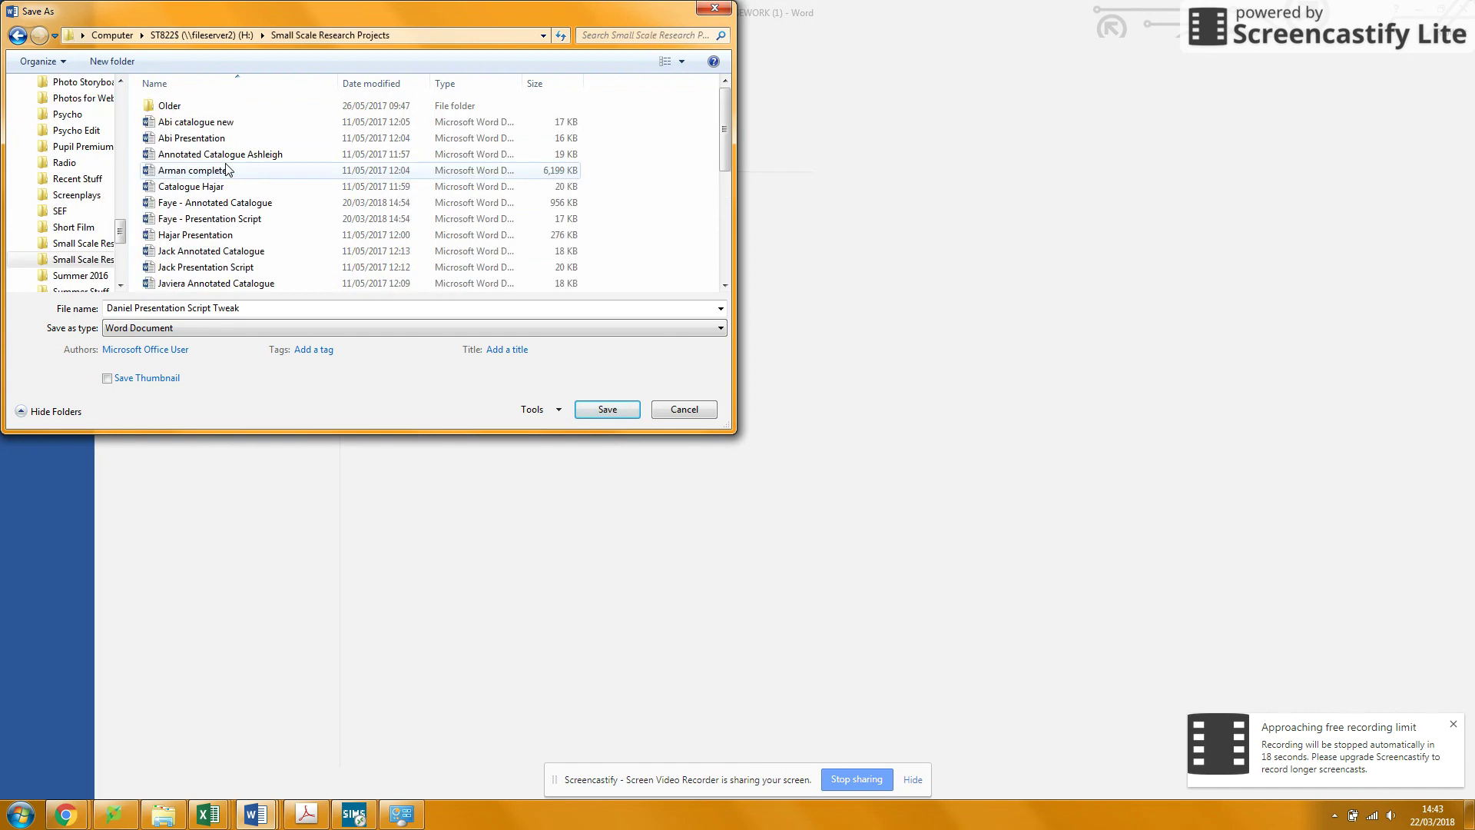
click(619, 412)
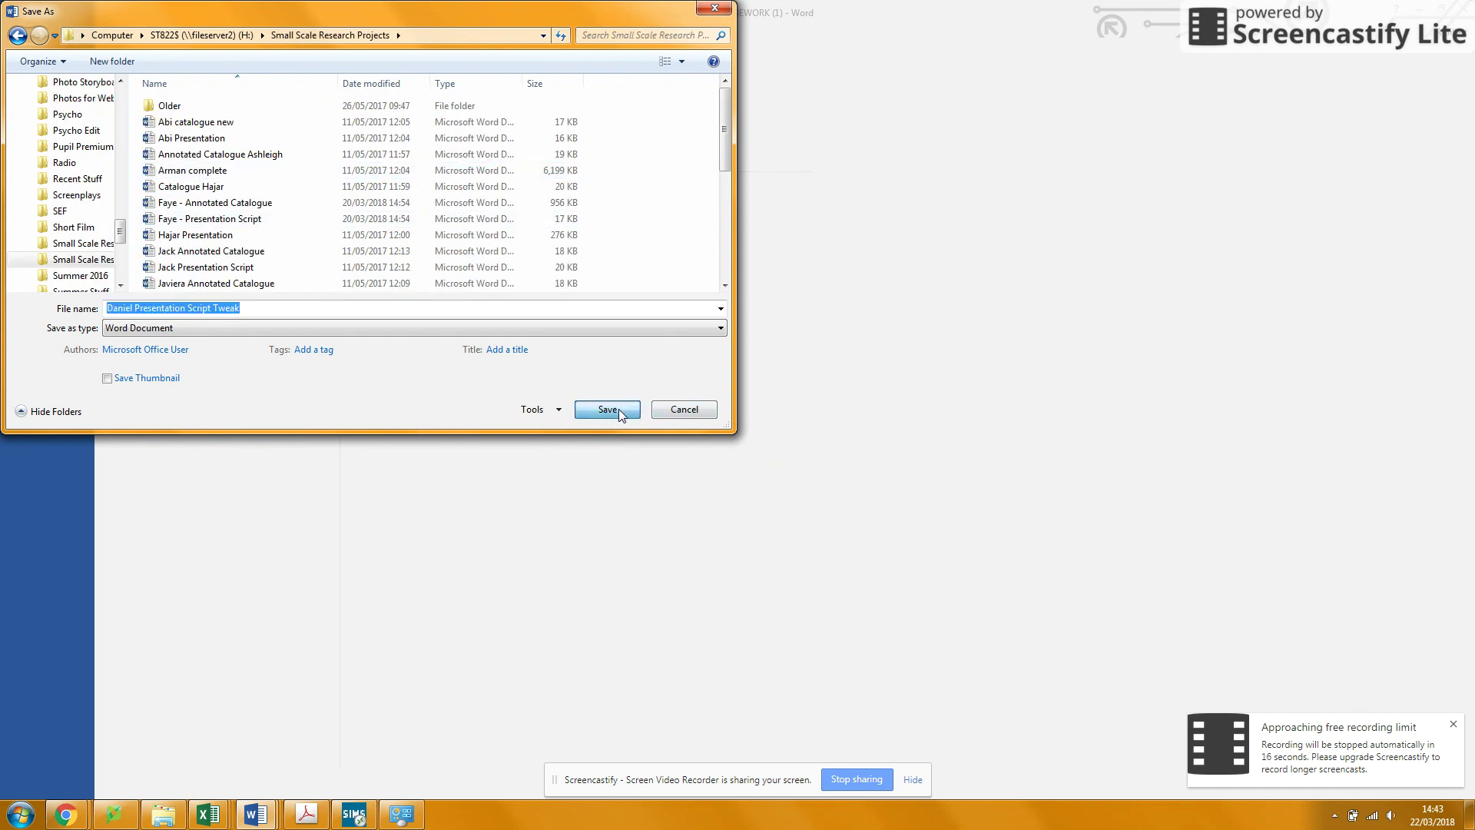